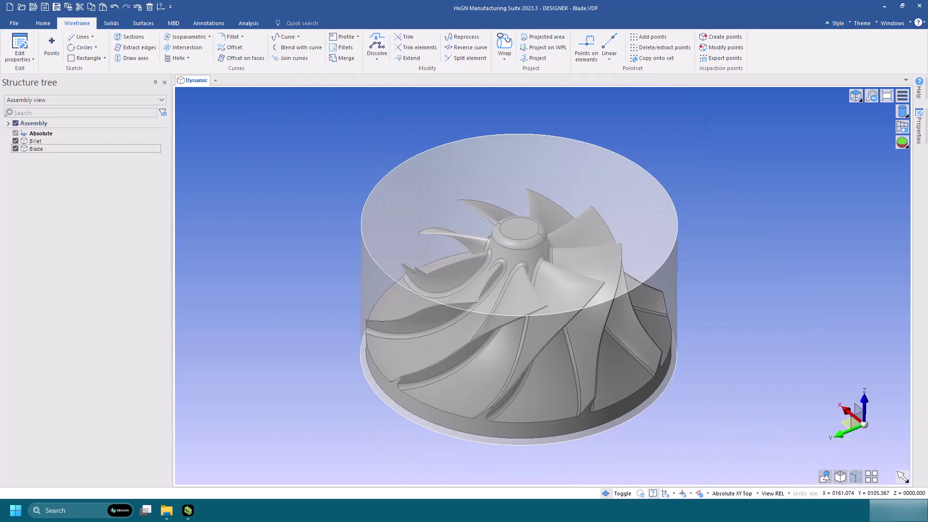
- Untick Billet in the Structure tree so only the impeller Blade model remains visible
{"action": "mouse_move", "coordinate": [269, 257]}
{"action": "middle_mouse_down"}
{"action": "mouse_move", "coordinate": [269, 209]}
{"action": "mouse_move", "coordinate": [282, 256]}
{"action": "mouse_move", "coordinate": [274, 248]}
{"action": "middle_mouse_up"}
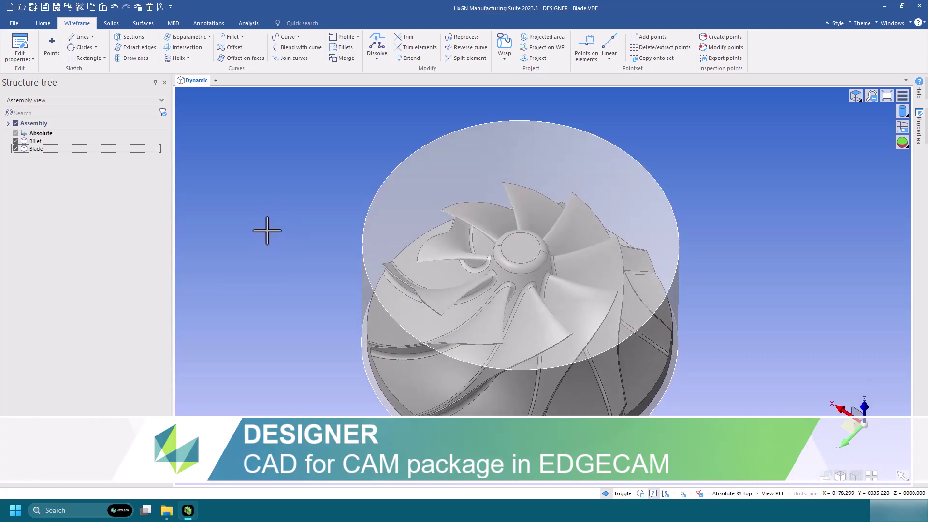
{"action": "mouse_move", "coordinate": [275, 230]}
{"action": "middle_mouse_down"}
{"action": "mouse_move", "coordinate": [269, 187]}
{"action": "mouse_move", "coordinate": [290, 255]}
{"action": "mouse_move", "coordinate": [279, 216]}
{"action": "middle_mouse_up"}
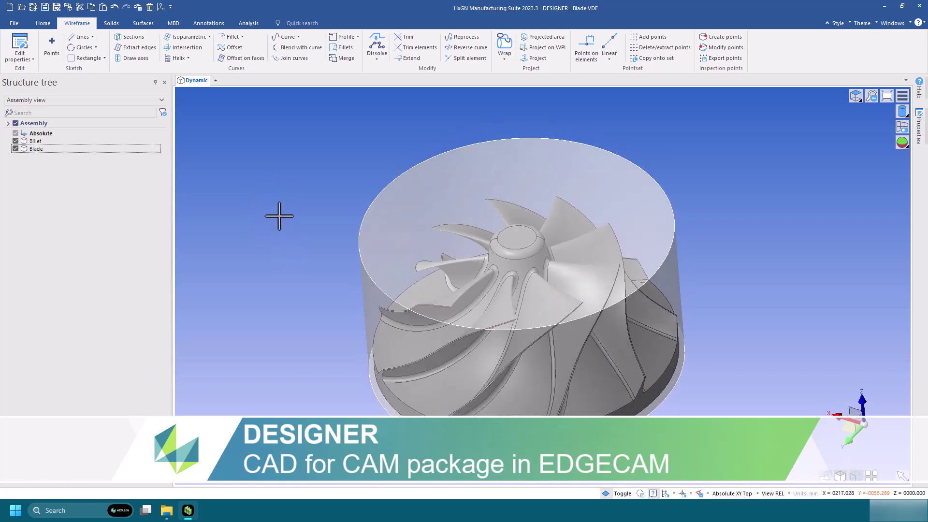
{"action": "left_click", "coordinate": [16, 149]}
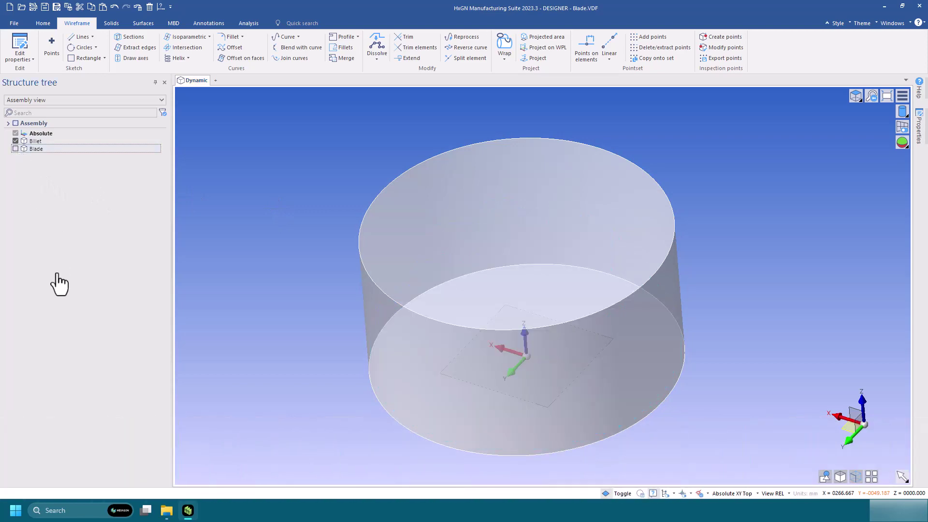
{"action": "left_click", "coordinate": [15, 141]}
{"action": "left_click", "coordinate": [16, 149]}
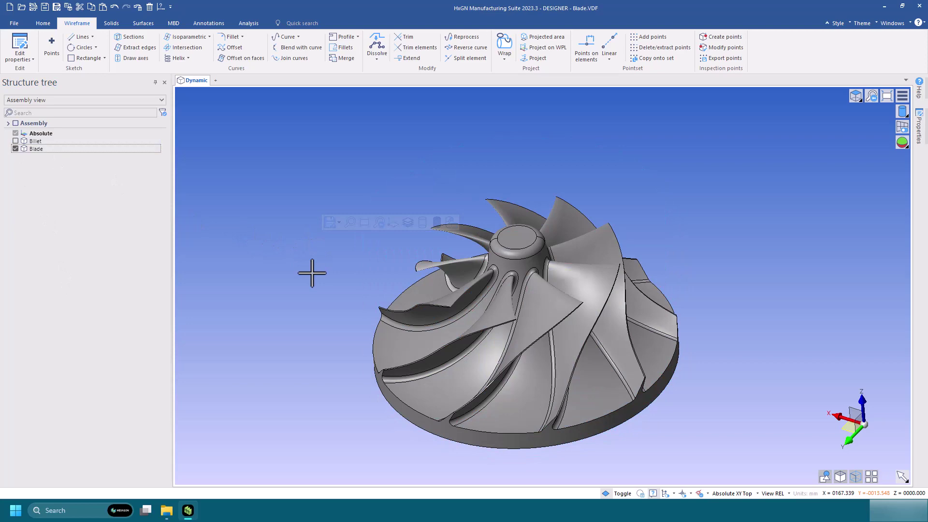
{"action": "mouse_move", "coordinate": [265, 275]}
{"action": "middle_mouse_down"}
{"action": "mouse_move", "coordinate": [282, 321]}
{"action": "mouse_move", "coordinate": [271, 266]}
{"action": "middle_mouse_up"}
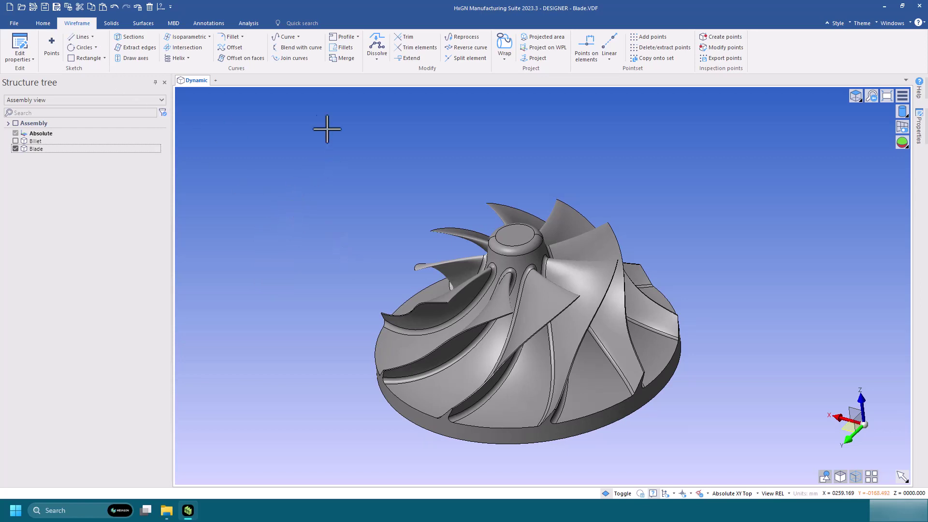
- Create Spline_4, a V-direction isoparametric curve at start parameter 0.8, on a blade face
{"action": "left_click", "coordinate": [201, 39]}
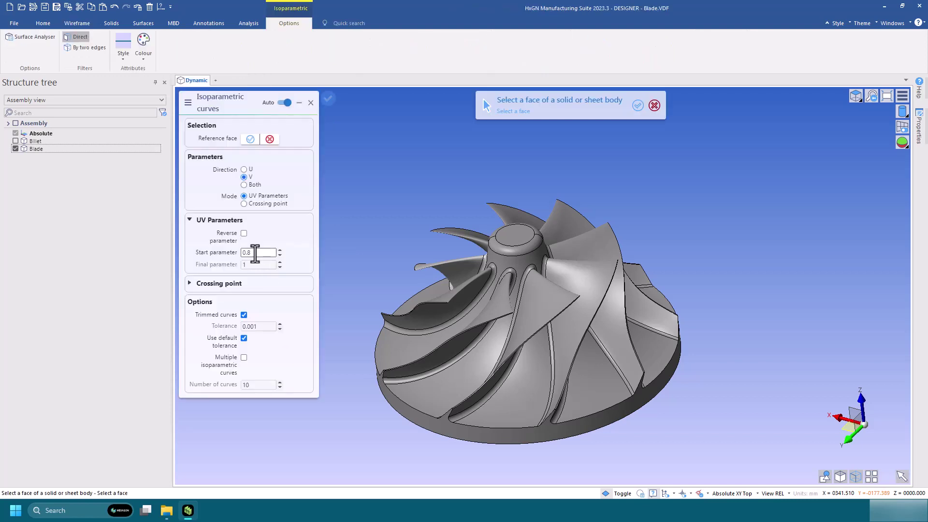
{"action": "double_click", "coordinate": [254, 252]}
{"action": "left_click", "coordinate": [596, 277]}
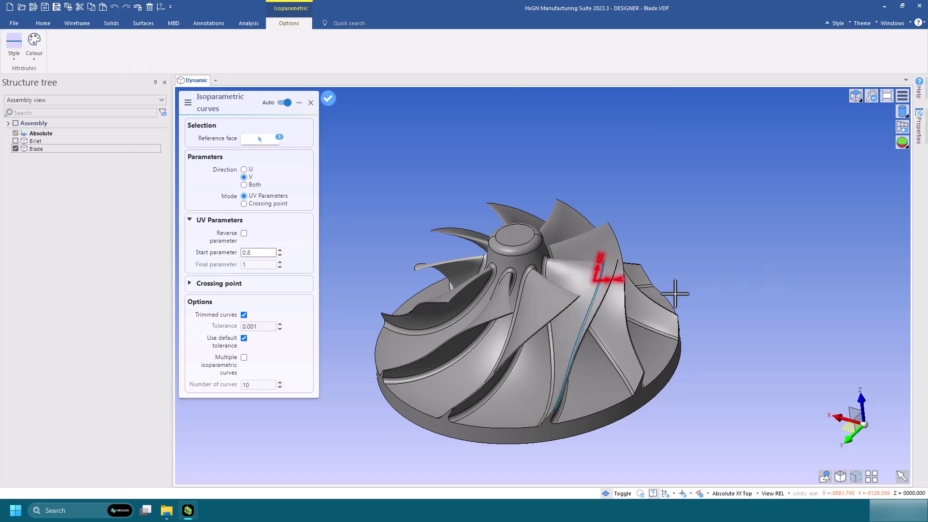
{"action": "scroll", "coordinate": [673, 282], "scroll_direction": "up", "scroll_amount": 3}
{"action": "scroll", "coordinate": [752, 278], "scroll_direction": "down", "scroll_amount": 2}
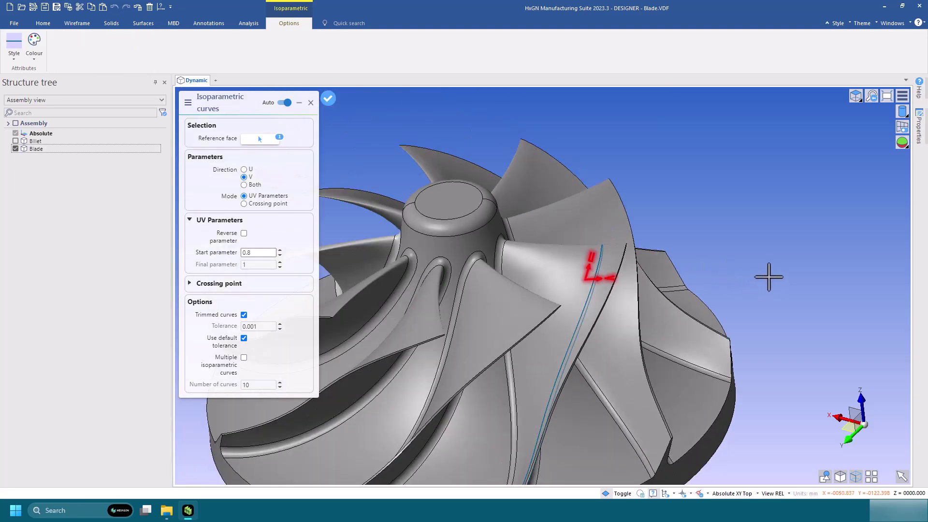
{"action": "left_click", "coordinate": [768, 277]}
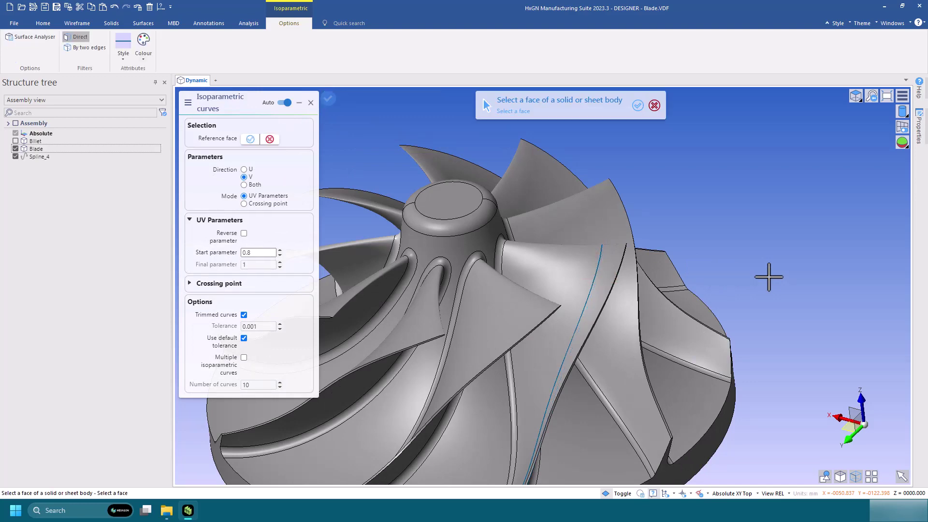
{"action": "key", "text": "Escape"}
{"action": "middle_click_drag", "start_coordinate": [750, 252], "coordinate": [751, 285]}
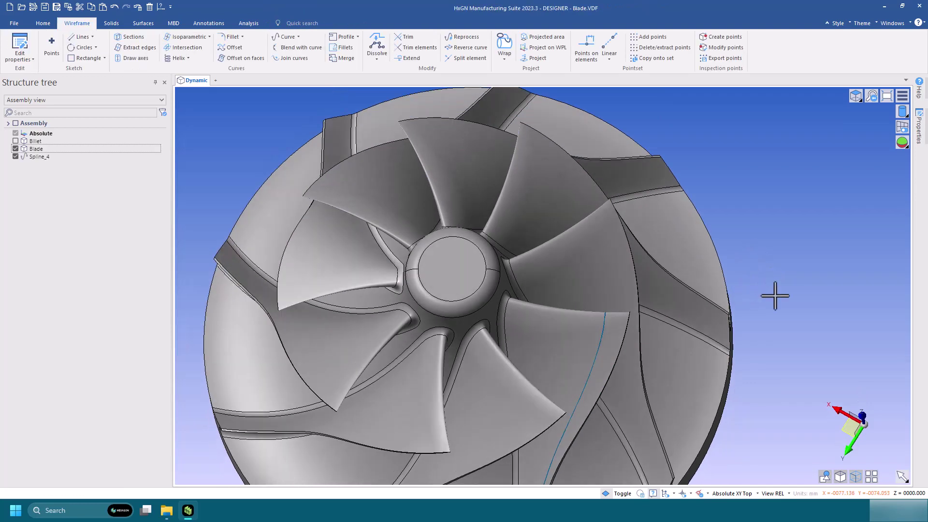
{"action": "scroll", "coordinate": [775, 297], "scroll_direction": "down", "scroll_amount": 3}
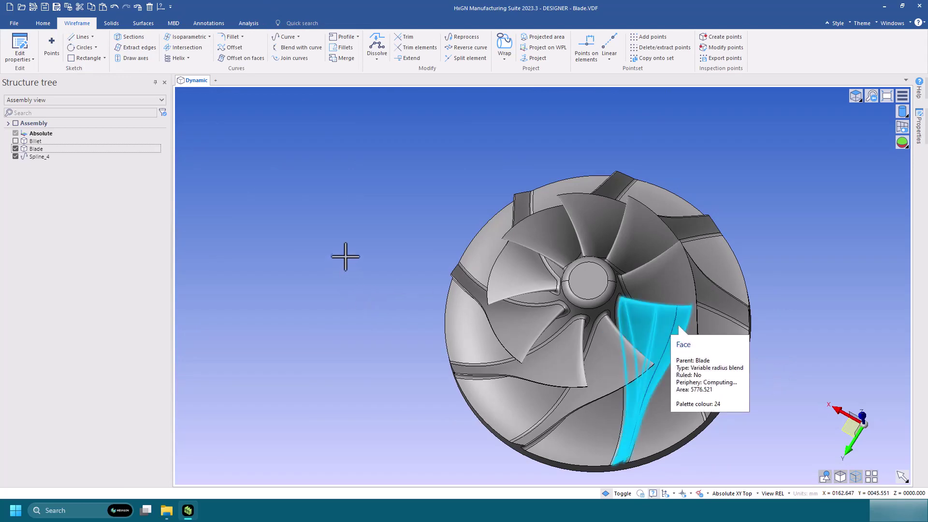
{"action": "middle_click_drag", "start_coordinate": [343, 255], "coordinate": [339, 223]}
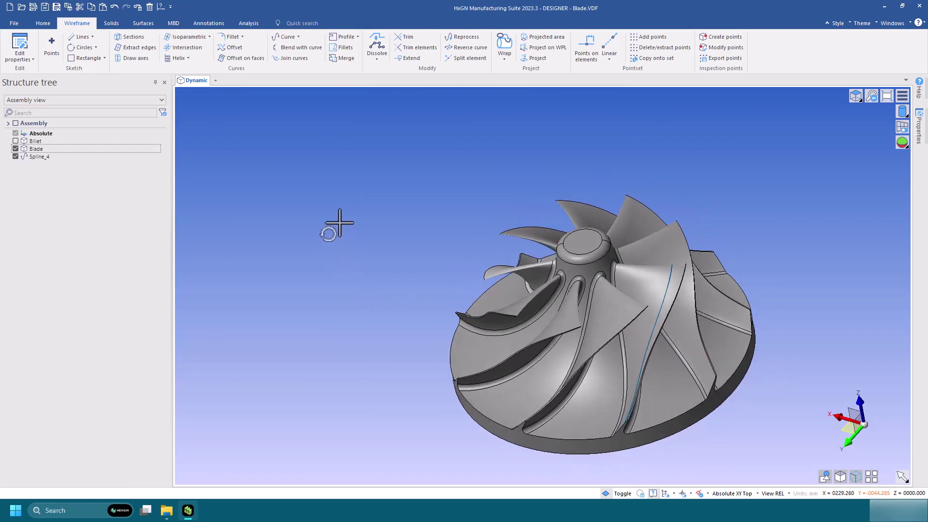
- Split Spline_4 at a point near the blade tip into Spline_5 and Spline_6
{"action": "left_click", "coordinate": [466, 58]}
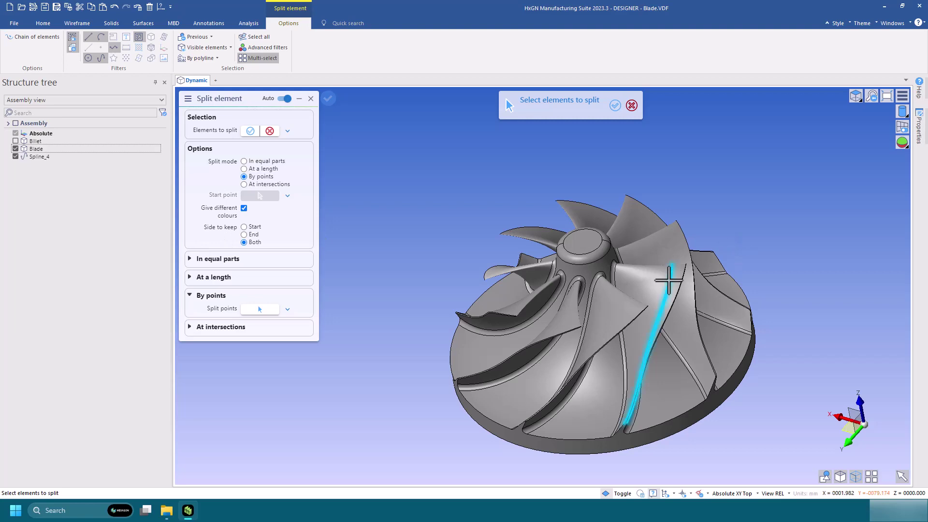
{"action": "left_click", "coordinate": [668, 283]}
{"action": "key", "text": "Return"}
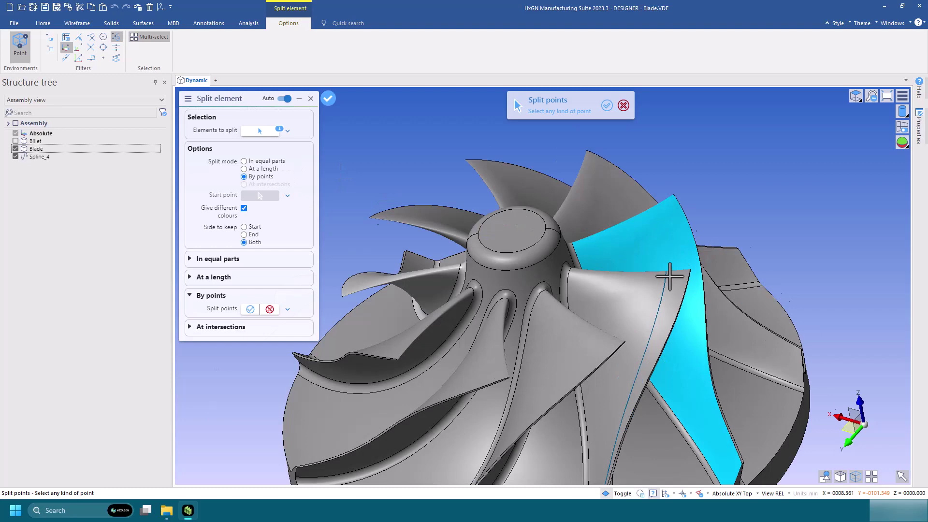
{"action": "scroll", "coordinate": [667, 277], "scroll_direction": "up", "scroll_amount": 5}
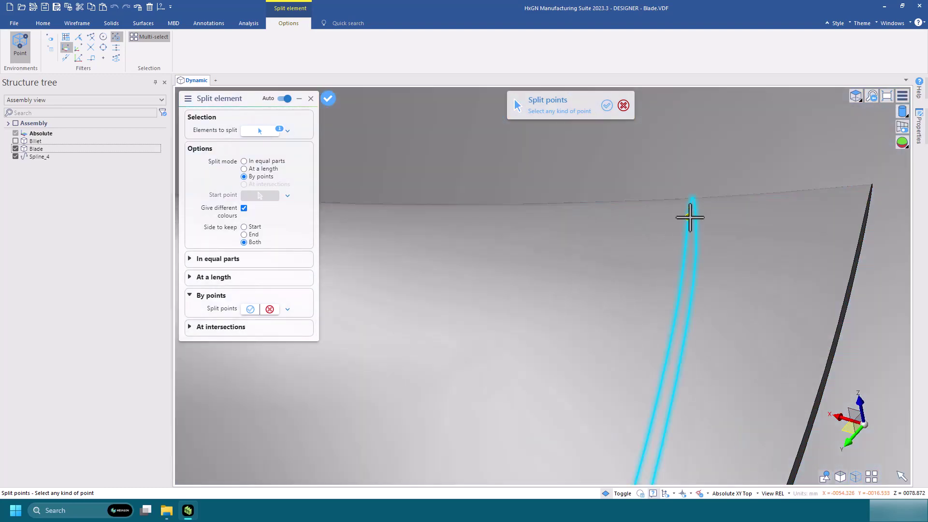
{"action": "left_click", "coordinate": [690, 216]}
{"action": "scroll", "coordinate": [665, 261], "scroll_direction": "down", "scroll_amount": 5}
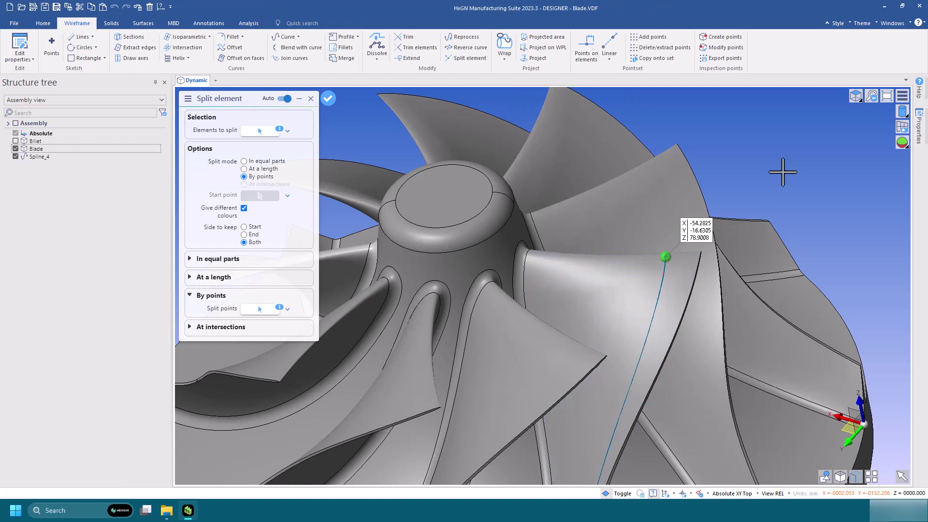
{"action": "key", "text": "Return"}
{"action": "key", "text": "Escape"}
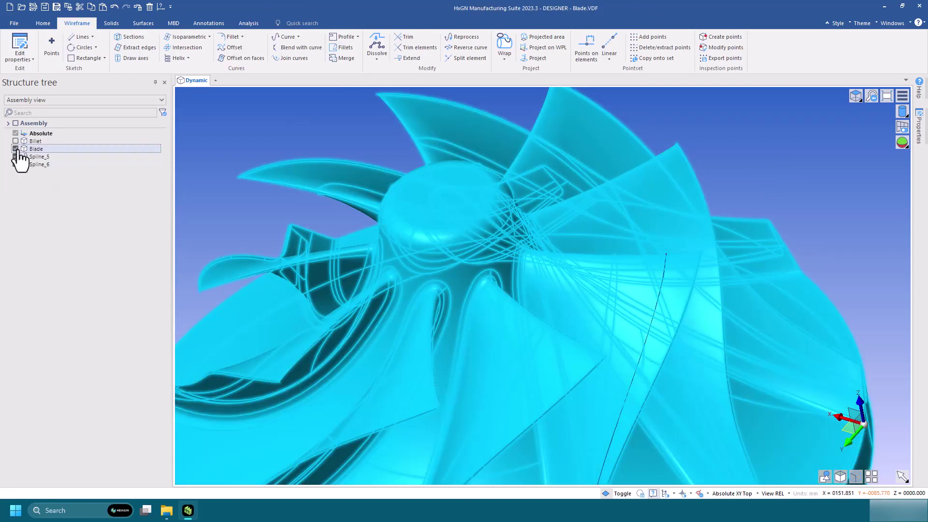
- Untick Blade and Spline_6, briefly re-showing Blade to check the curve, leaving Spline_5 alone
{"action": "left_click", "coordinate": [16, 149]}
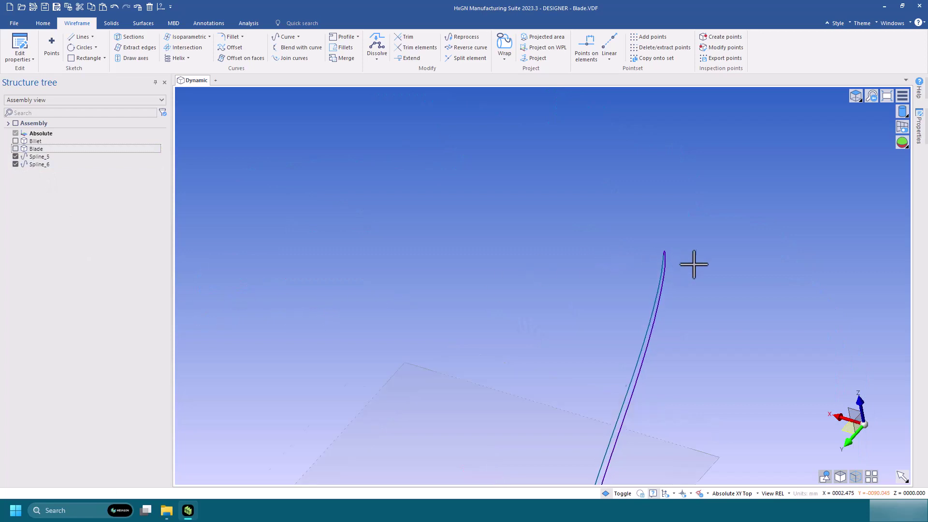
{"action": "middle_click_drag", "start_coordinate": [694, 264], "coordinate": [573, 181]}
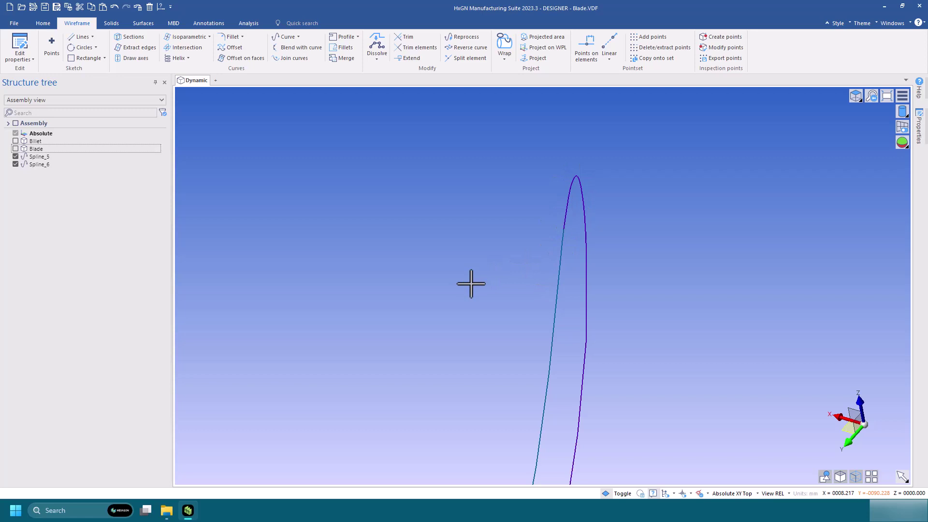
{"action": "left_click", "coordinate": [15, 164]}
{"action": "scroll", "coordinate": [420, 308], "scroll_direction": "down", "scroll_amount": 2}
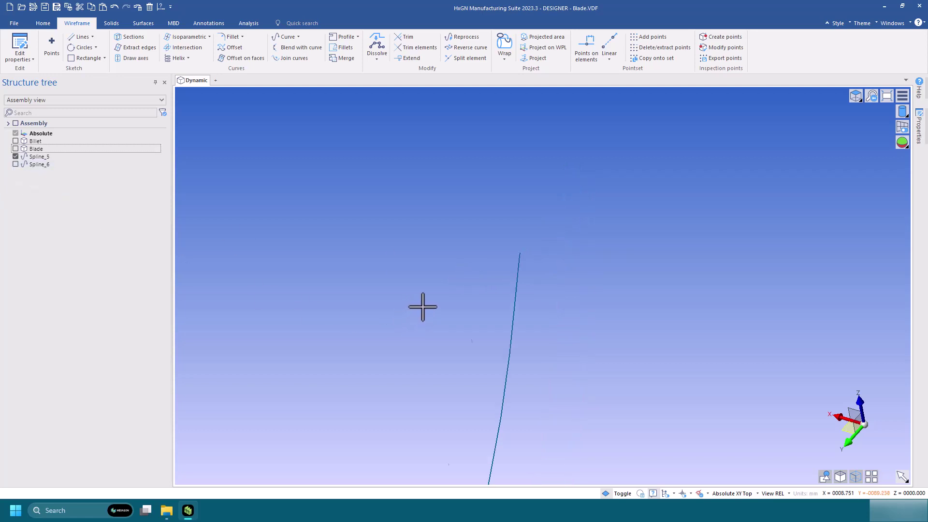
{"action": "scroll", "coordinate": [422, 306], "scroll_direction": "down", "scroll_amount": 2}
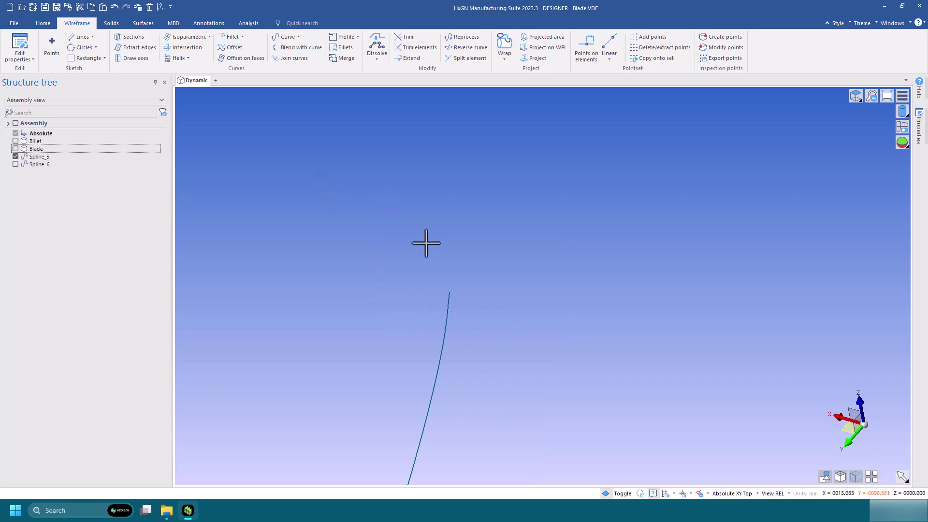
{"action": "left_click", "coordinate": [15, 149]}
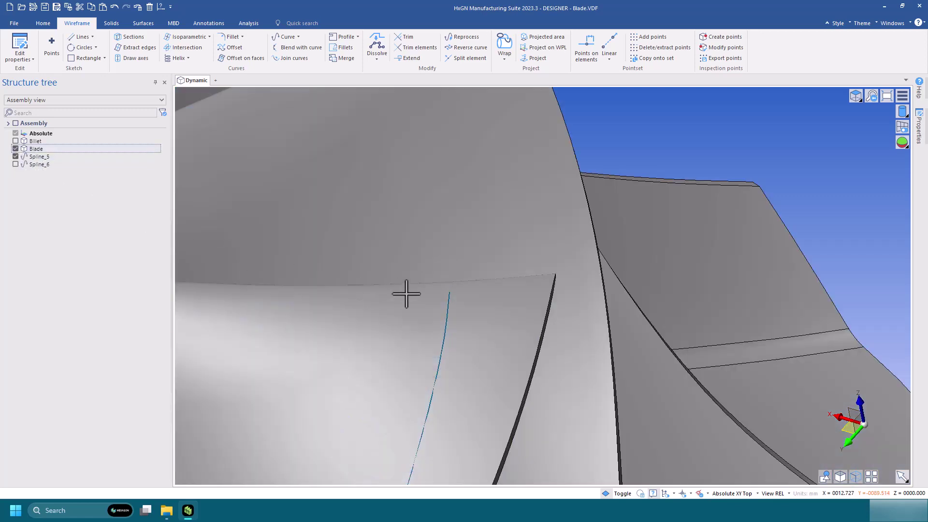
{"action": "scroll", "coordinate": [443, 292], "scroll_direction": "up", "scroll_amount": 2}
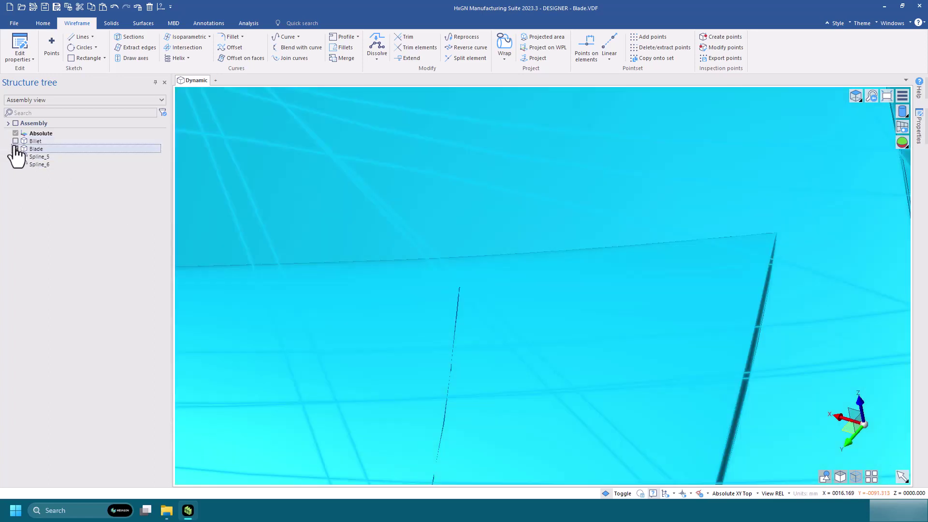
{"action": "left_click", "coordinate": [16, 149]}
{"action": "scroll", "coordinate": [589, 249], "scroll_direction": "down", "scroll_amount": 3}
{"action": "scroll", "coordinate": [592, 248], "scroll_direction": "down", "scroll_amount": 3}
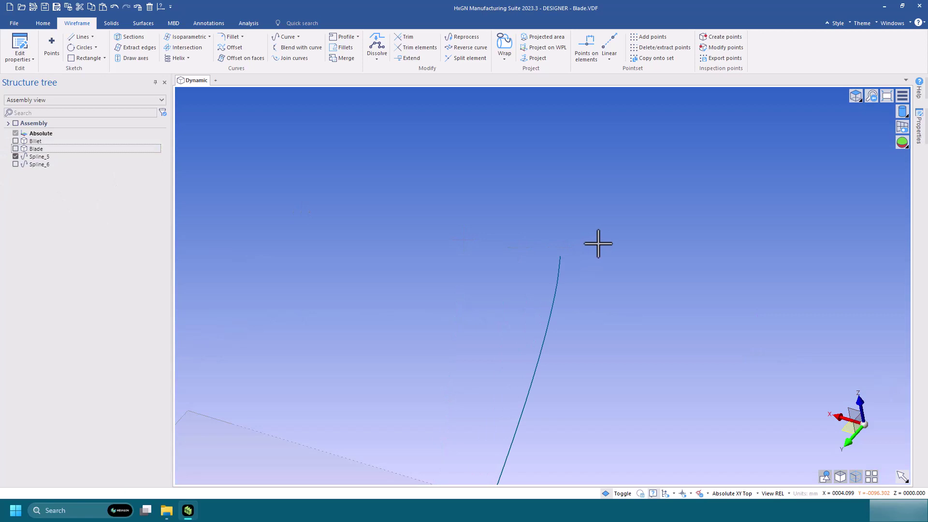
- Extend Spline_5 at both ends by an additional length of 2 using straight Segment type
{"action": "left_click", "coordinate": [410, 58]}
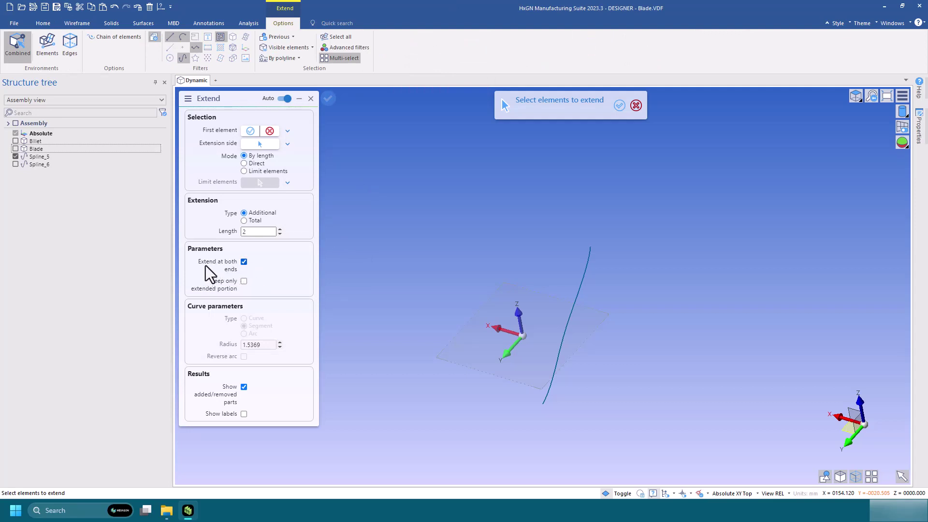
{"action": "left_click", "coordinate": [585, 285]}
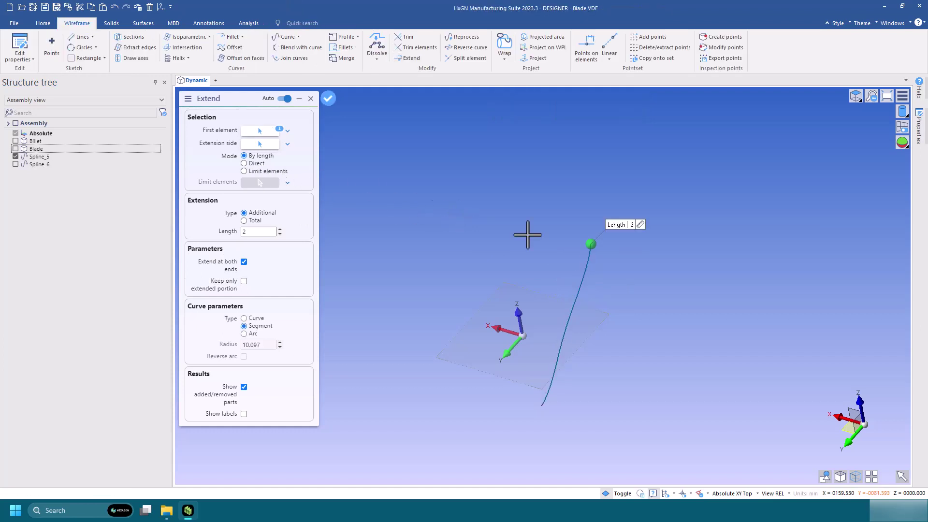
{"action": "scroll", "coordinate": [598, 248], "scroll_direction": "up", "scroll_amount": 3}
{"action": "middle_click_drag", "start_coordinate": [541, 213], "coordinate": [485, 182]}
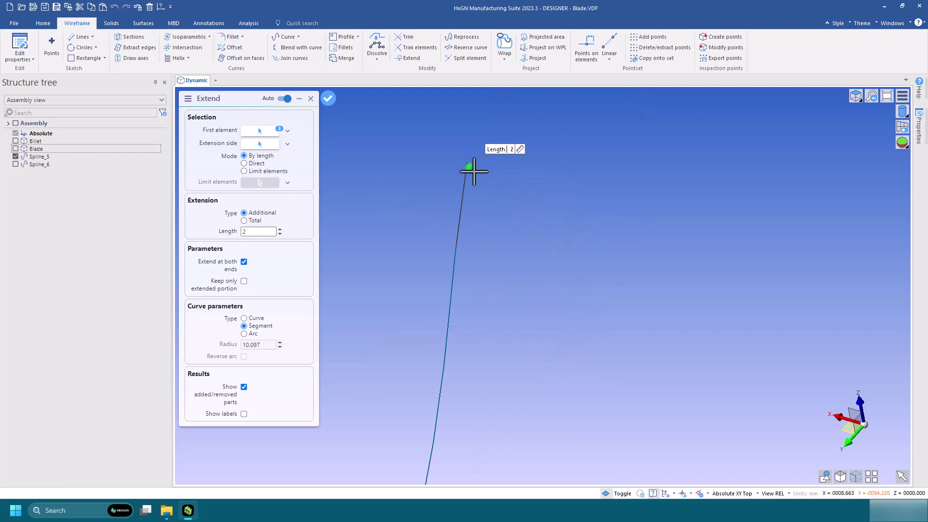
{"action": "left_click", "coordinate": [243, 319]}
{"action": "left_click", "coordinate": [243, 333]}
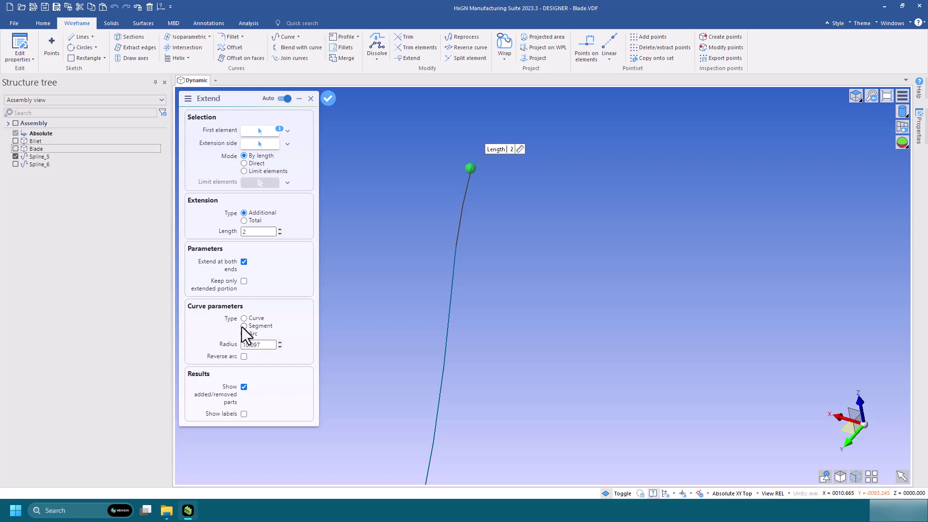
{"action": "left_click", "coordinate": [244, 326]}
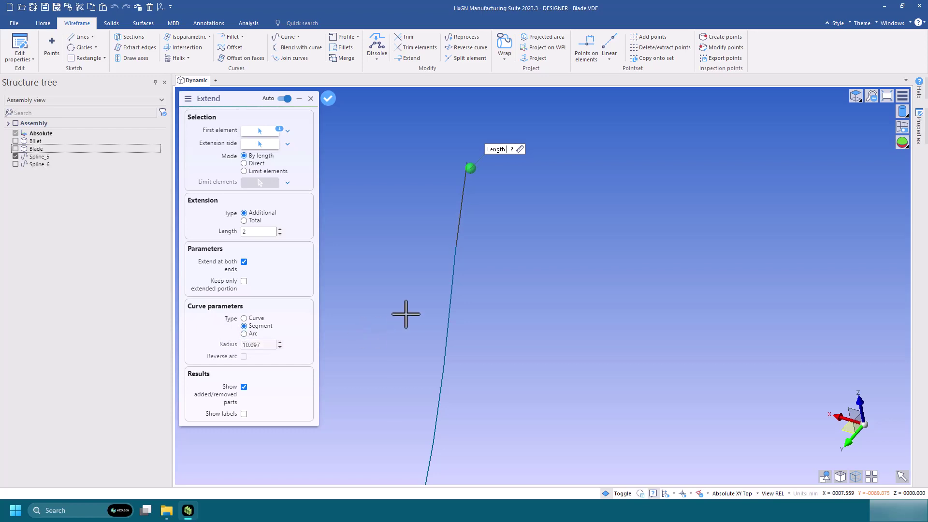
{"action": "left_click", "coordinate": [381, 257]}
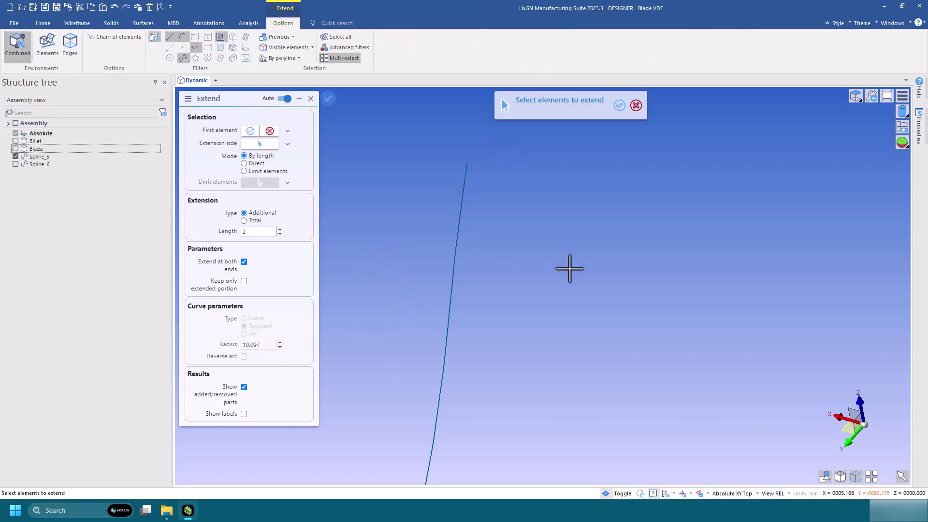
{"action": "left_click", "coordinate": [311, 98]}
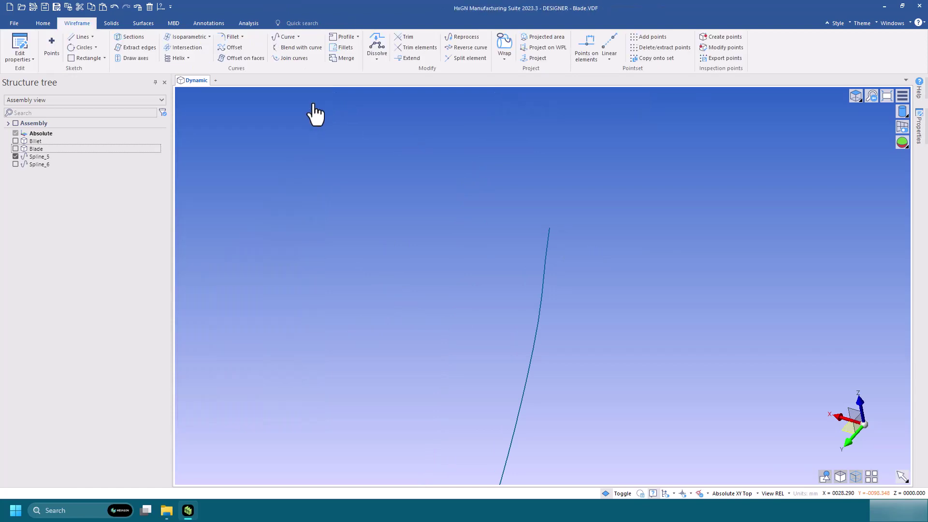
- Re-tick Blade and zoom and orbit to see the whole impeller with the extended Spline_5
{"action": "left_click", "coordinate": [15, 148]}
{"action": "scroll", "coordinate": [515, 249], "scroll_direction": "down", "scroll_amount": 5}
{"action": "scroll", "coordinate": [486, 221], "scroll_direction": "up", "scroll_amount": 8}
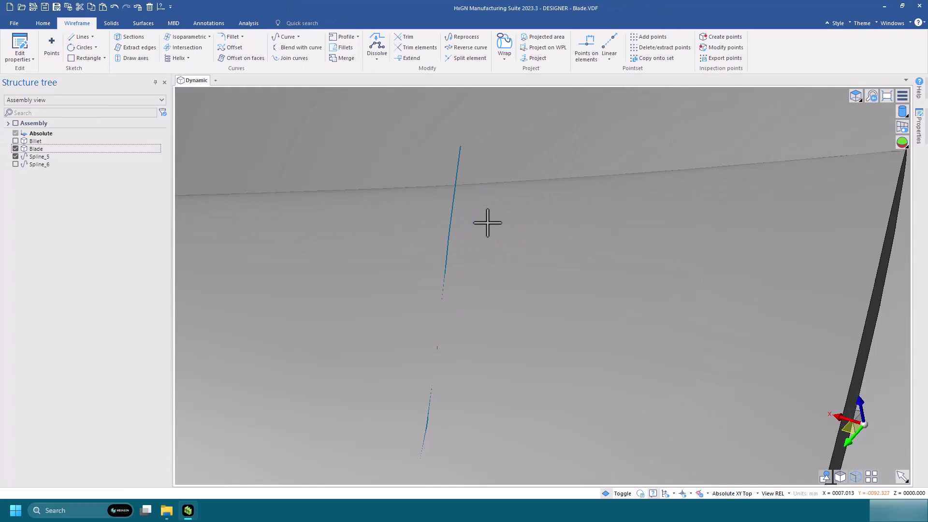
{"action": "scroll", "coordinate": [431, 150], "scroll_direction": "down", "scroll_amount": 6}
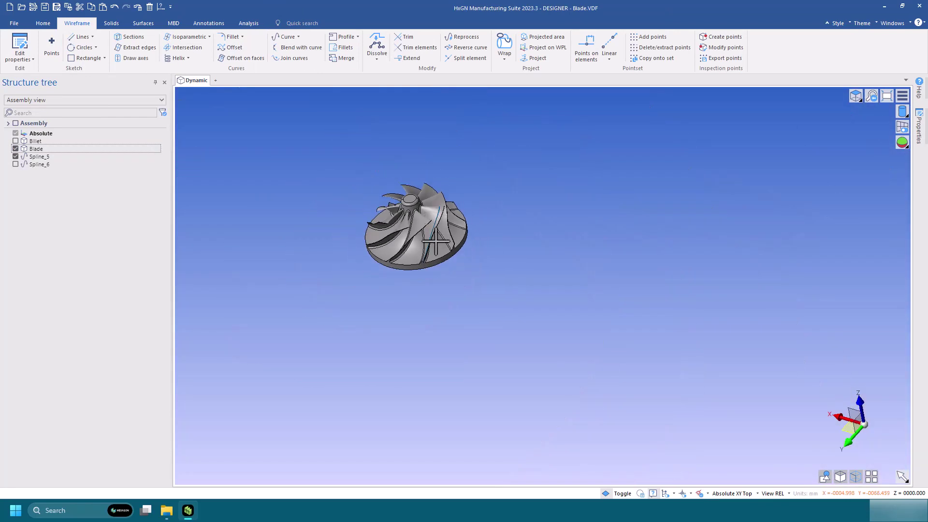
{"action": "scroll", "coordinate": [410, 272], "scroll_direction": "up", "scroll_amount": 5}
{"action": "scroll", "coordinate": [411, 273], "scroll_direction": "up", "scroll_amount": 3}
{"action": "middle_click_drag", "start_coordinate": [368, 253], "coordinate": [404, 265]}
{"action": "scroll", "coordinate": [347, 147], "scroll_direction": "down", "scroll_amount": 6}
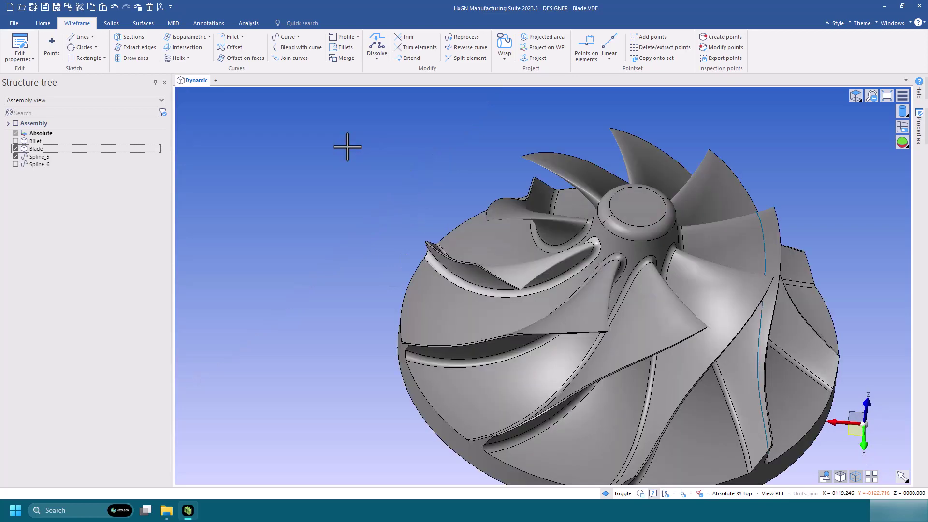
{"action": "scroll", "coordinate": [347, 147], "scroll_direction": "down", "scroll_amount": 2}
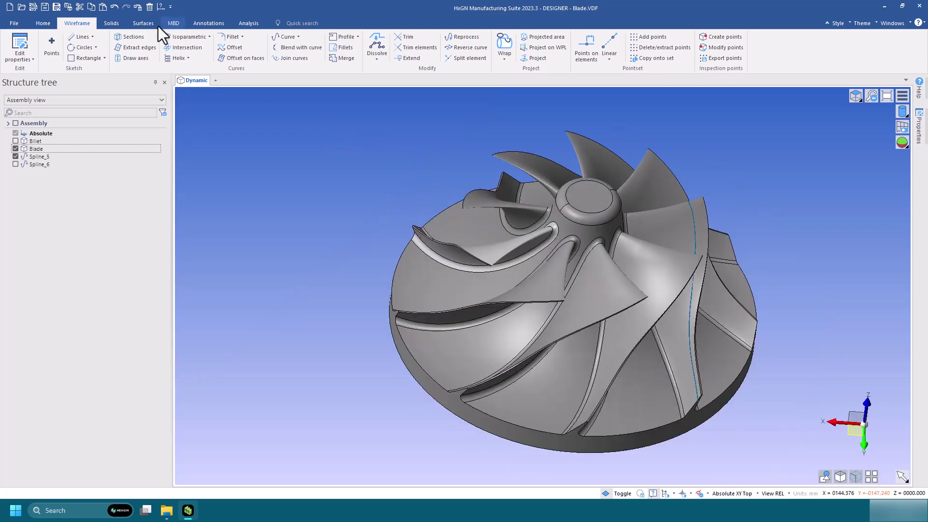
- Revolve Spline_5 360° about the hub centre's Z-axis to create surface Sheet_445
{"action": "left_click", "coordinate": [145, 23]}
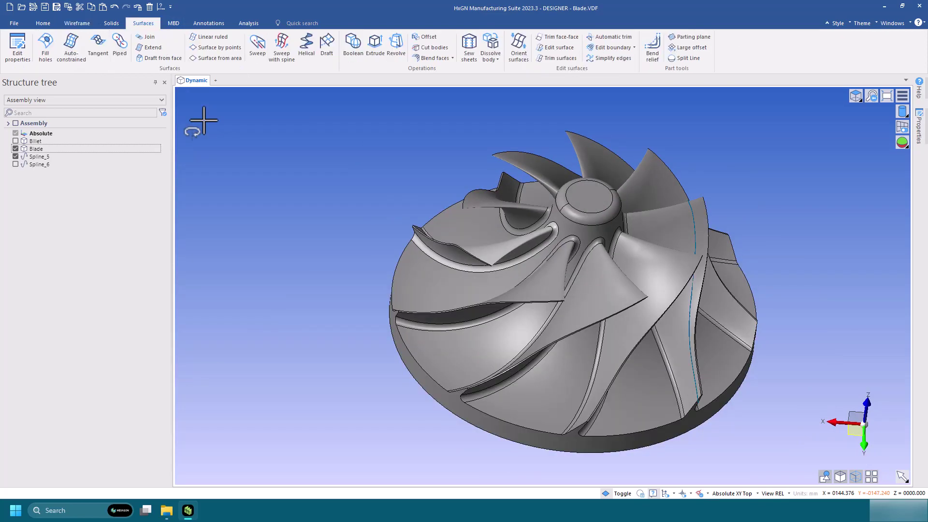
{"action": "left_click", "coordinate": [396, 46]}
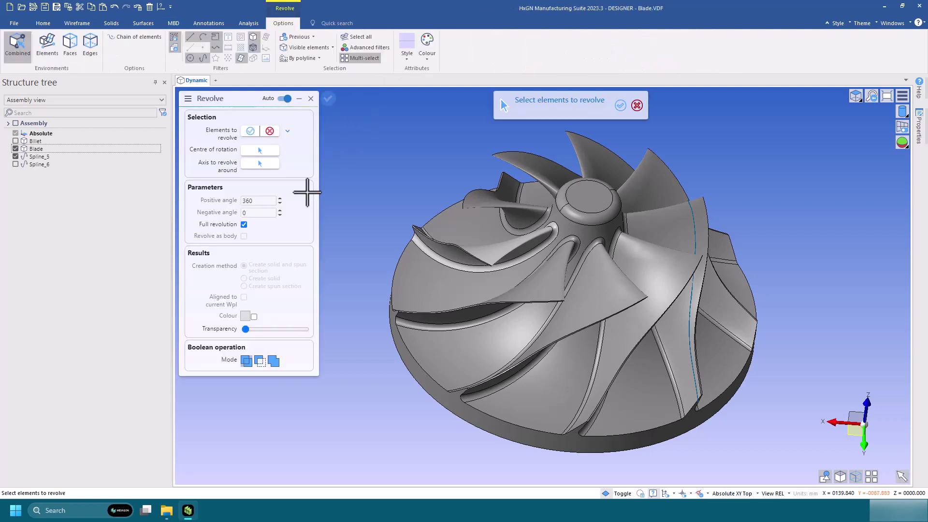
{"action": "left_click", "coordinate": [362, 58]}
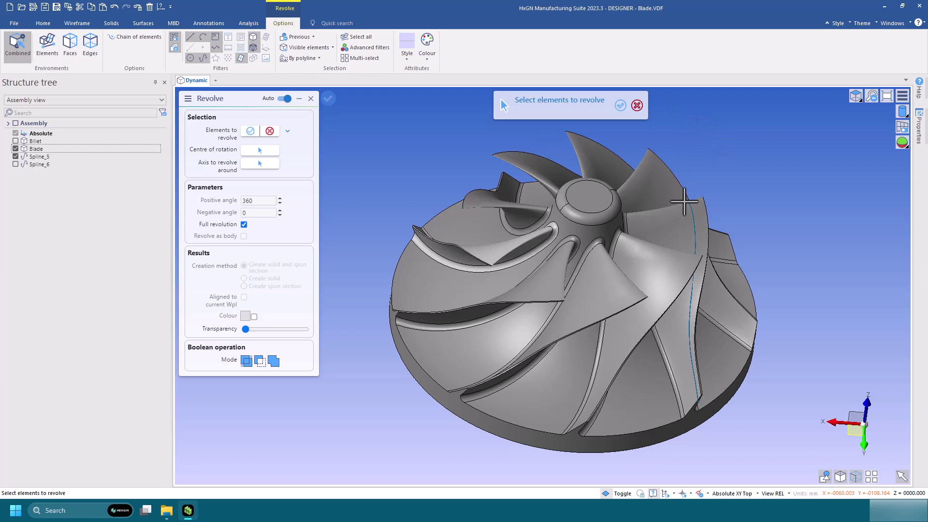
{"action": "left_click", "coordinate": [694, 225]}
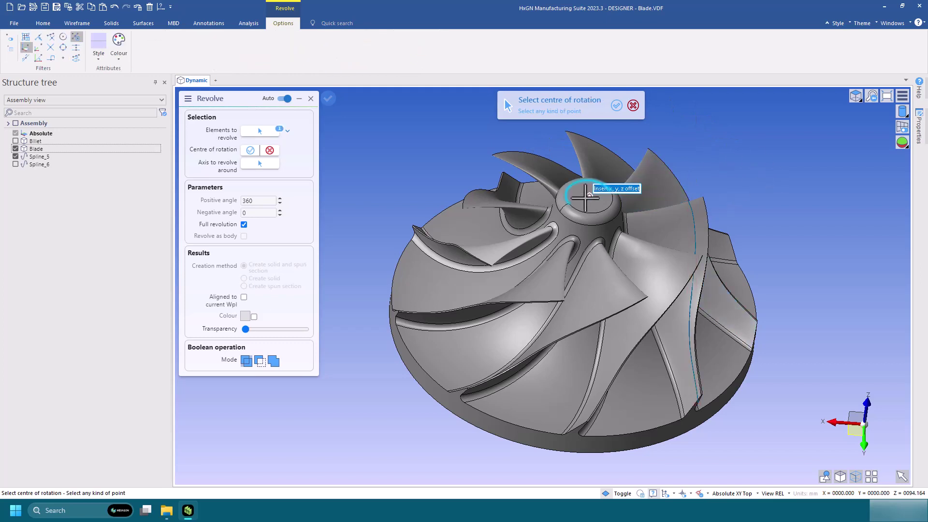
{"action": "left_click", "coordinate": [586, 198]}
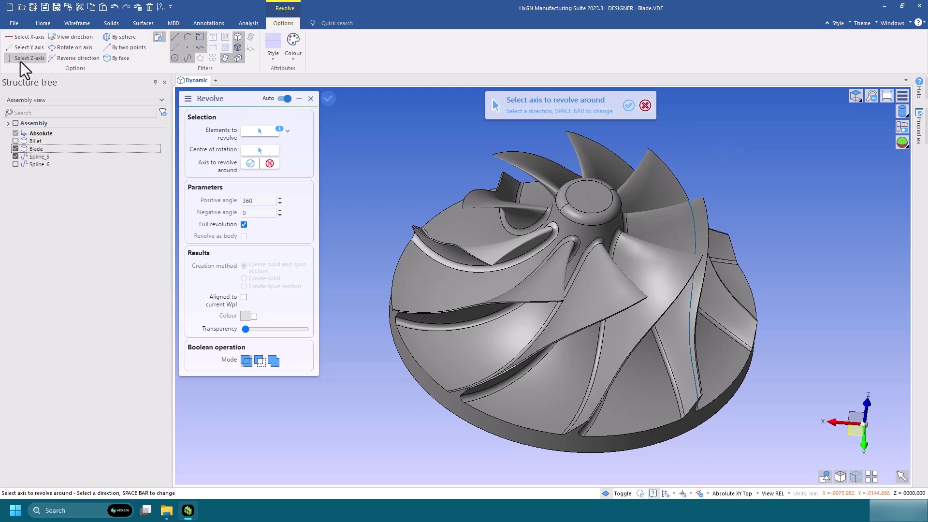
{"action": "key", "text": "Return"}
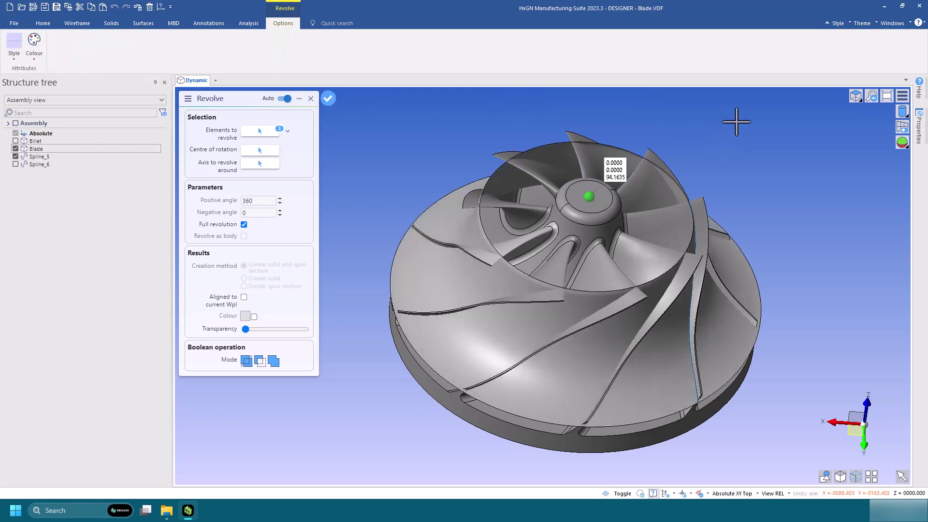
{"action": "key", "text": "Return"}
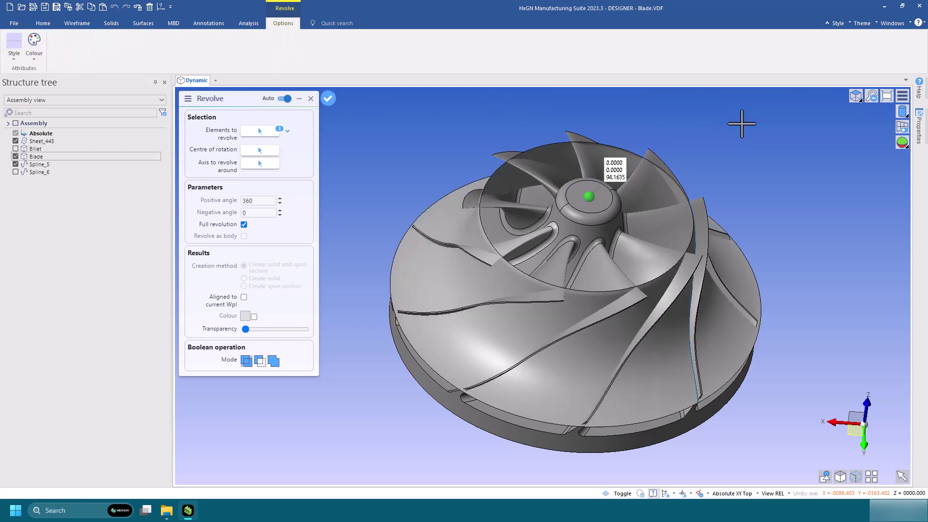
{"action": "key", "text": "Escape"}
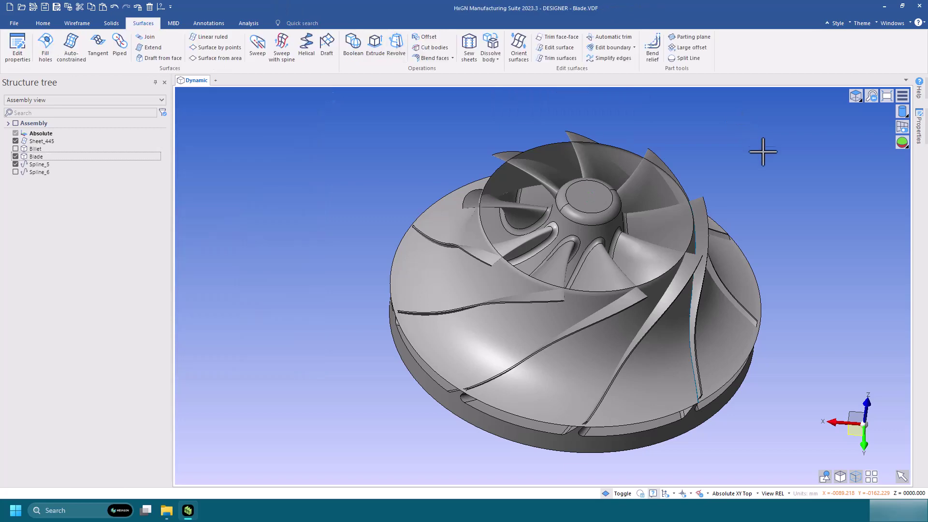
{"action": "middle_click_drag", "start_coordinate": [762, 149], "coordinate": [747, 139]}
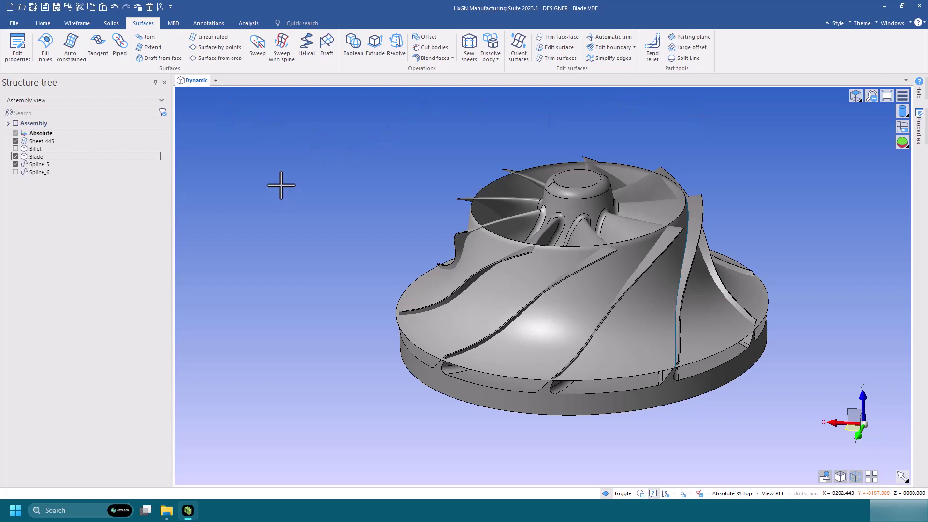
- Cut the Blade body with the revolved Sheet_445 surface, keeping the front side
{"action": "left_click", "coordinate": [111, 23]}
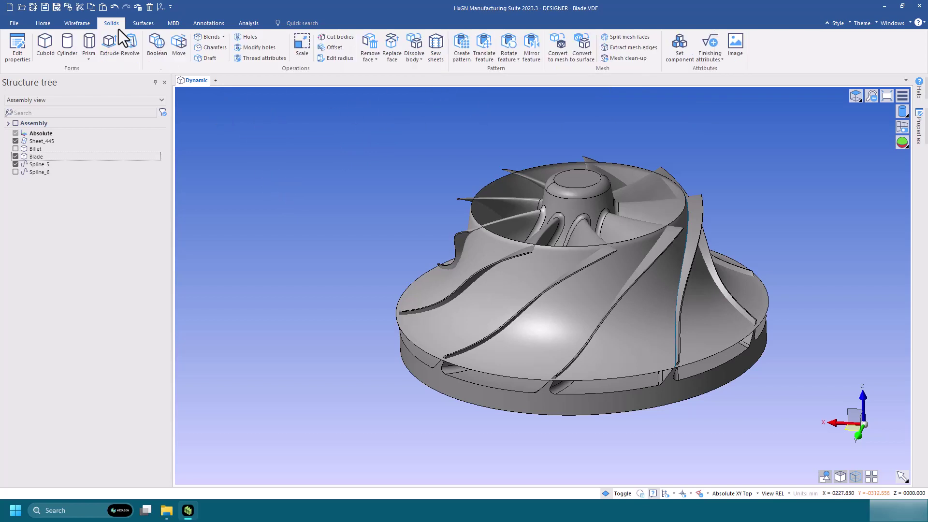
{"action": "left_click", "coordinate": [339, 37]}
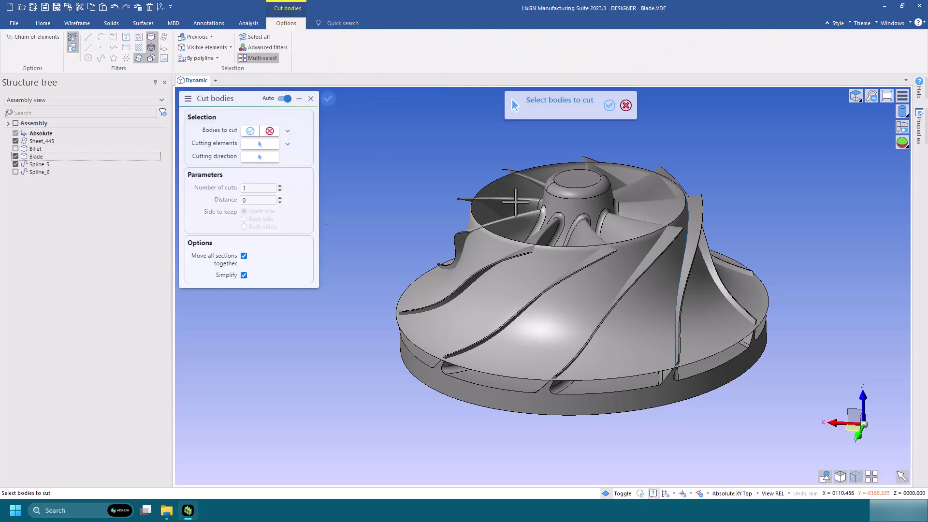
{"action": "left_click", "coordinate": [580, 223]}
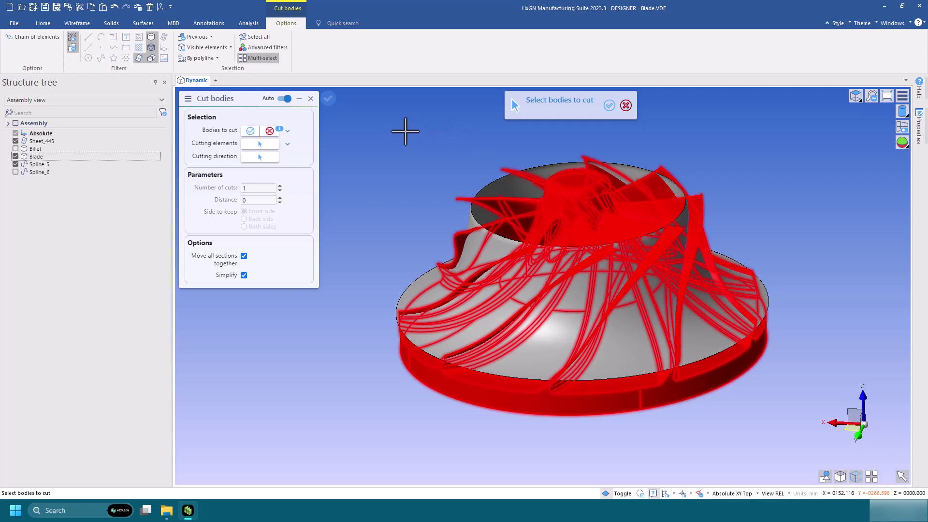
{"action": "key", "text": "Return"}
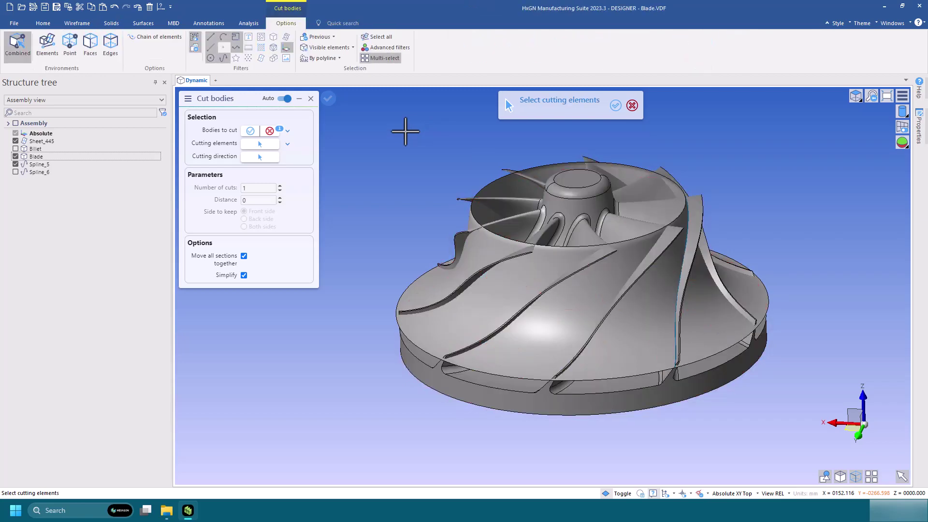
{"action": "left_click", "coordinate": [466, 328]}
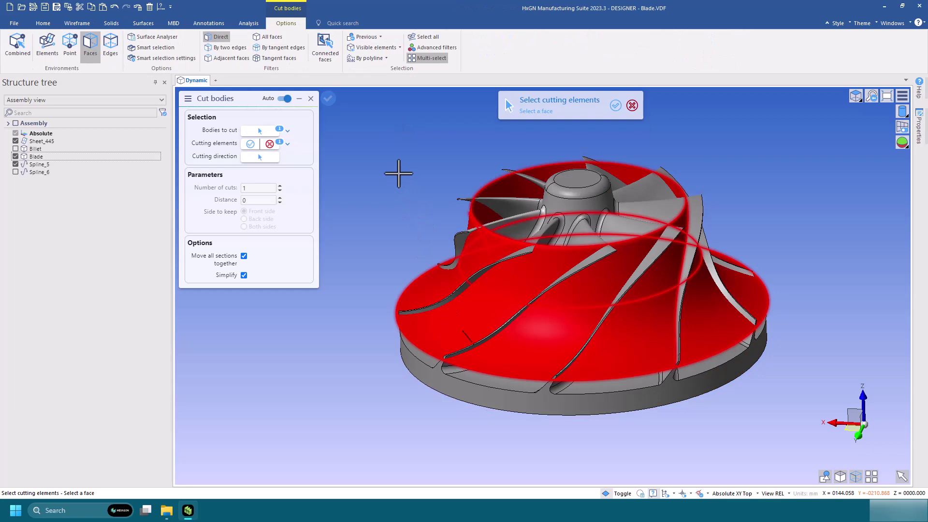
{"action": "key", "text": "Return"}
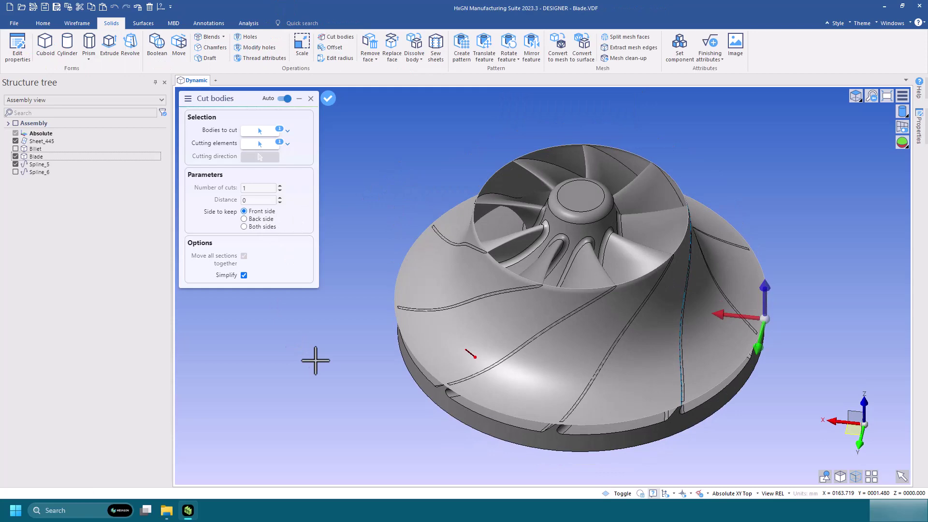
{"action": "mouse_move", "coordinate": [345, 382]}
{"action": "middle_mouse_down"}
{"action": "mouse_move", "coordinate": [356, 334]}
{"action": "mouse_move", "coordinate": [351, 383]}
{"action": "mouse_move", "coordinate": [354, 368]}
{"action": "middle_mouse_up"}
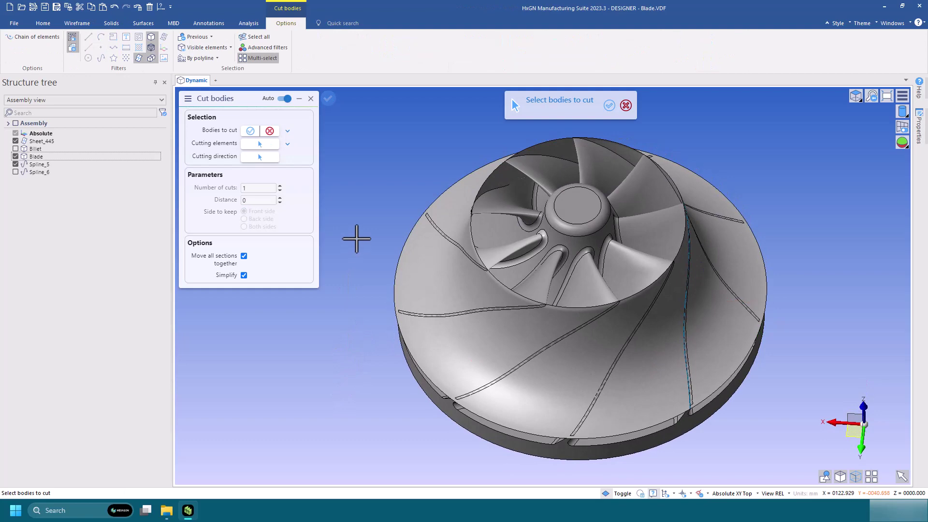
{"action": "key", "text": "Escape"}
- Hide the Blade so the revolved surface is shown on its own
{"action": "middle_click_drag", "start_coordinate": [352, 228], "coordinate": [355, 207]}
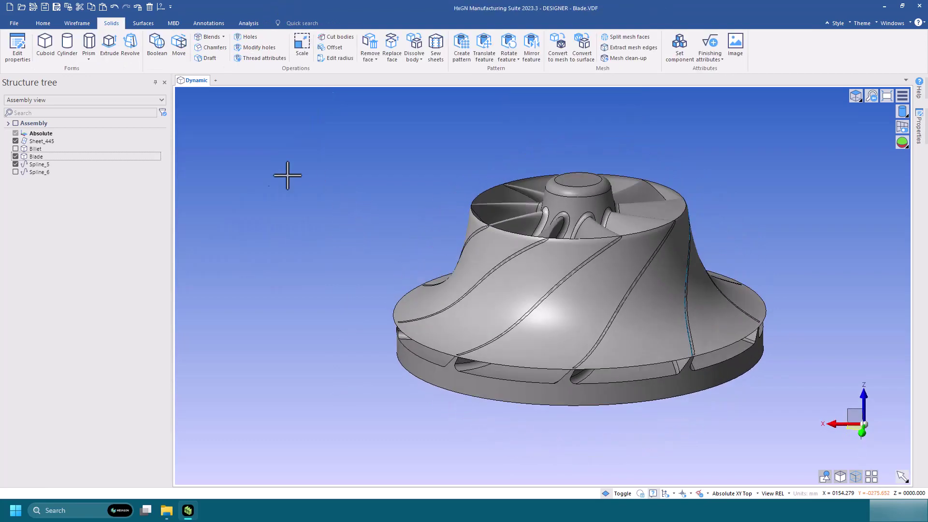
{"action": "left_click", "coordinate": [16, 156]}
{"action": "middle_click_drag", "start_coordinate": [307, 234], "coordinate": [325, 238]}
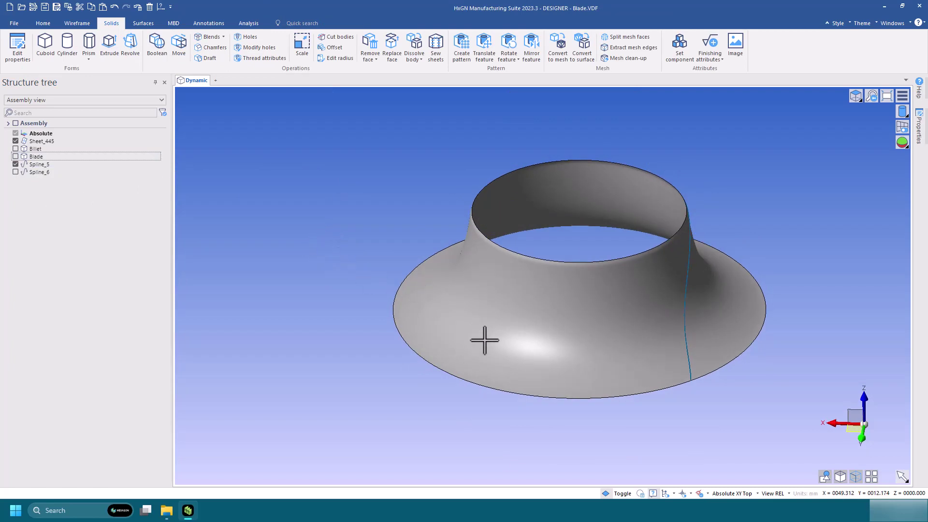
- Close Sheet_445 into the capped solid body Solid_537 with Close to solid
{"action": "mouse_move", "coordinate": [484, 338]}
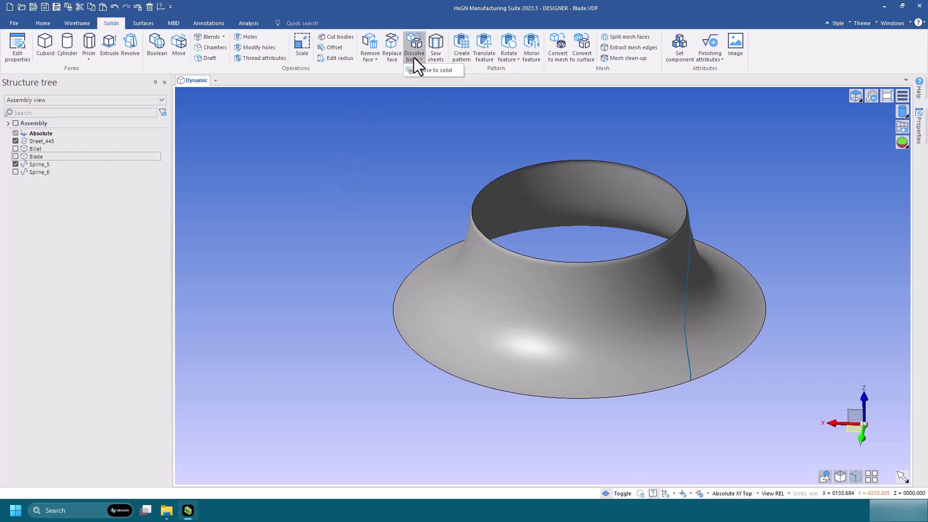
{"action": "left_click", "coordinate": [416, 68]}
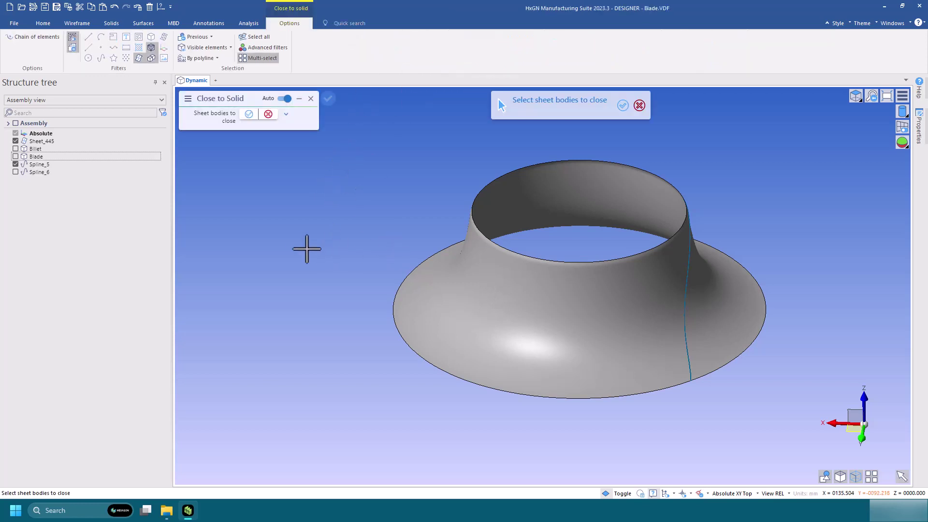
{"action": "left_click", "coordinate": [510, 323]}
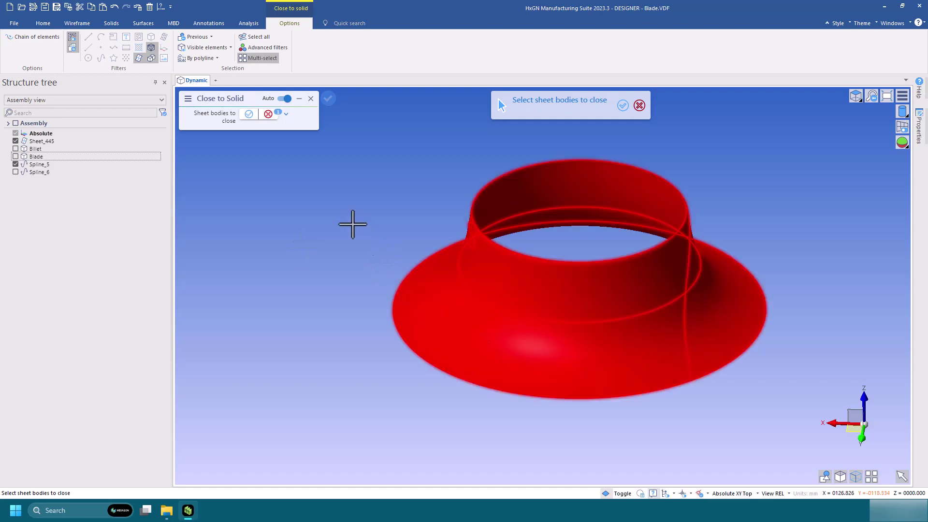
{"action": "key", "text": "Return"}
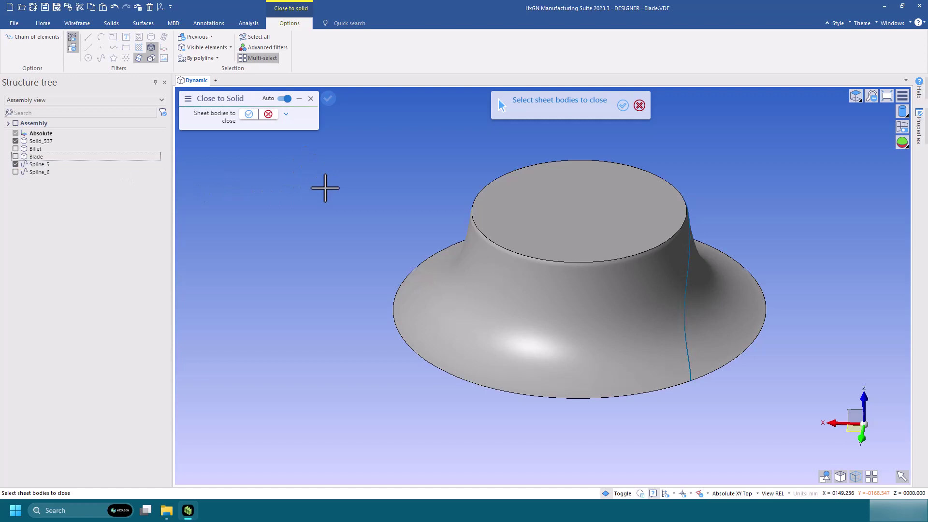
{"action": "key", "text": "Escape"}
{"action": "mouse_move", "coordinate": [321, 215]}
{"action": "middle_mouse_down"}
{"action": "mouse_move", "coordinate": [322, 193]}
{"action": "mouse_move", "coordinate": [326, 232]}
{"action": "mouse_move", "coordinate": [319, 227]}
{"action": "middle_mouse_up"}
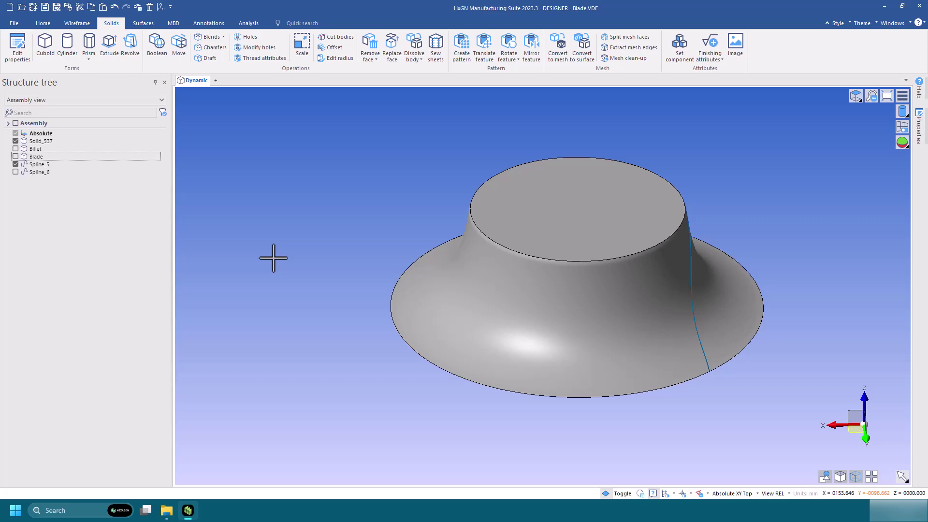
- Show the Blade model again in the Structure tree
{"action": "left_click", "coordinate": [15, 156]}
{"action": "scroll", "coordinate": [565, 225], "scroll_direction": "up", "scroll_amount": 5}
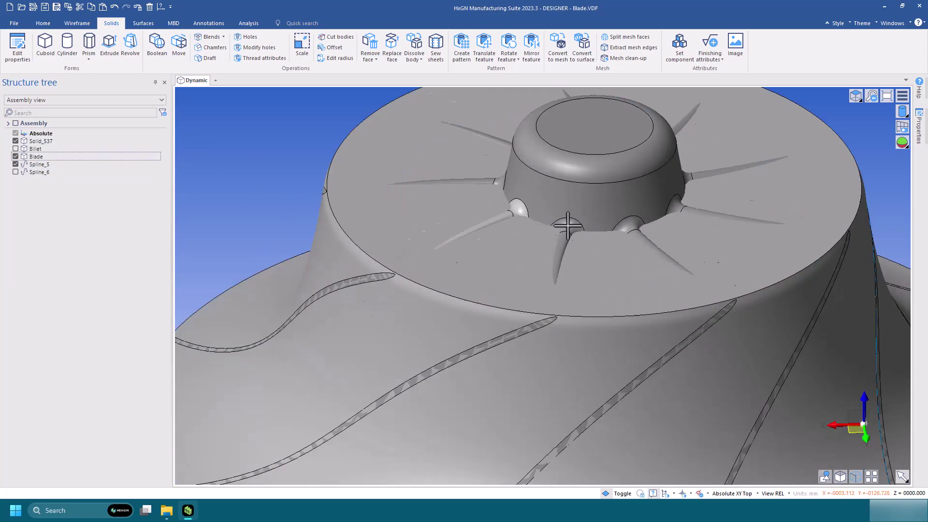
{"action": "scroll", "coordinate": [566, 239], "scroll_direction": "down", "scroll_amount": 5}
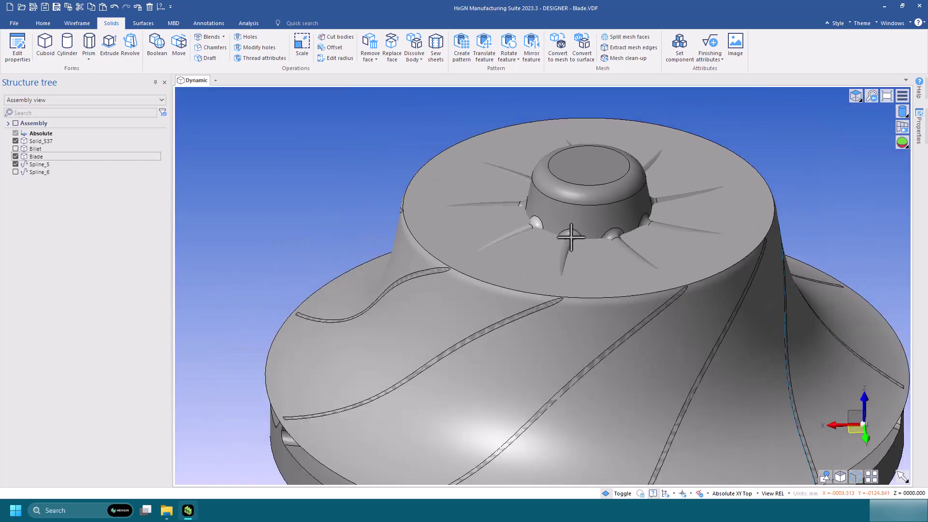
- Move Solid_537's top hub face 3 mm up along Z with Move faces
{"action": "left_click", "coordinate": [457, 220]}
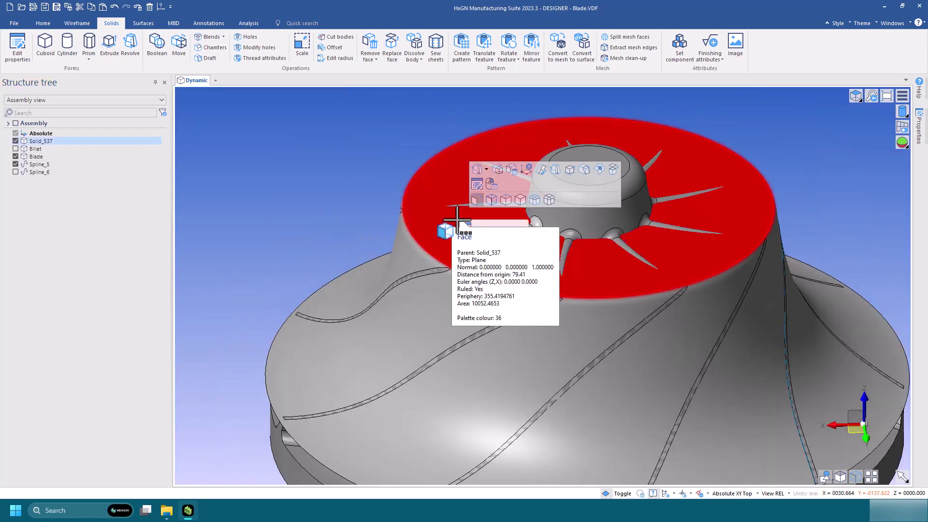
{"action": "left_click", "coordinate": [499, 170]}
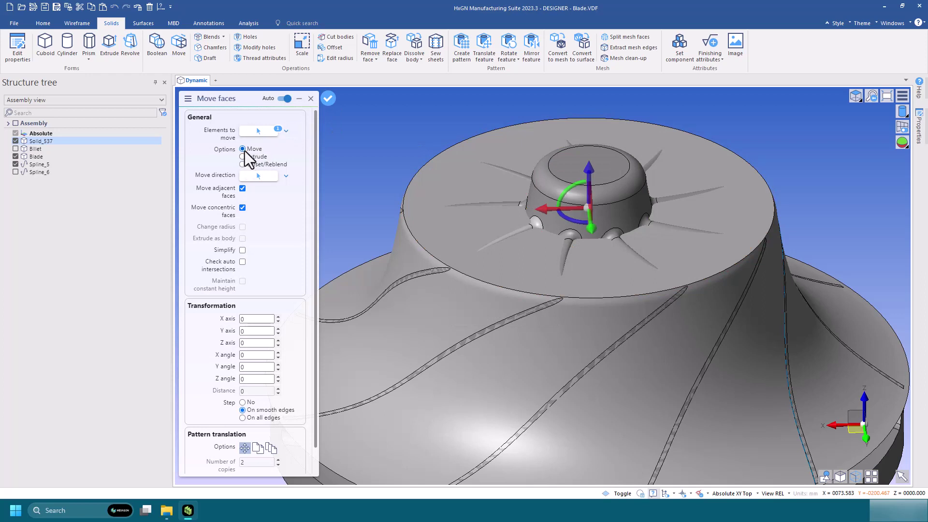
{"action": "left_click", "coordinate": [589, 175]}
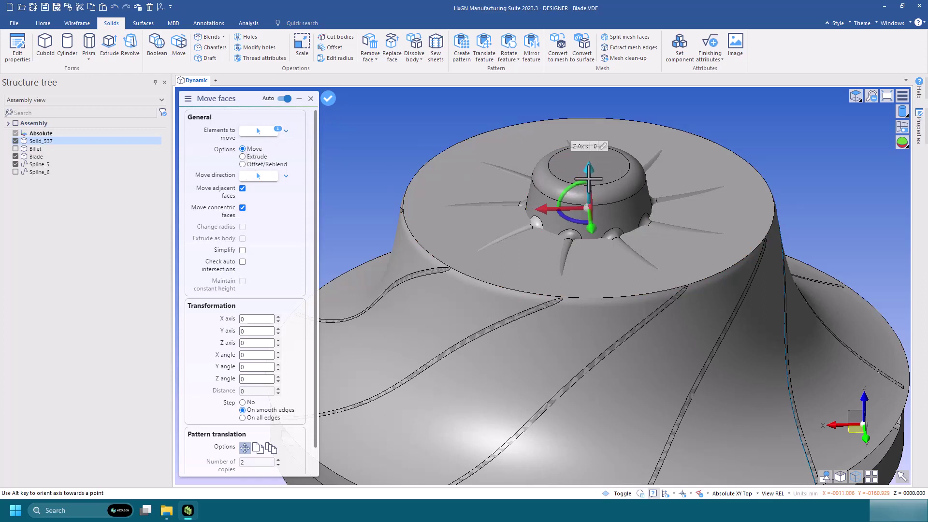
{"action": "left_click_drag", "start_coordinate": [588, 174], "coordinate": [589, 170]}
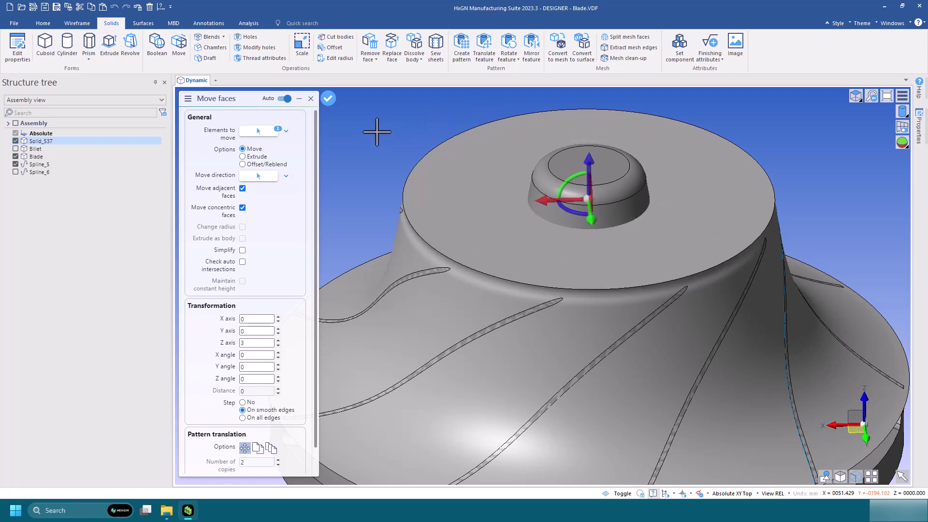
- Apply the hub face move and switch Move faces to Extrude mode
{"action": "key", "text": "Return"}
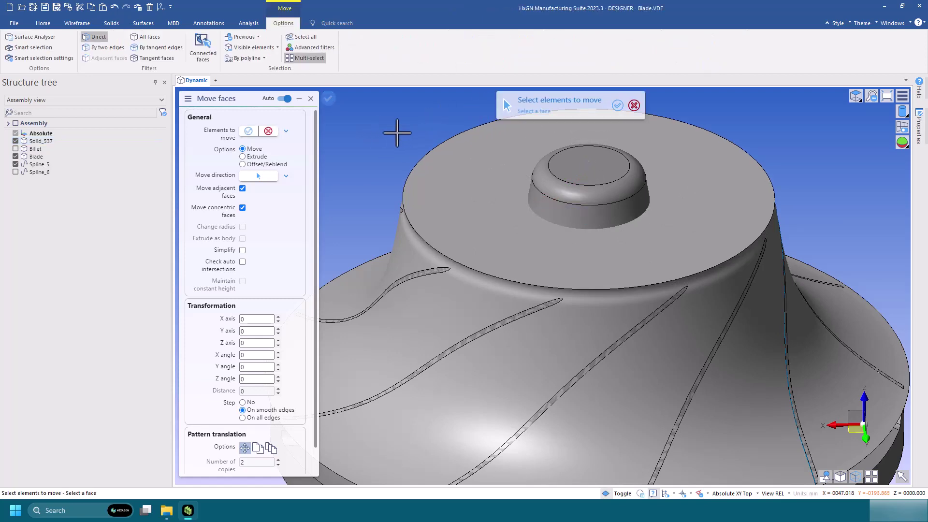
{"action": "scroll", "coordinate": [401, 138], "scroll_direction": "down", "scroll_amount": 3}
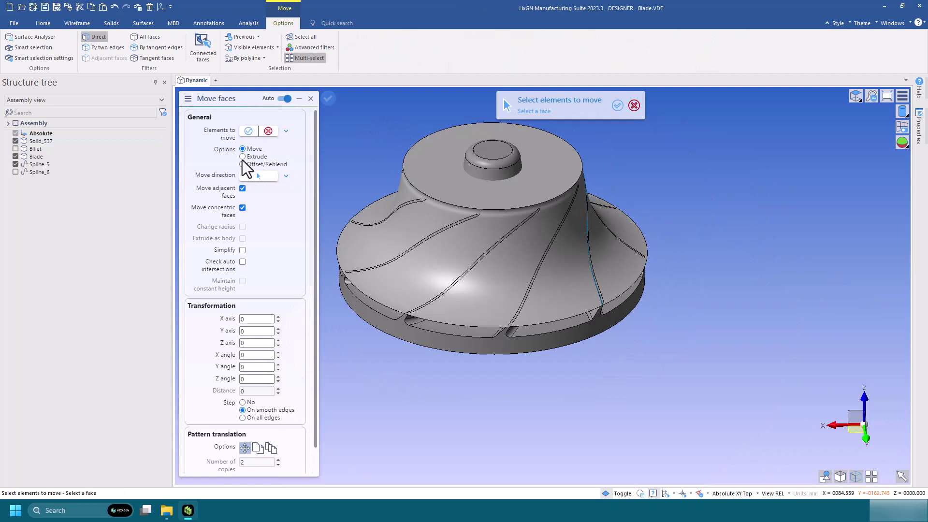
{"action": "left_click", "coordinate": [243, 156]}
{"action": "middle_click_drag", "start_coordinate": [415, 386], "coordinate": [508, 229]}
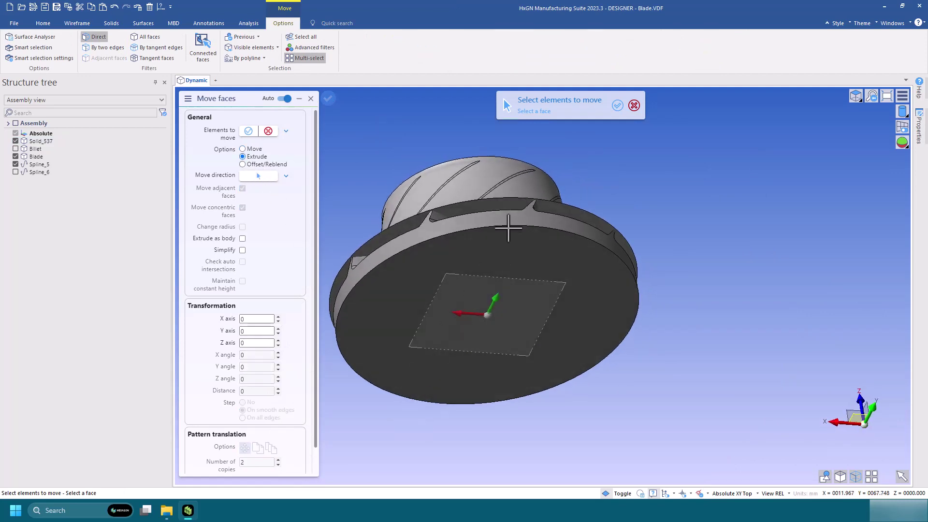
{"action": "scroll", "coordinate": [508, 228], "scroll_direction": "up", "scroll_amount": 5}
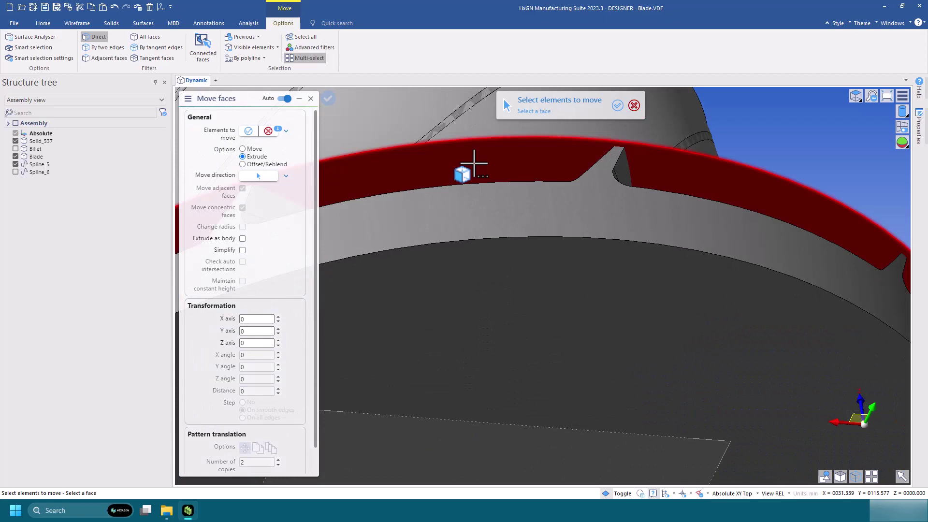
{"action": "scroll", "coordinate": [474, 163], "scroll_direction": "down", "scroll_amount": 5}
- Extrude the picked bottom face 20 mm downward and close the command
{"action": "left_click", "coordinate": [596, 171]}
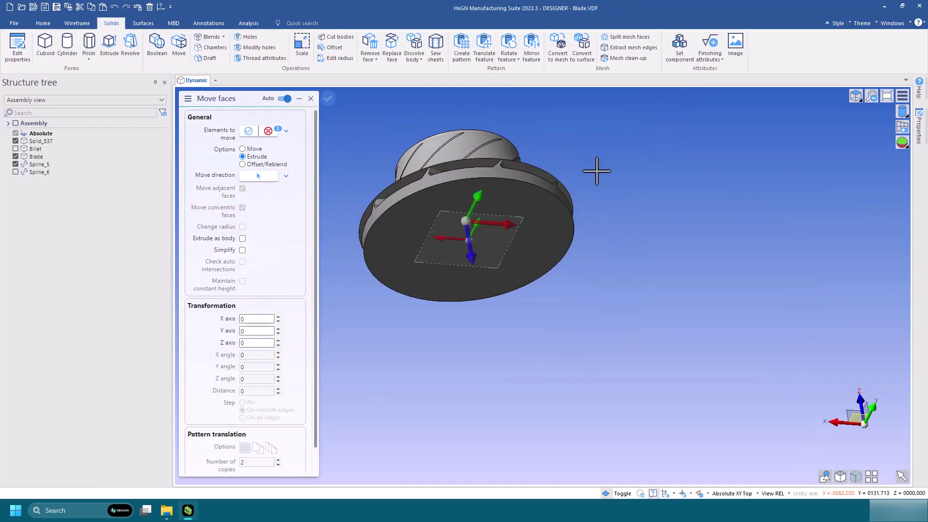
{"action": "middle_click_drag", "start_coordinate": [597, 171], "coordinate": [612, 218]}
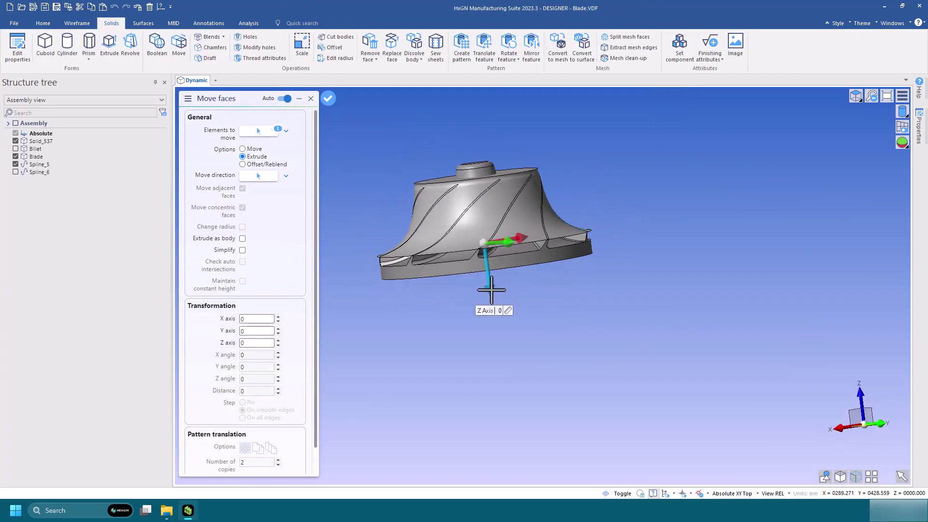
{"action": "left_click_drag", "start_coordinate": [491, 289], "coordinate": [545, 315]}
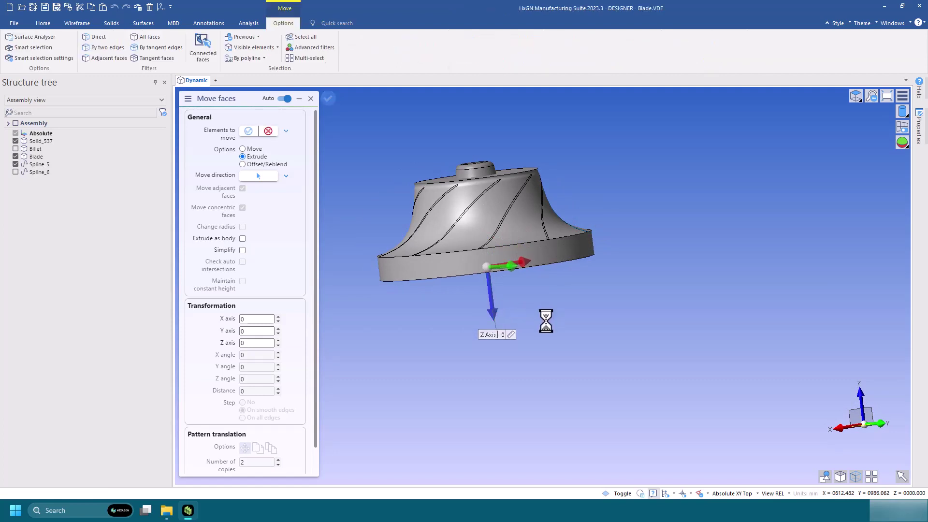
{"action": "middle_click_drag", "start_coordinate": [545, 321], "coordinate": [516, 357]}
{"action": "key", "text": "Escape"}
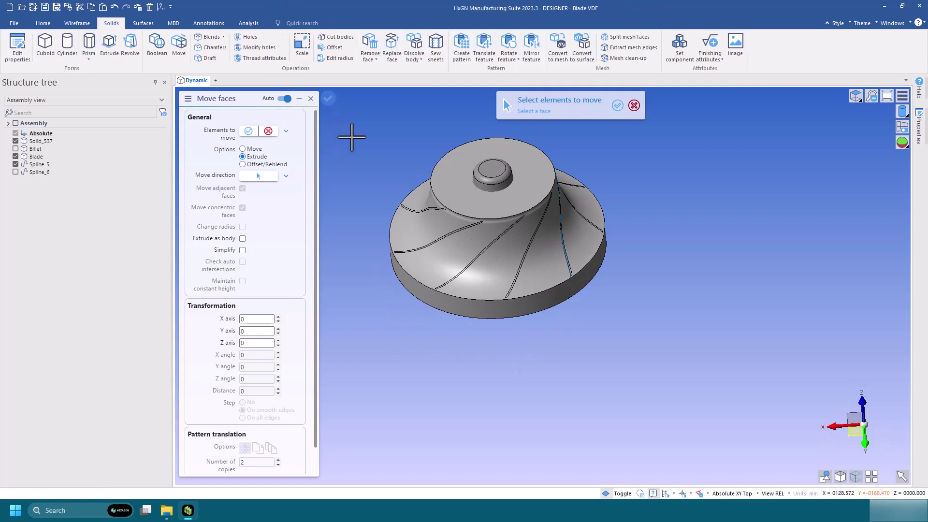
- Hide the Spline_5 curve and the Blade body
{"action": "scroll", "coordinate": [387, 125], "scroll_direction": "up", "scroll_amount": 5}
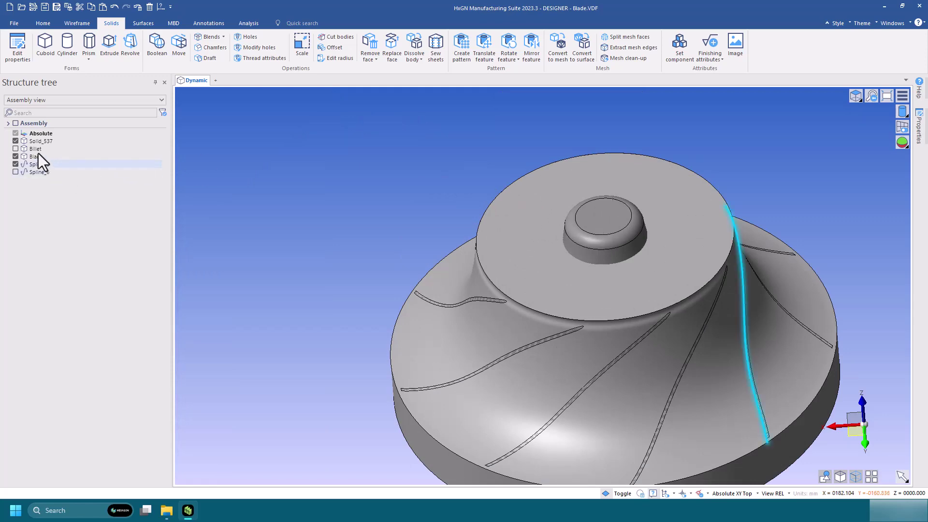
{"action": "left_click", "coordinate": [15, 164]}
{"action": "left_click", "coordinate": [15, 157]}
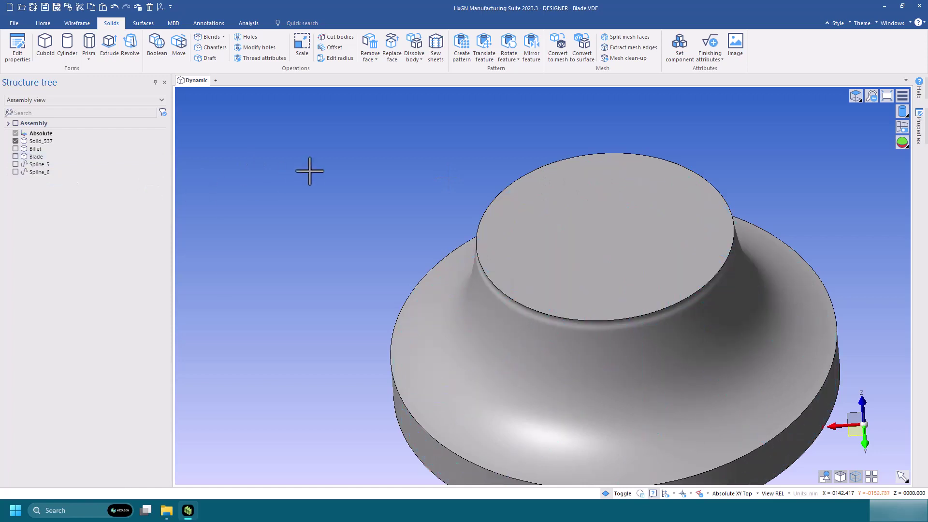
{"action": "mouse_move", "coordinate": [307, 170]}
{"action": "middle_mouse_down"}
{"action": "mouse_move", "coordinate": [321, 153]}
{"action": "mouse_move", "coordinate": [321, 161]}
{"action": "middle_mouse_up"}
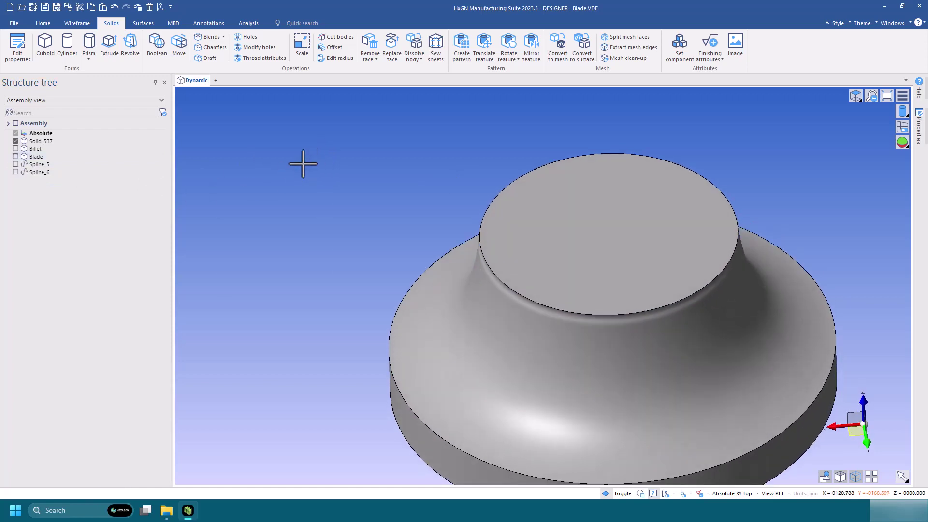
- Place a radius 22, height 12 cylinder at the hub top-face centre, then show Blade again
{"action": "left_click", "coordinate": [66, 44]}
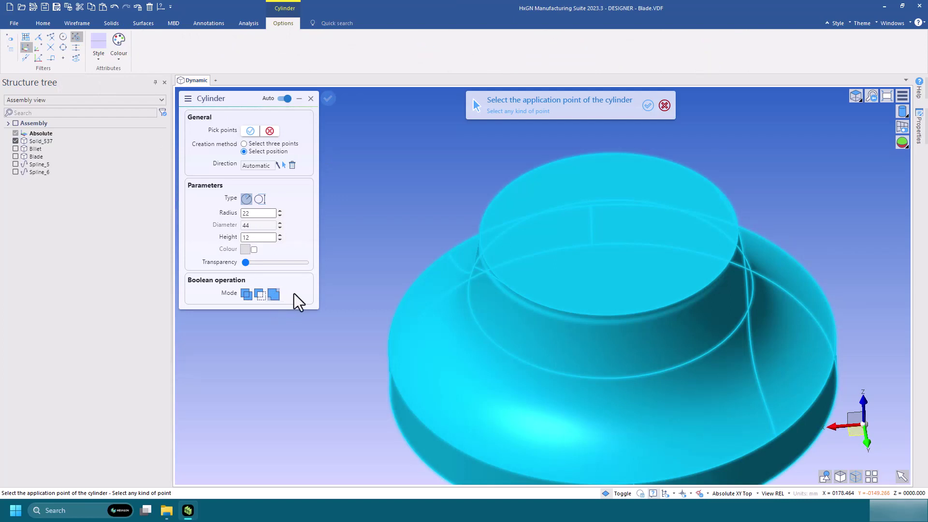
{"action": "left_click", "coordinate": [608, 234]}
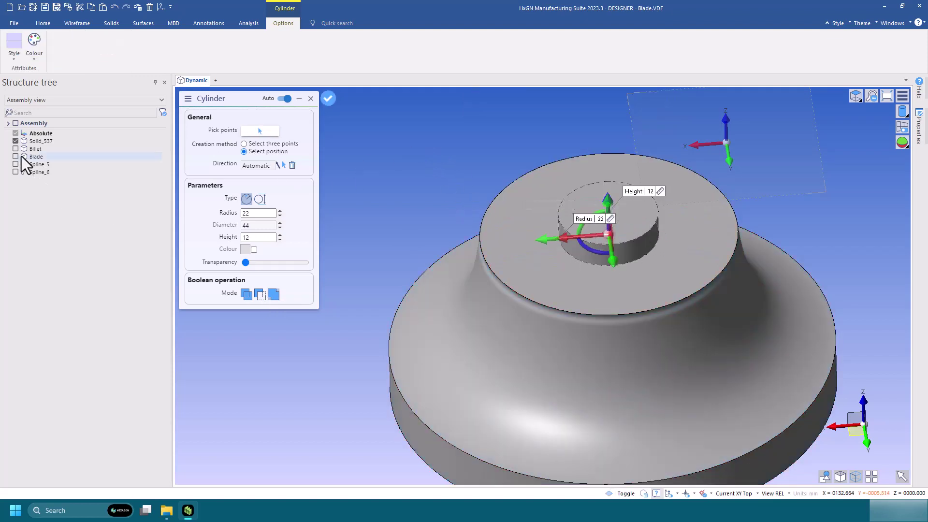
{"action": "left_click", "coordinate": [16, 156]}
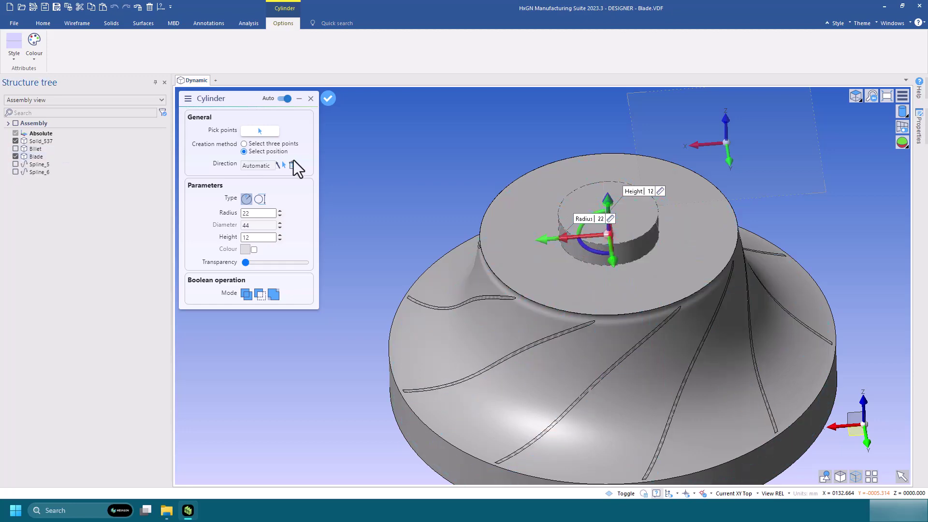
{"action": "middle_click_drag", "start_coordinate": [356, 138], "coordinate": [376, 151]}
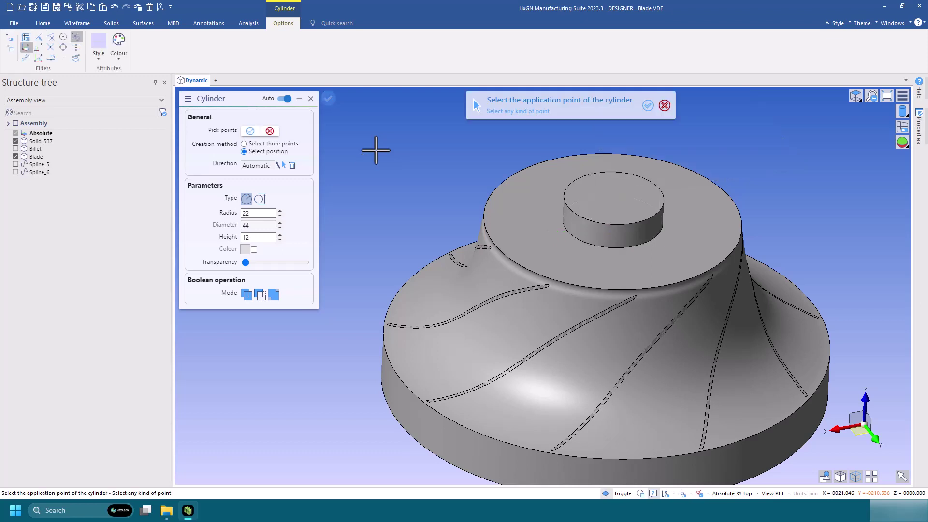
- End the cylinder command and hide Blade, zooming in on Solid_537's top edge
{"action": "key", "text": "Escape"}
{"action": "key", "text": "Escape"}
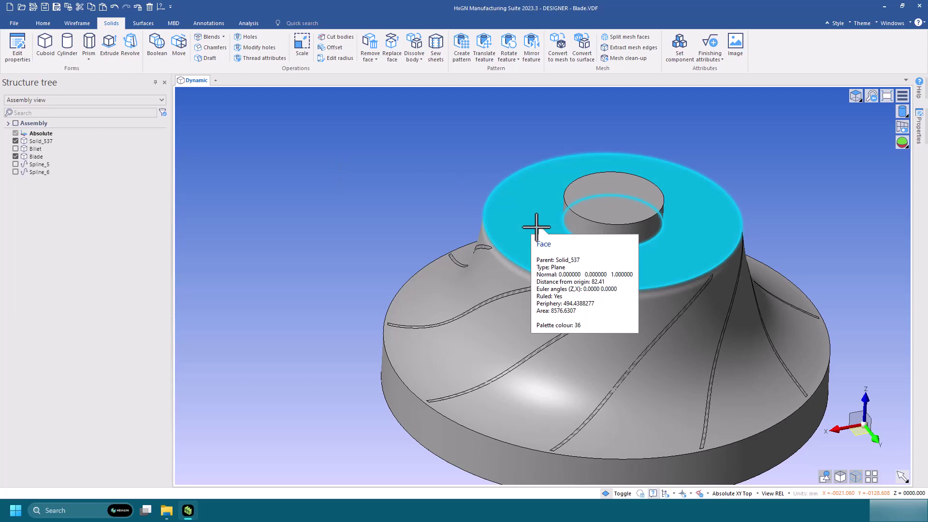
{"action": "left_click", "coordinate": [16, 156]}
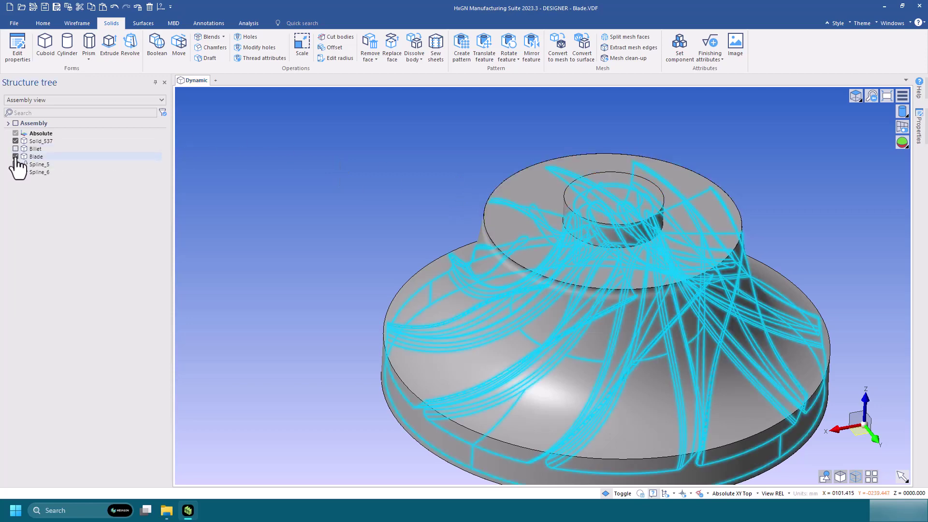
{"action": "left_click", "coordinate": [16, 156]}
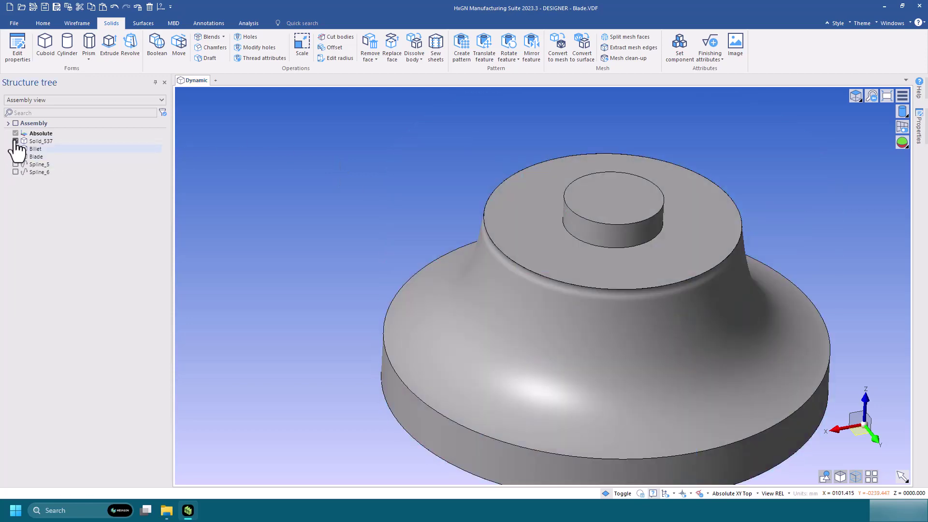
{"action": "left_click", "coordinate": [16, 141]}
{"action": "left_click", "coordinate": [16, 141]}
{"action": "middle_click_drag", "start_coordinate": [342, 244], "coordinate": [346, 205]}
{"action": "scroll", "coordinate": [501, 213], "scroll_direction": "up", "scroll_amount": 5}
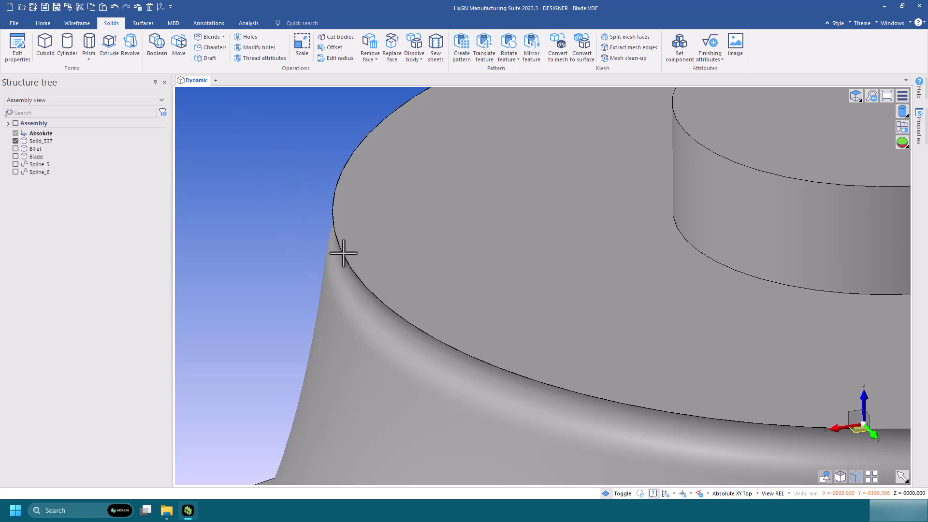
- Blend the hub's outer top edge with a radius 5 round and show the Blade body
{"action": "left_click", "coordinate": [212, 37]}
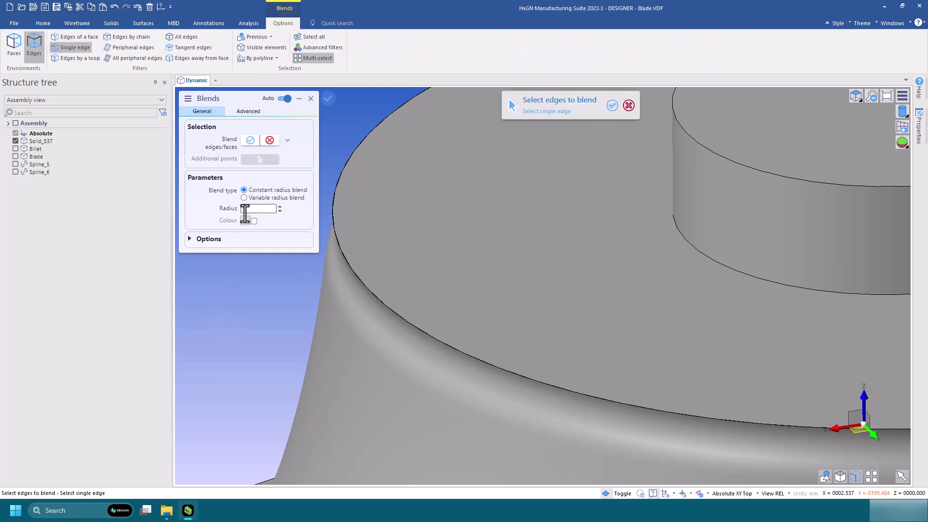
{"action": "left_click", "coordinate": [334, 239]}
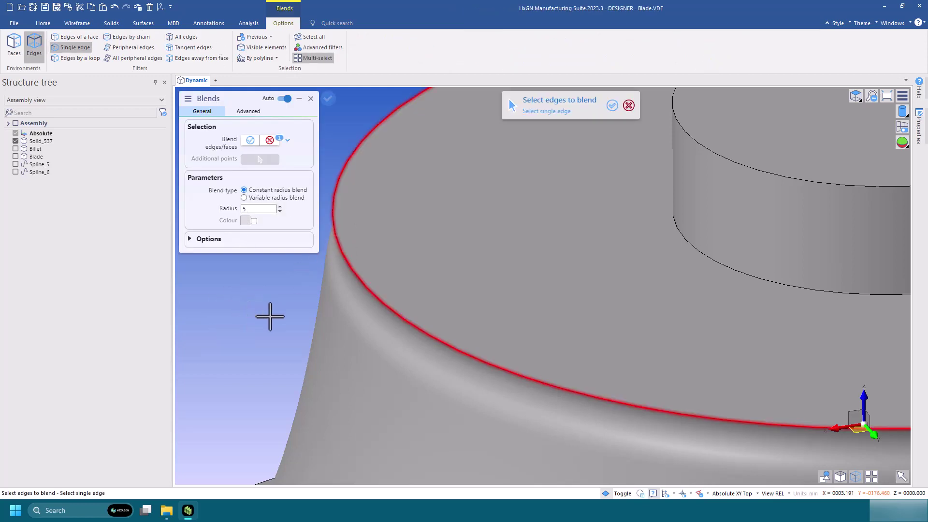
{"action": "middle_click", "coordinate": [269, 317]}
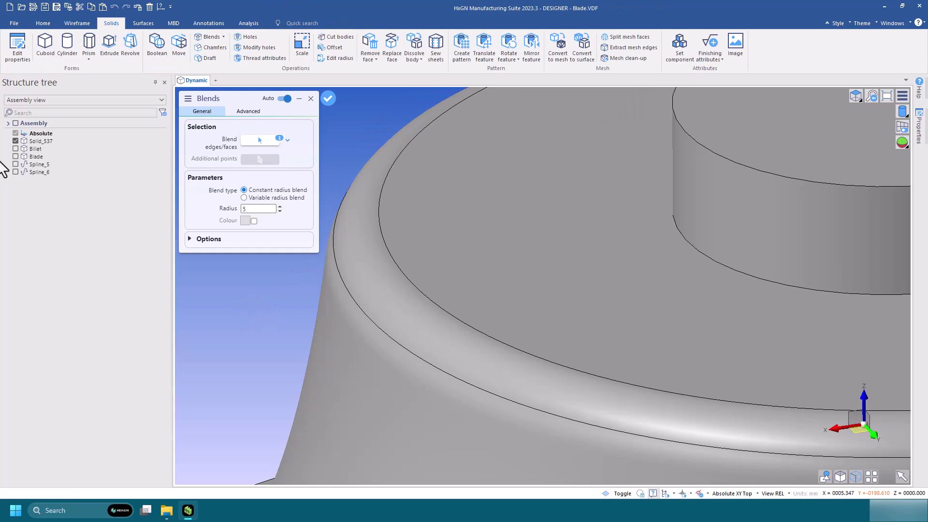
{"action": "left_click", "coordinate": [15, 156]}
{"action": "scroll", "coordinate": [190, 286], "scroll_direction": "down", "scroll_amount": 5}
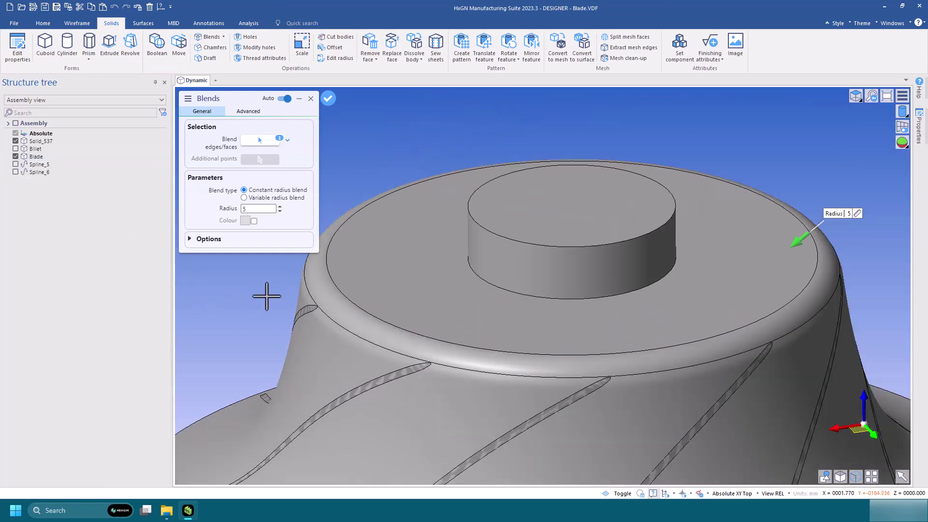
{"action": "middle_click_drag", "start_coordinate": [266, 296], "coordinate": [325, 249]}
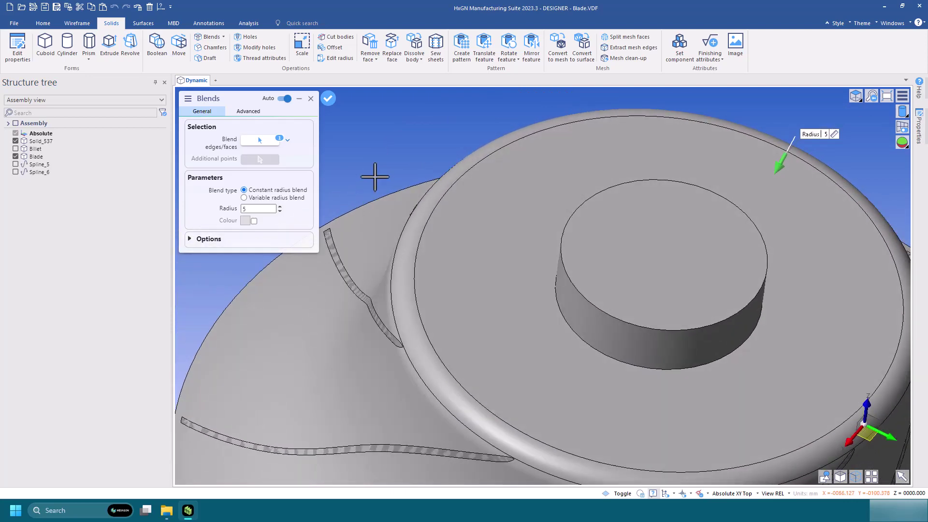
{"action": "key", "text": "Escape"}
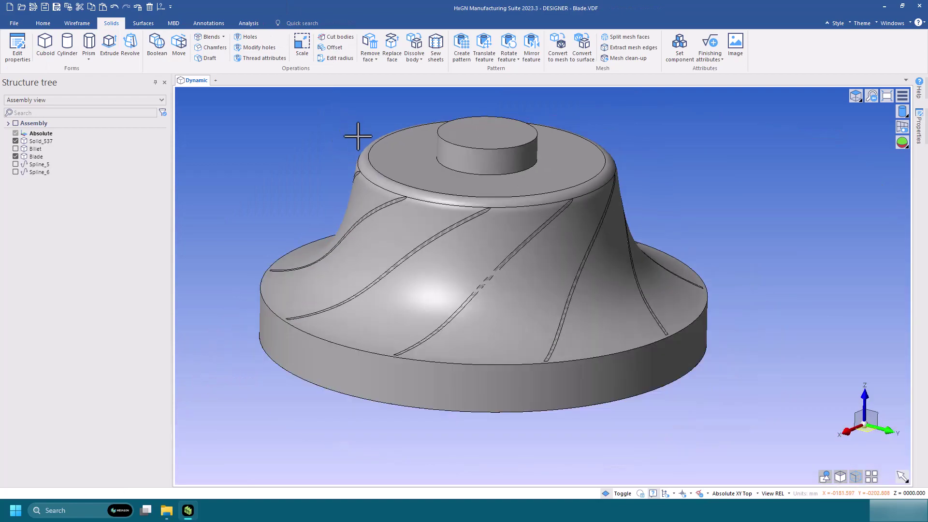
- Show the Billet stock alongside the Blade body in the Structure tree
{"action": "middle_click_drag", "start_coordinate": [358, 136], "coordinate": [277, 131]}
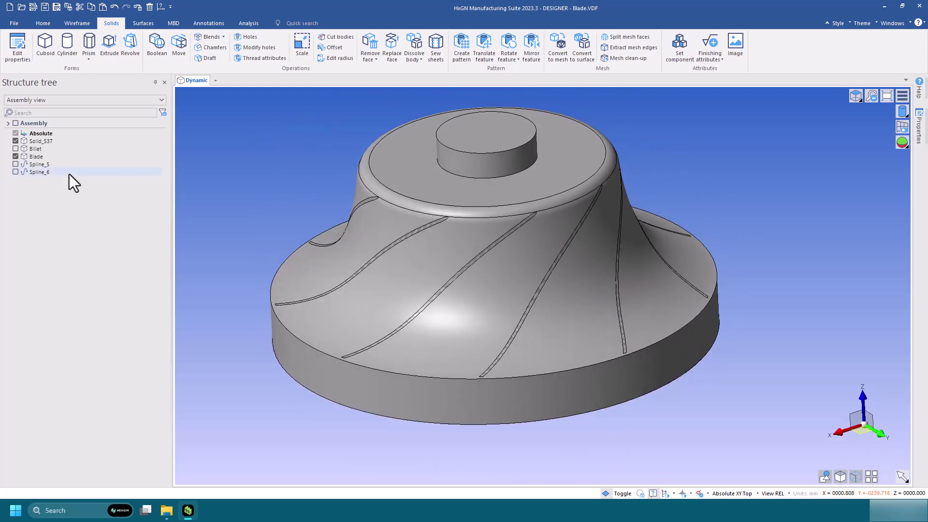
{"action": "left_click", "coordinate": [16, 156]}
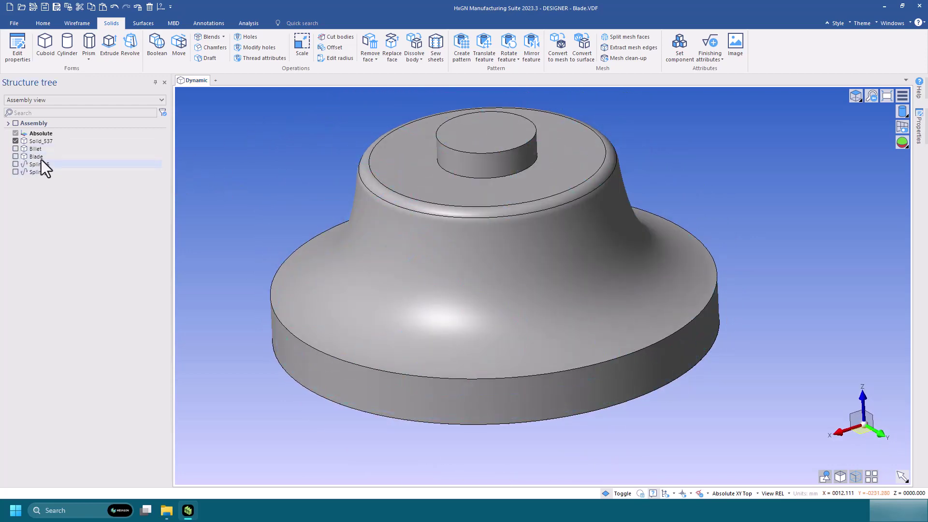
{"action": "left_click", "coordinate": [15, 148]}
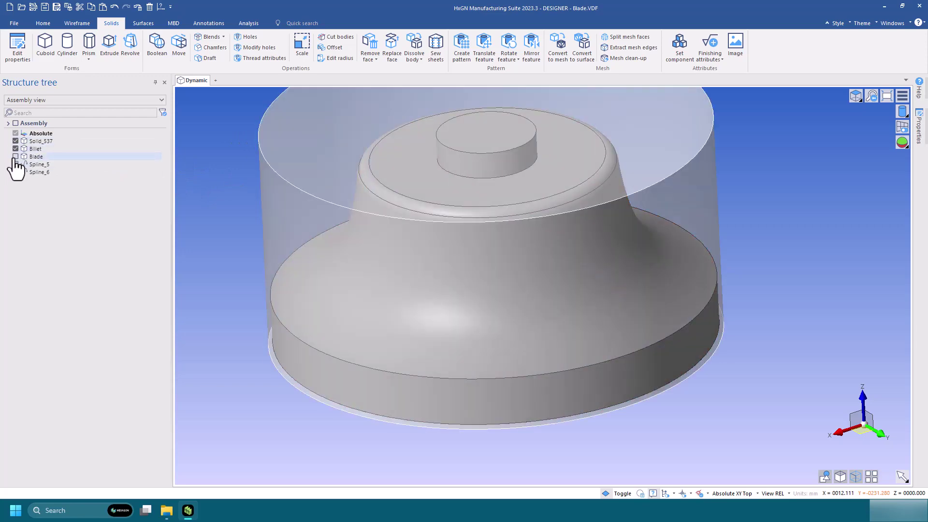
{"action": "left_click", "coordinate": [15, 156]}
{"action": "scroll", "coordinate": [459, 435], "scroll_direction": "down", "scroll_amount": 3}
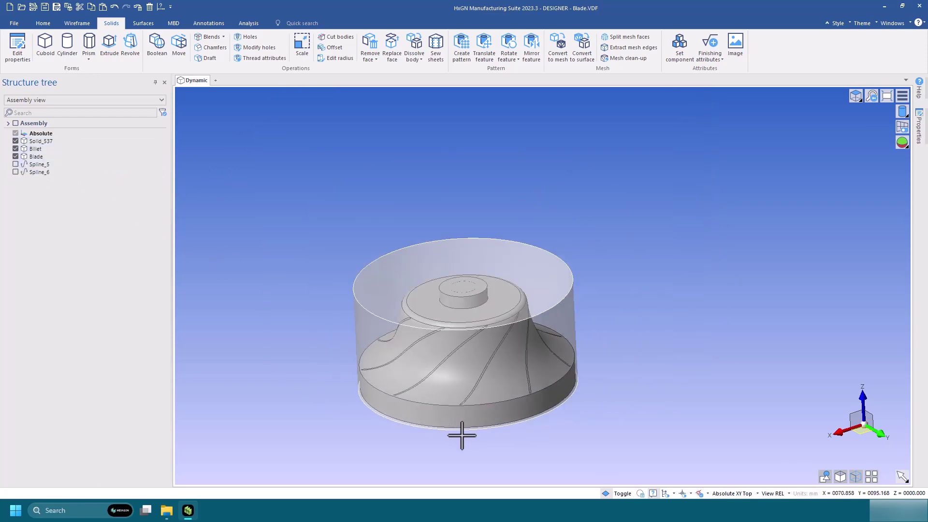
- Rename Solid_537 to 'Turned Billet' and save the design
{"action": "right_click", "coordinate": [35, 141]}
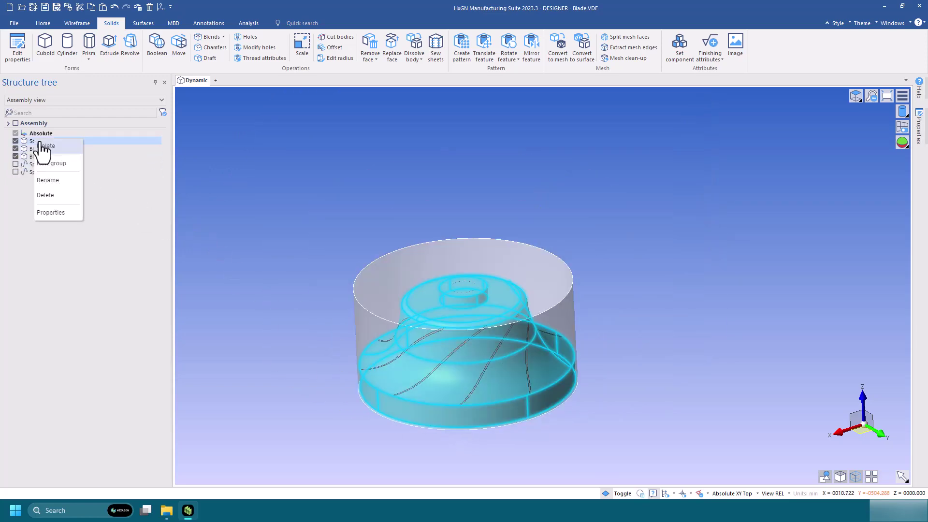
{"action": "left_click", "coordinate": [52, 186]}
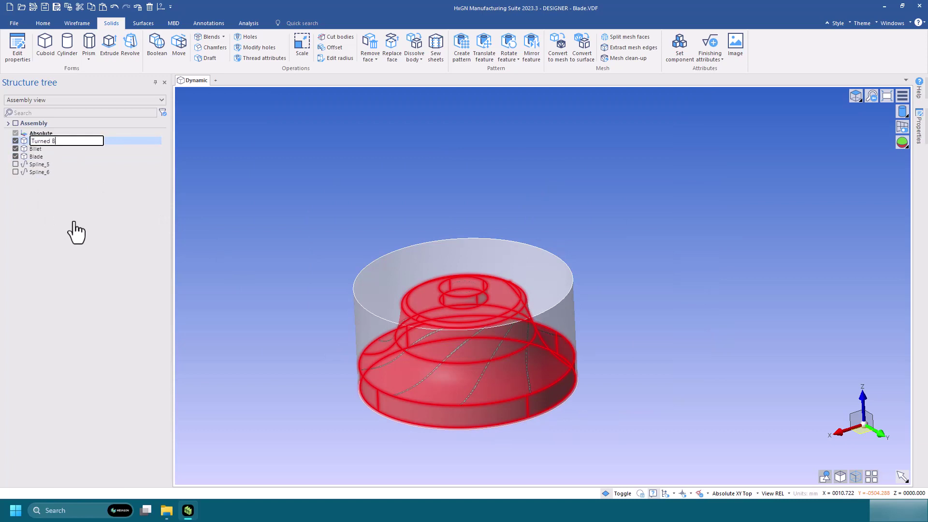
{"action": "key", "text": "Return"}
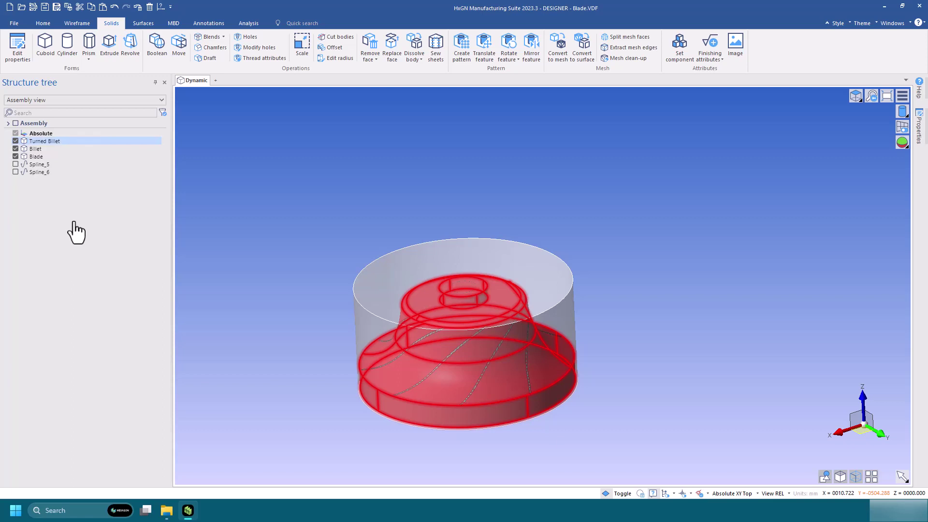
{"action": "middle_click_drag", "start_coordinate": [334, 164], "coordinate": [340, 185]}
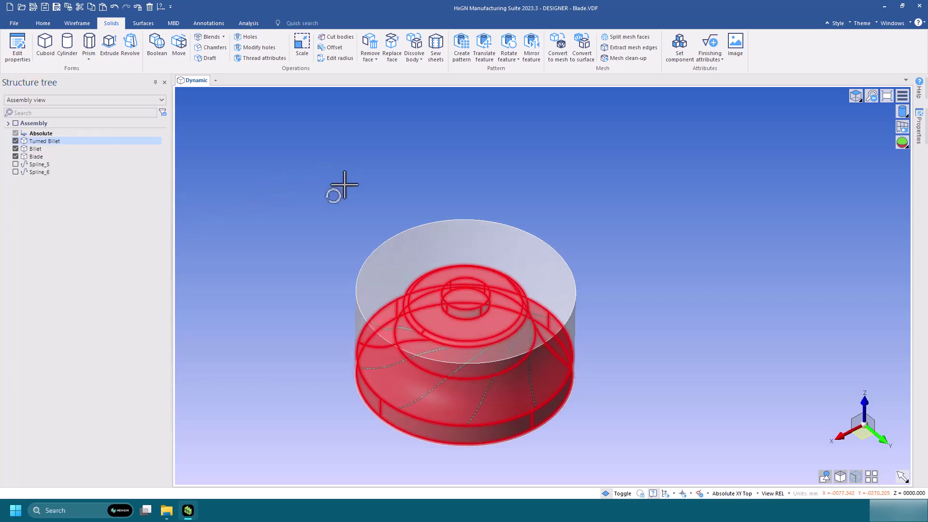
{"action": "left_click", "coordinate": [309, 173]}
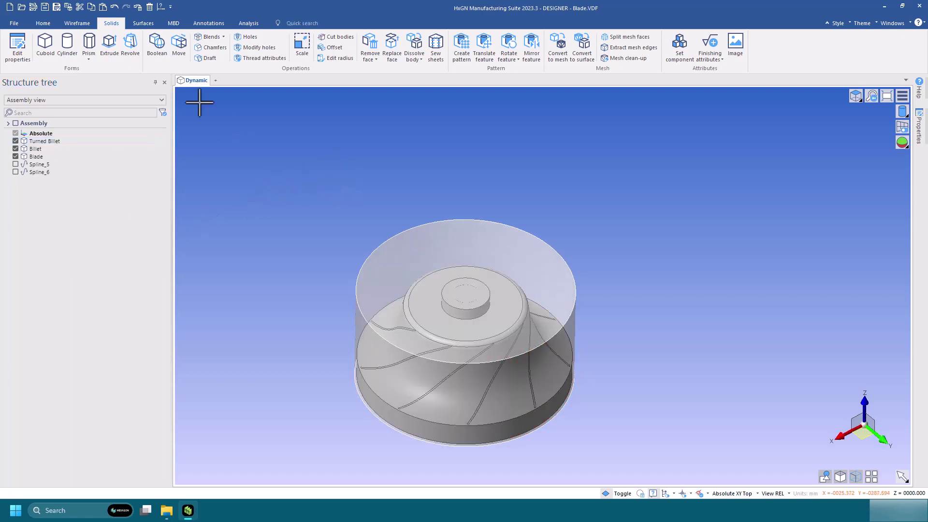
{"action": "left_click", "coordinate": [45, 7]}
- Delete Spline_5 and Spline_6 and save Blade.VDP again
{"action": "left_click", "coordinate": [39, 166]}
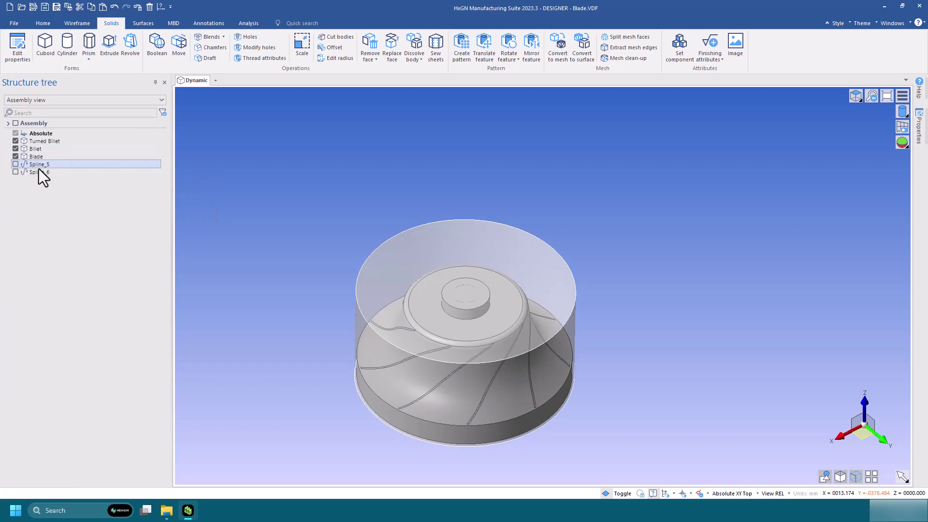
{"action": "right_click", "coordinate": [38, 172]}
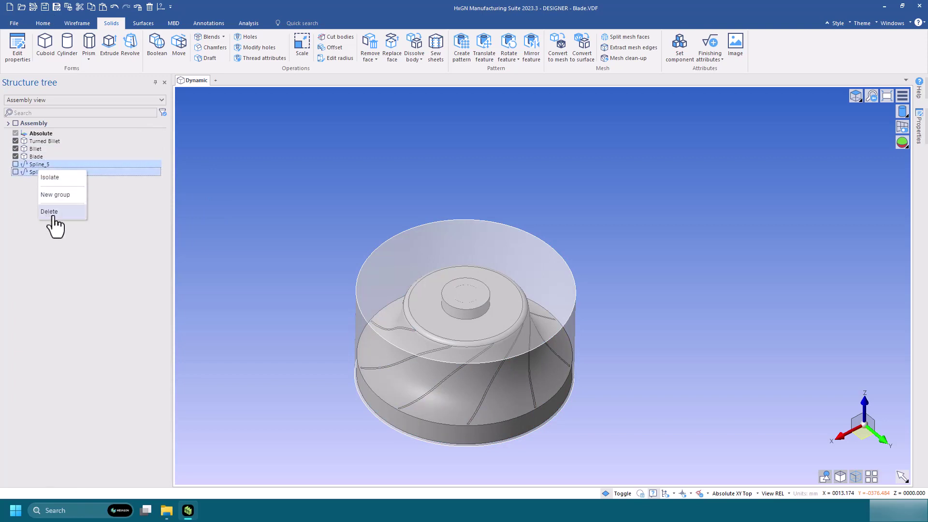
{"action": "left_click", "coordinate": [52, 215]}
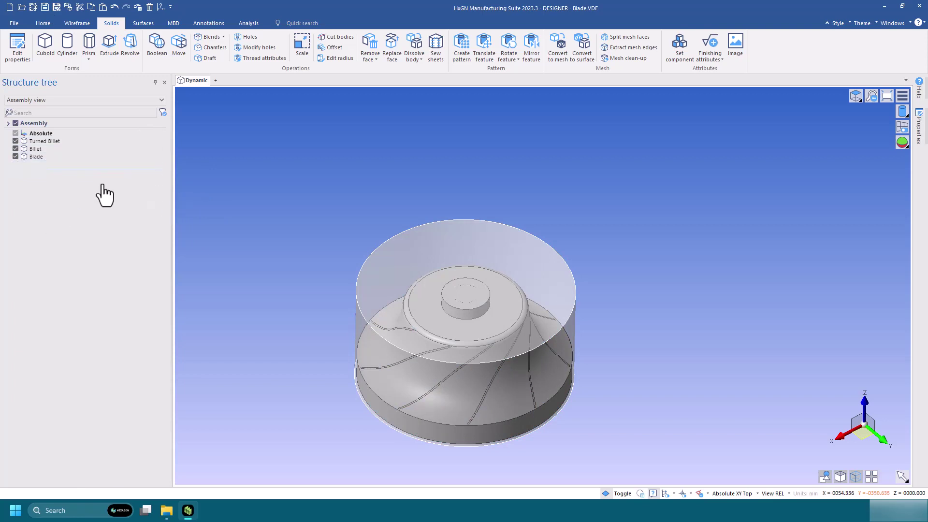
{"action": "left_click", "coordinate": [44, 7]}
{"action": "mouse_move", "coordinate": [297, 176]}
{"action": "middle_mouse_down"}
{"action": "mouse_move", "coordinate": [290, 155]}
{"action": "mouse_move", "coordinate": [306, 190]}
{"action": "middle_mouse_up"}
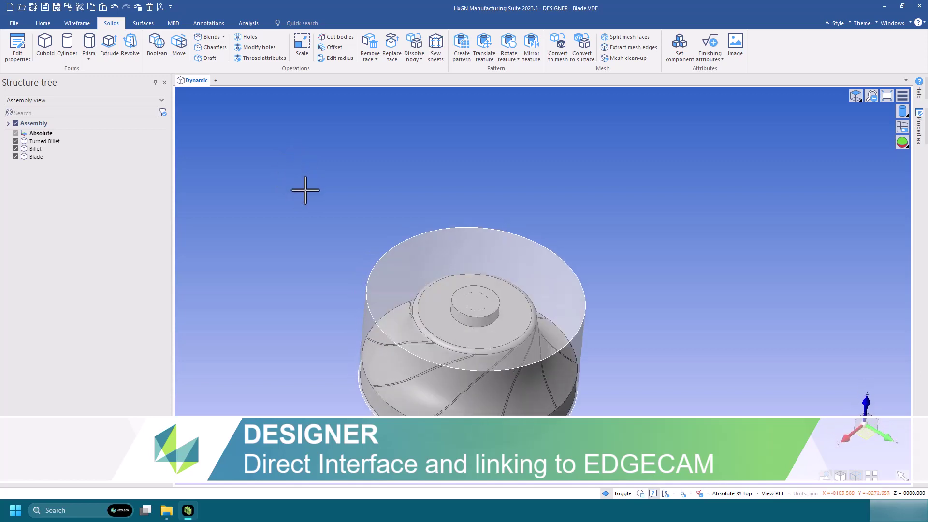
- Send all entities to EDGECAM with Send to CAM, opening Blade.ppf
{"action": "left_click", "coordinate": [43, 23]}
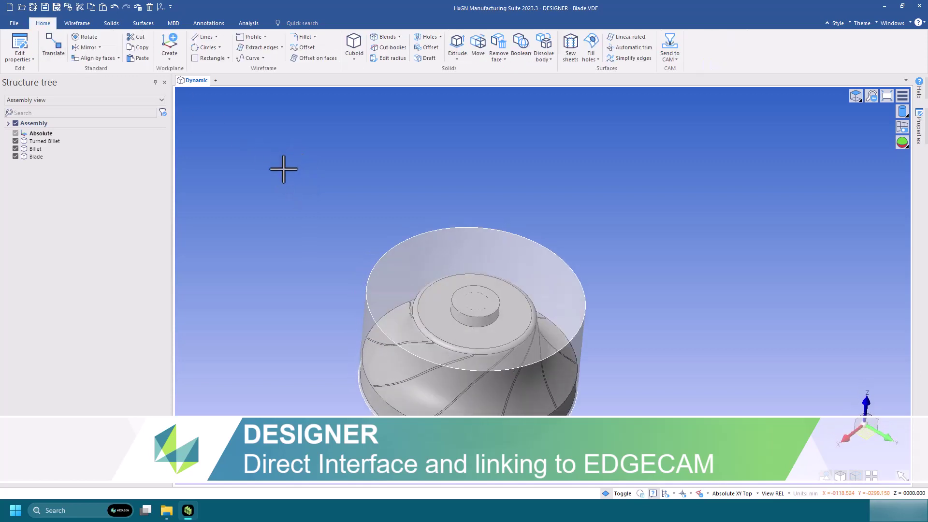
{"action": "left_click", "coordinate": [670, 44]}
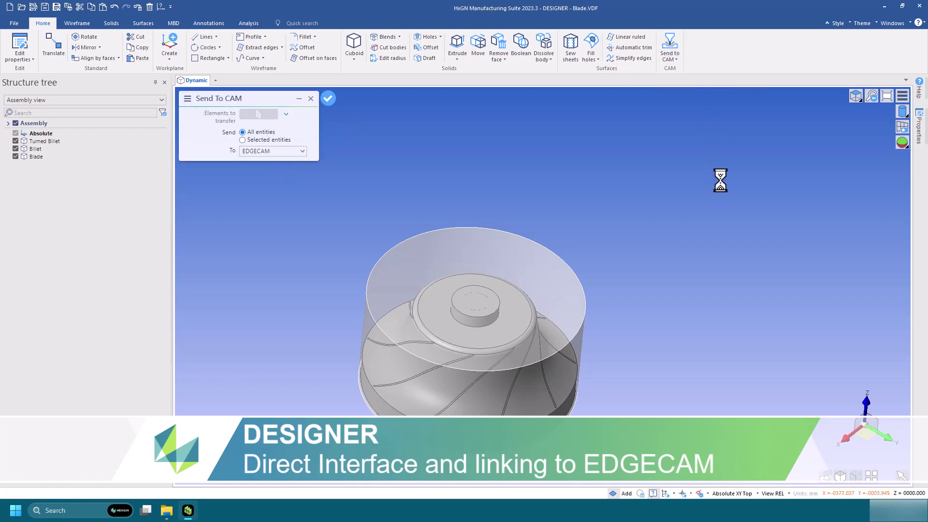
{"action": "key", "text": "Return"}
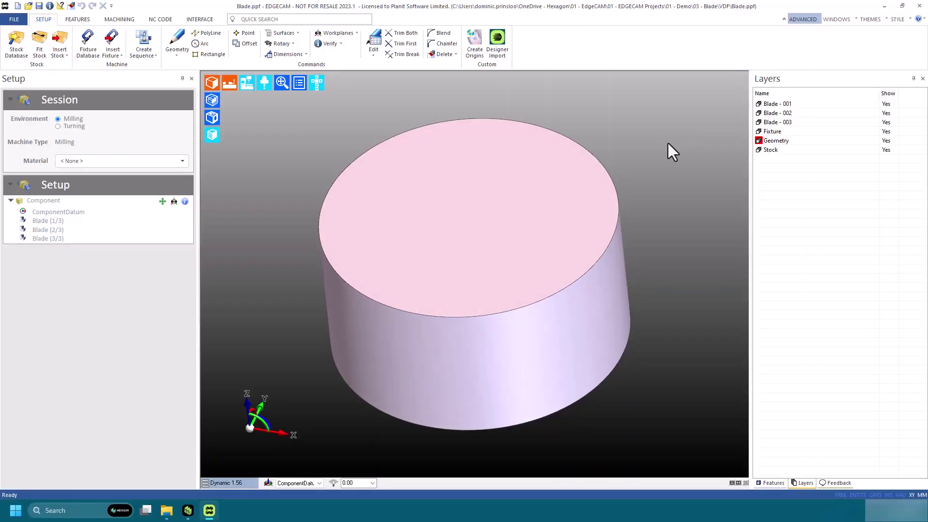
- Hide the Blade - 002 layer and pick the impeller as stock, displayed translucent
{"action": "left_click", "coordinate": [884, 114]}
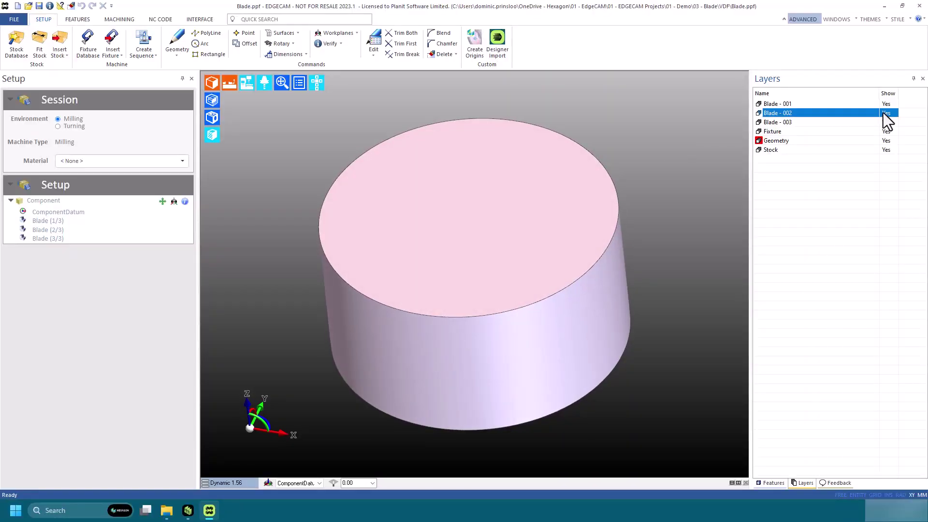
{"action": "left_click", "coordinate": [885, 116]}
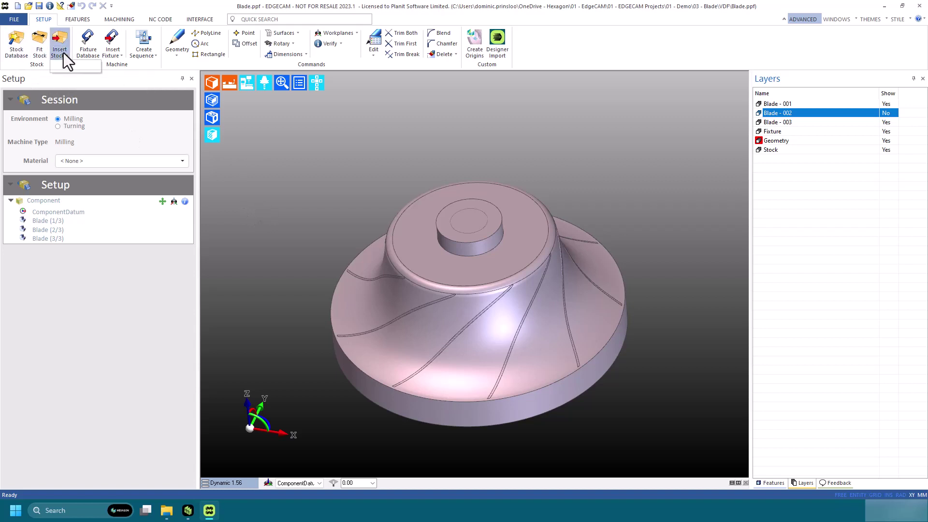
{"action": "left_click", "coordinate": [72, 68]}
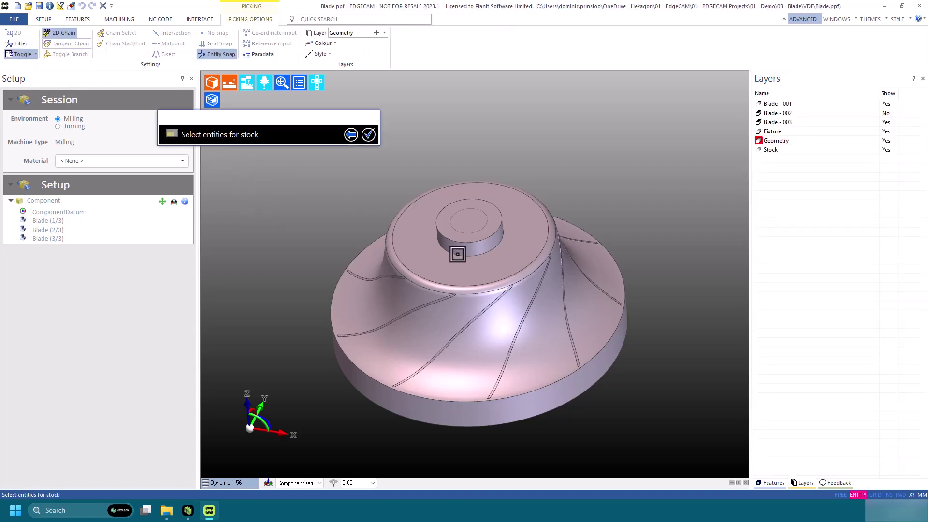
{"action": "left_click", "coordinate": [441, 253]}
{"action": "right_click", "coordinate": [301, 188]}
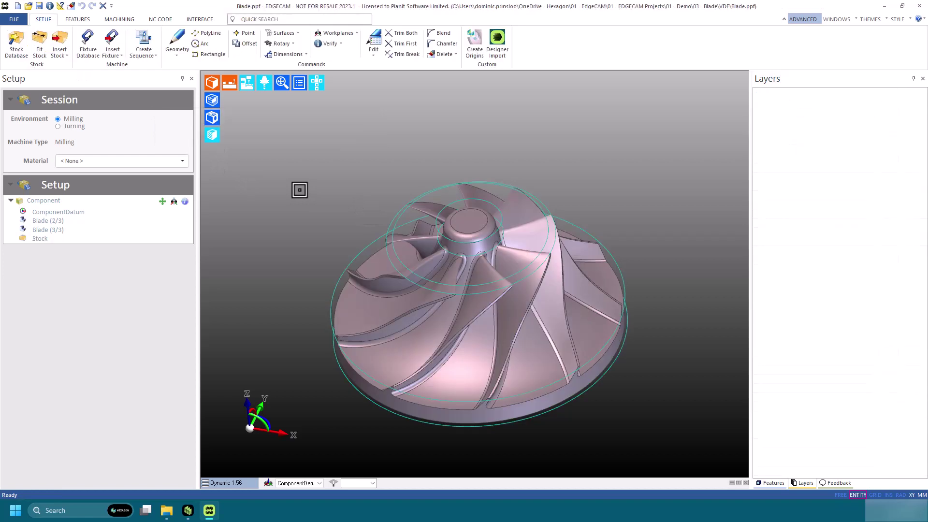
{"action": "left_click", "coordinate": [213, 101]}
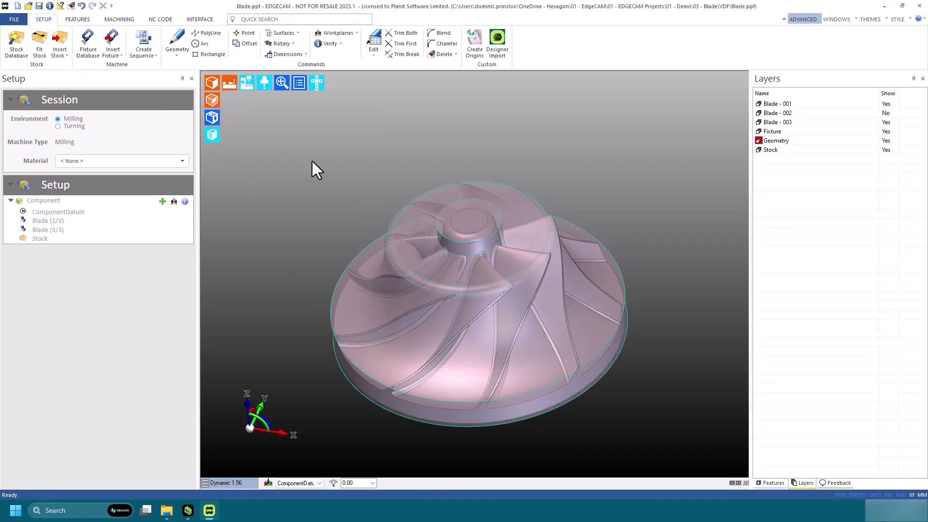
- Choose the 10inch 3 Jaw Bison Scroll Chuck - Reverse Jaws from the Fixture Database, viewed from the front
{"action": "left_click", "coordinate": [88, 48]}
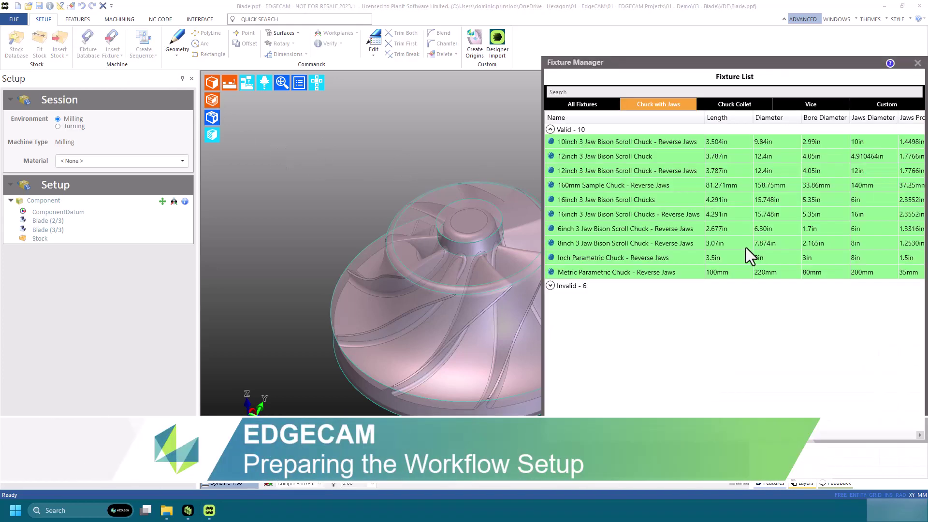
{"action": "left_click", "coordinate": [663, 140]}
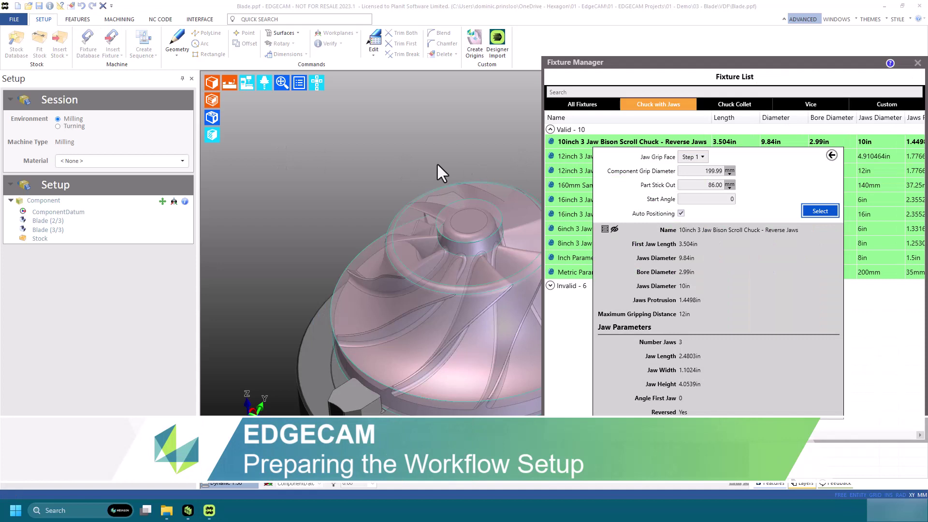
{"action": "scroll", "coordinate": [357, 161], "scroll_direction": "down", "scroll_amount": 4}
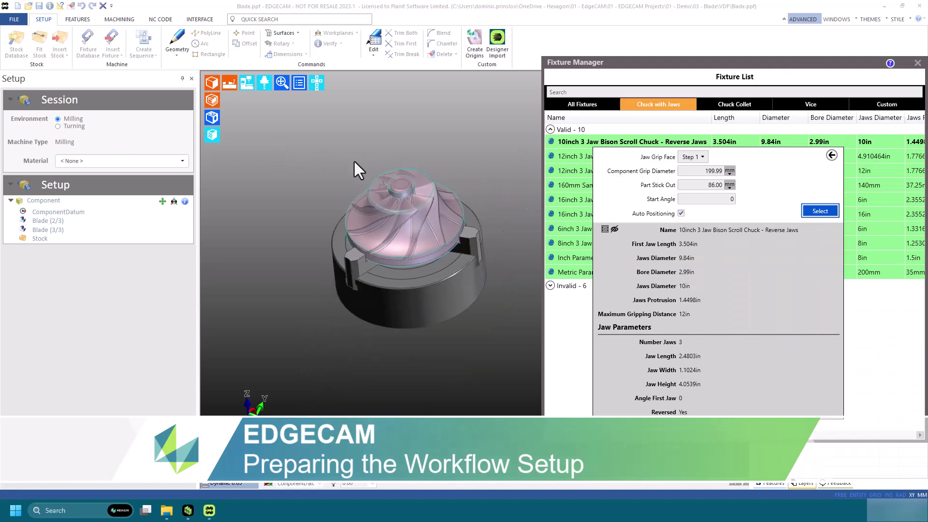
{"action": "left_click", "coordinate": [235, 483]}
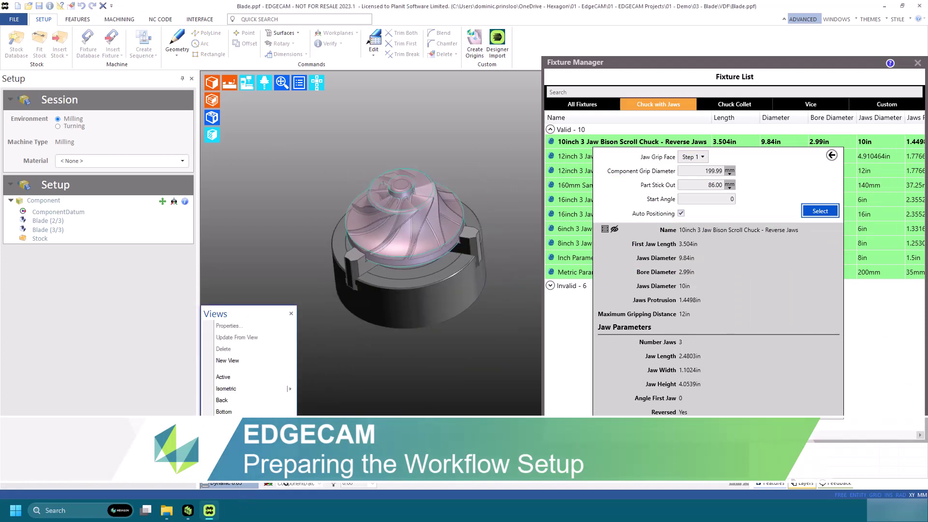
{"action": "left_click", "coordinate": [224, 423]}
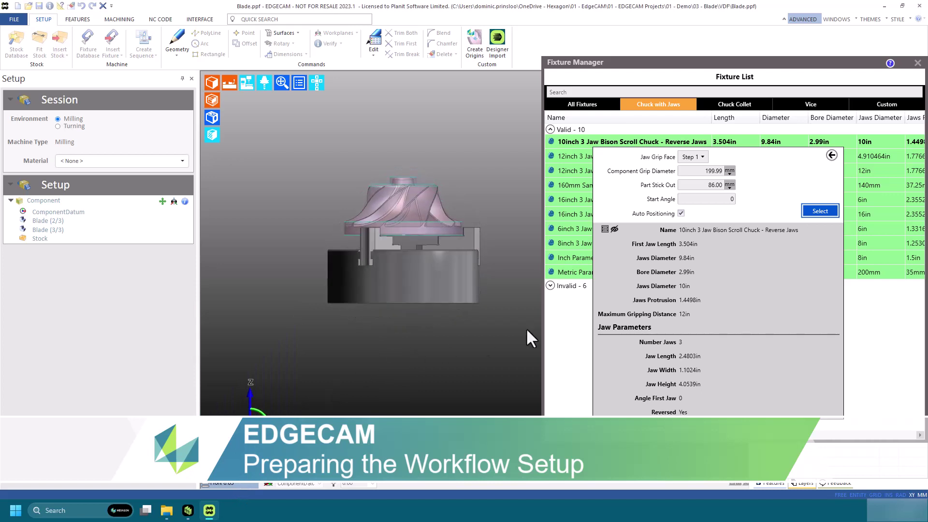
{"action": "scroll", "coordinate": [468, 150], "scroll_direction": "up", "scroll_amount": 3}
{"action": "scroll", "coordinate": [463, 290], "scroll_direction": "up", "scroll_amount": 6}
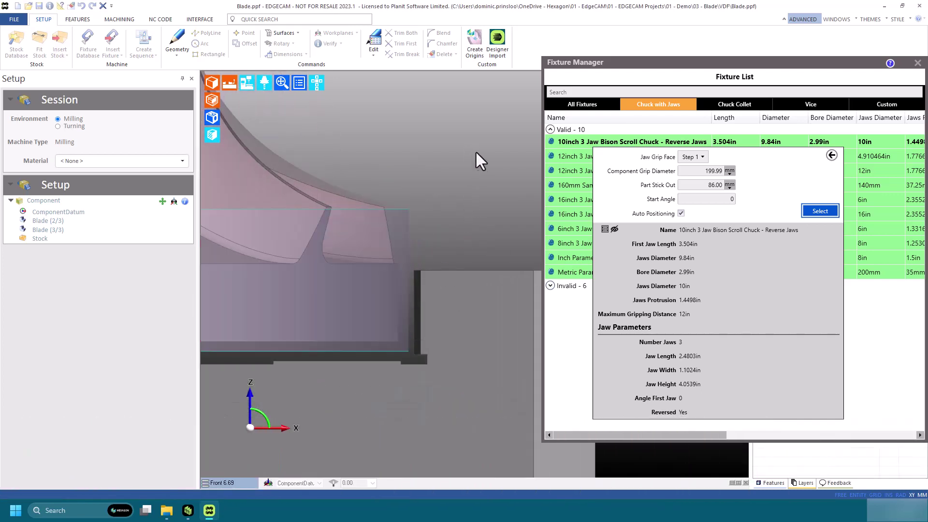
- Set Part Stick Out 90 and Grip Diameter 197, then add the chuck as the fixture
{"action": "double_click", "coordinate": [707, 185]}
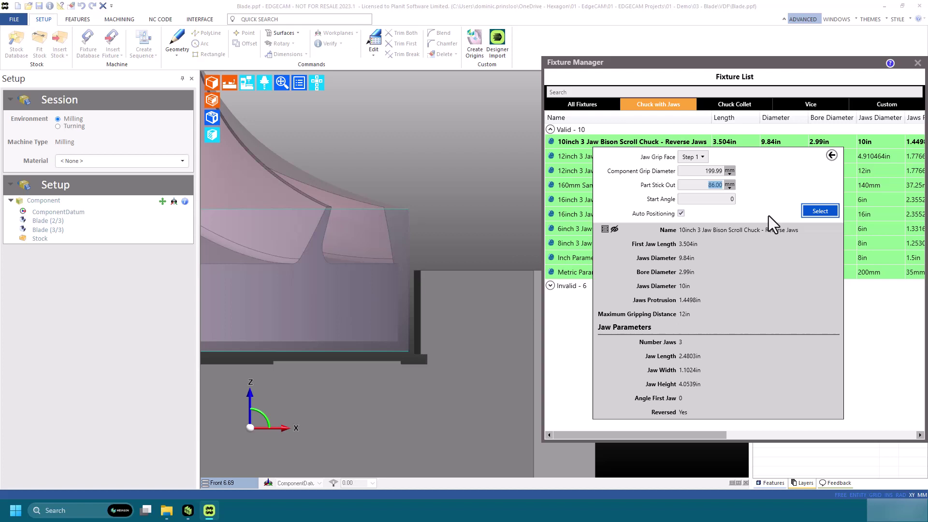
{"action": "type", "text": "90"}
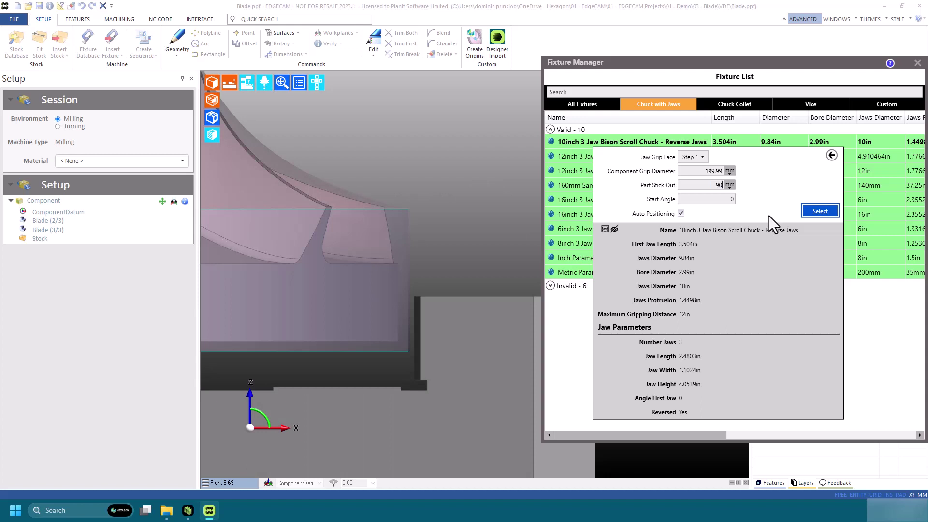
{"action": "left_click", "coordinate": [700, 170]}
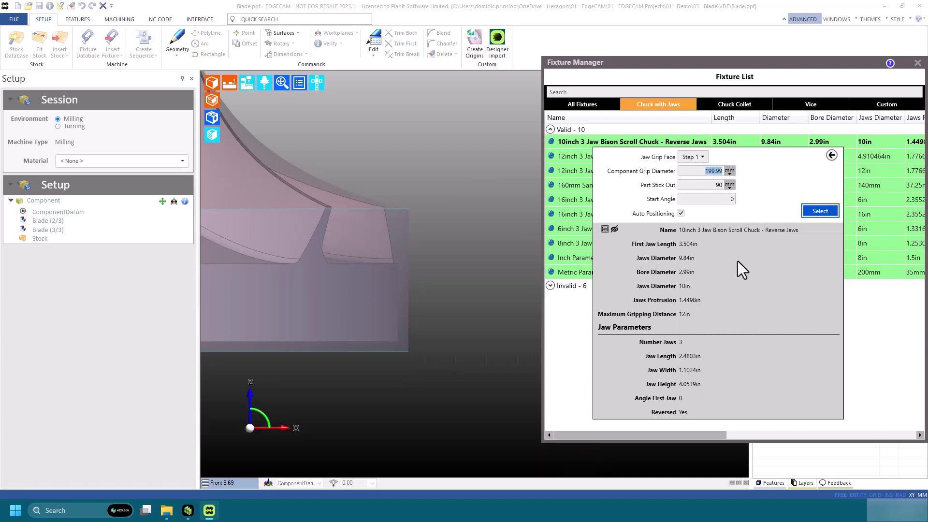
{"action": "type", "text": "197"}
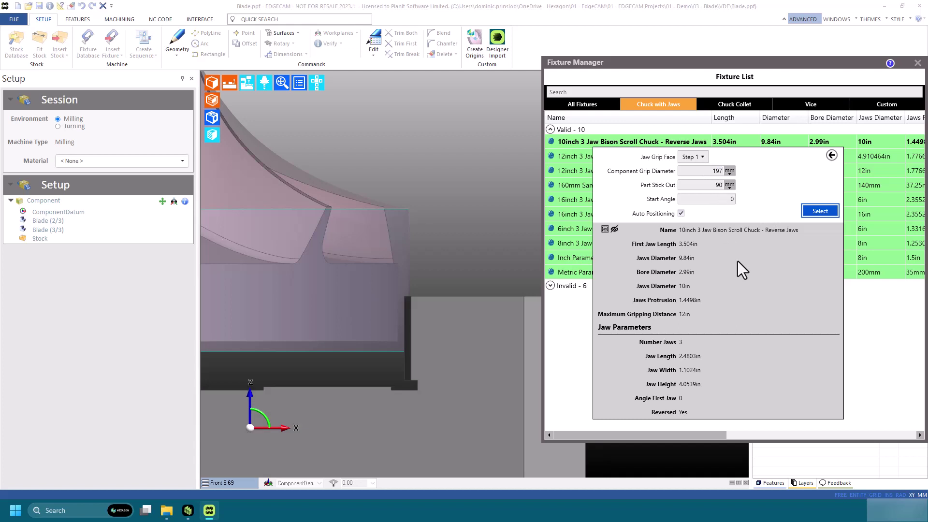
{"action": "left_click", "coordinate": [815, 211]}
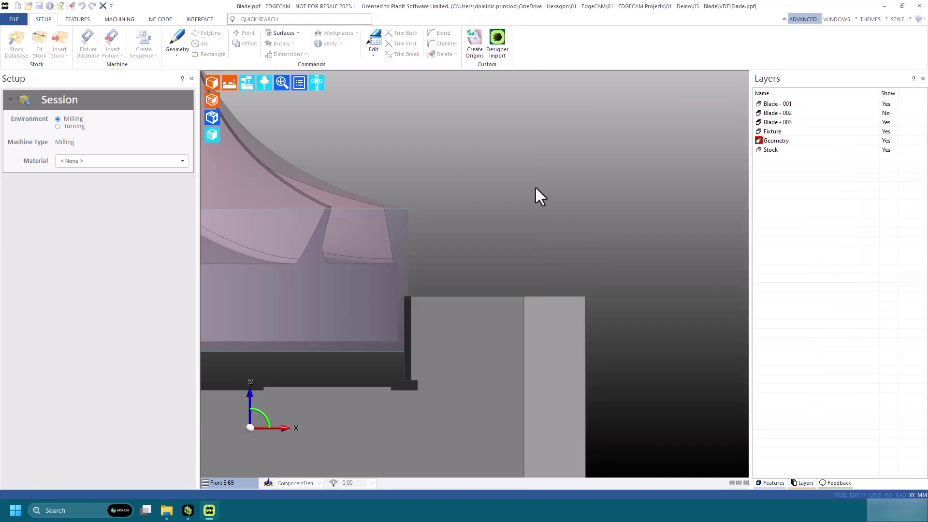
{"action": "scroll", "coordinate": [618, 199], "scroll_direction": "down", "scroll_amount": 5}
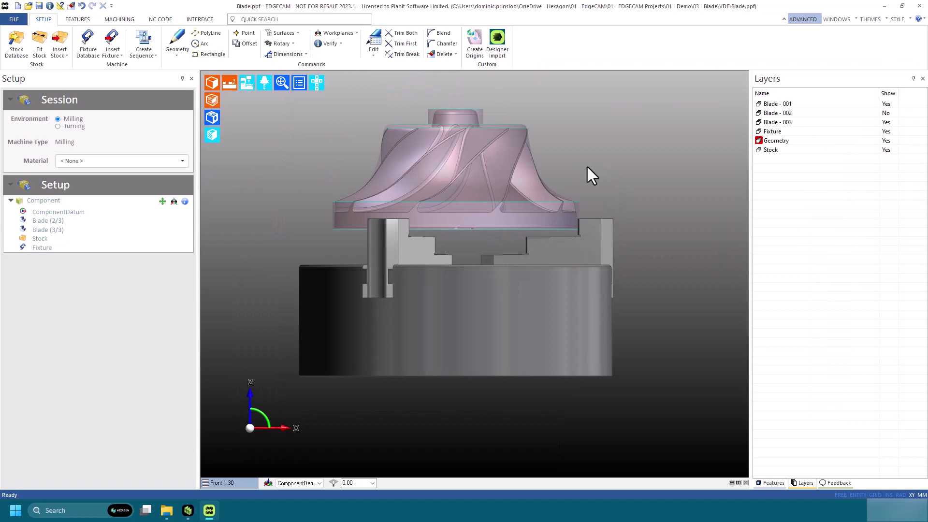
{"action": "middle_click_drag", "start_coordinate": [575, 128], "coordinate": [525, 207]}
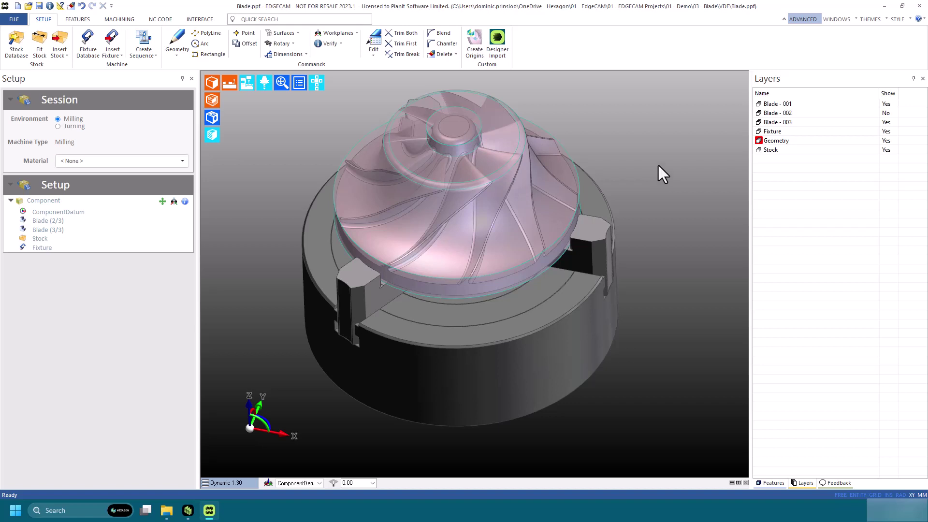
- Start a milling sequence and select the Hermle_C32_Siemens_840D machine by searching 'h'
{"action": "left_click", "coordinate": [141, 43]}
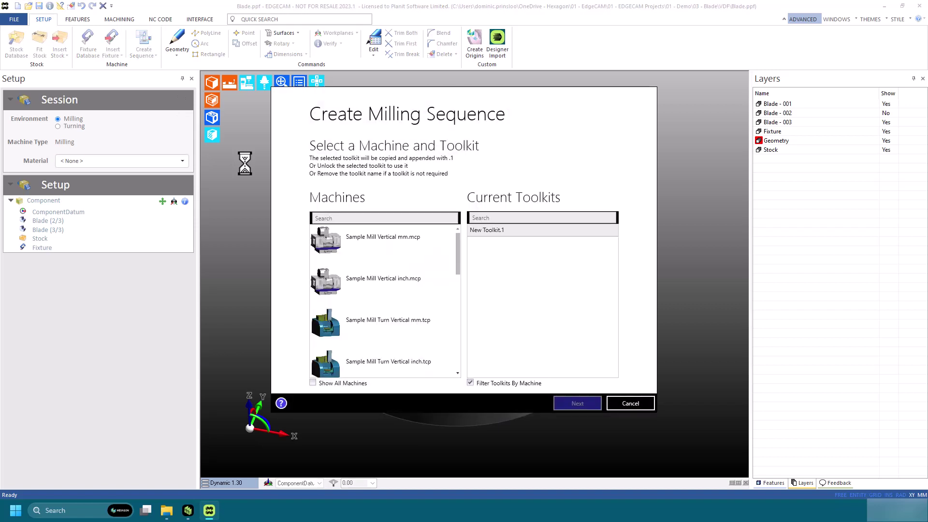
{"action": "left_click", "coordinate": [327, 218]}
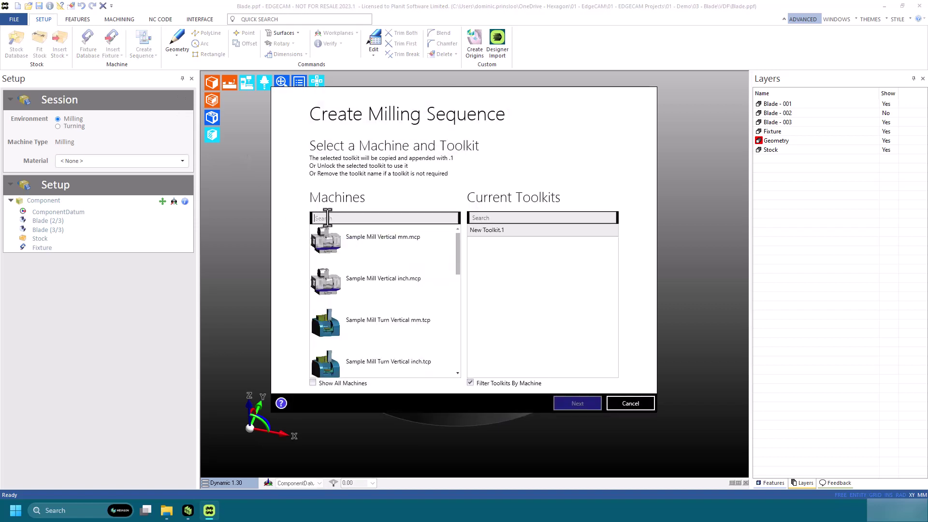
{"action": "type", "text": "h"}
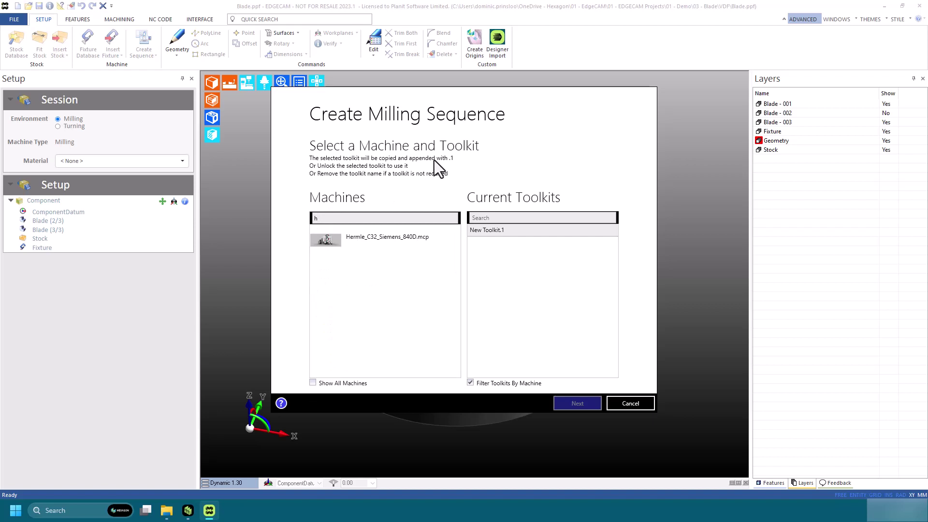
{"action": "left_click", "coordinate": [396, 239]}
{"action": "left_click", "coordinate": [396, 239]}
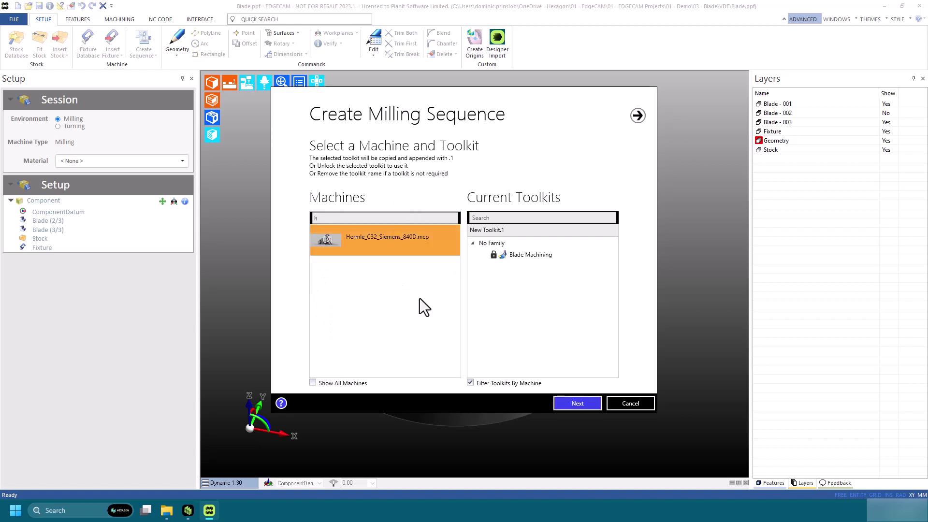
- Pick and unlock the Blade Machining toolkit, then step through and create the sequence
{"action": "left_click", "coordinate": [528, 257]}
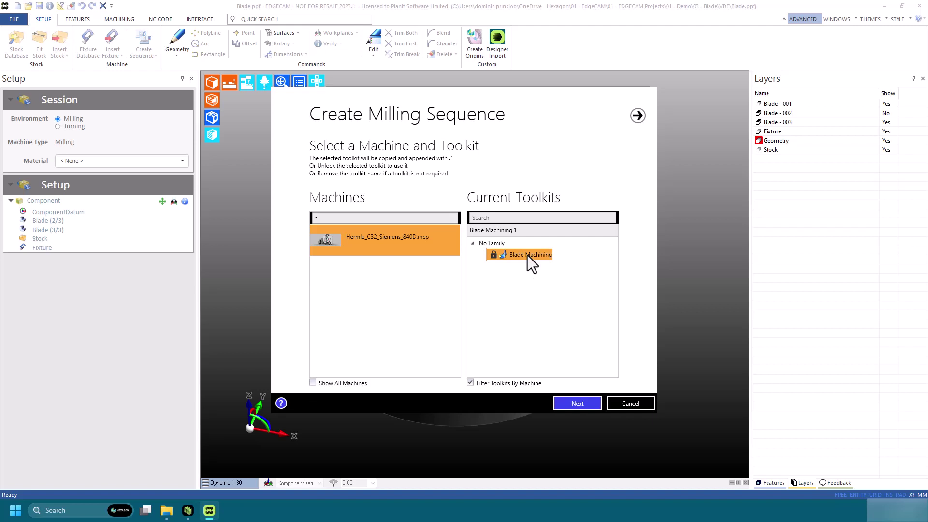
{"action": "left_click", "coordinate": [492, 256]}
{"action": "left_click", "coordinate": [575, 403]}
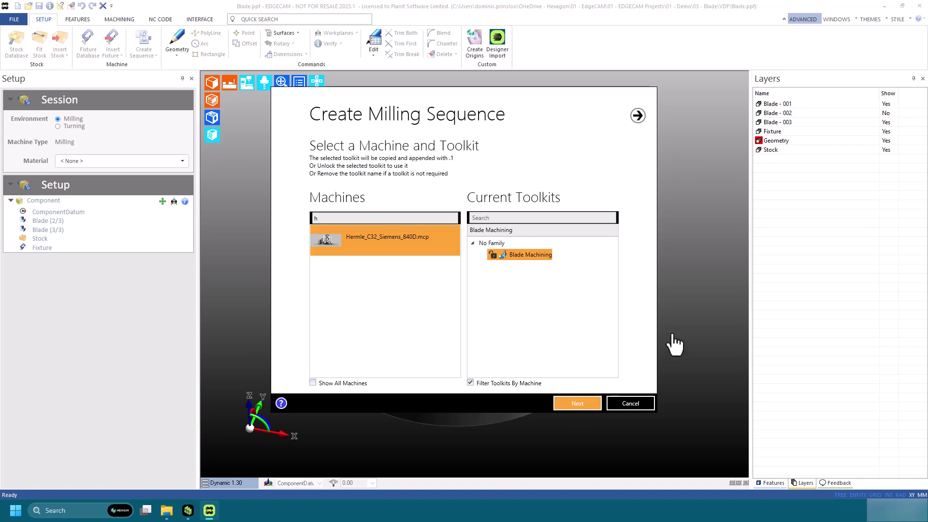
{"action": "left_click", "coordinate": [573, 404]}
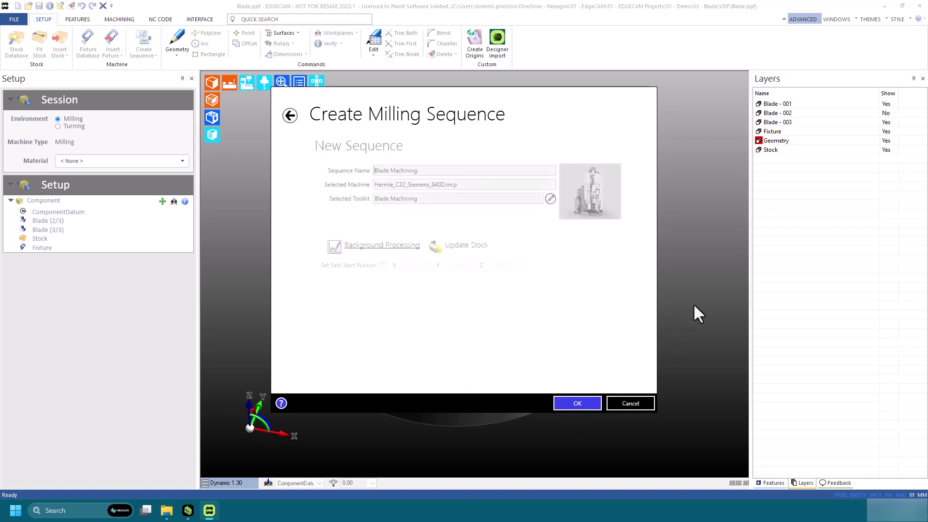
{"action": "left_click", "coordinate": [590, 406]}
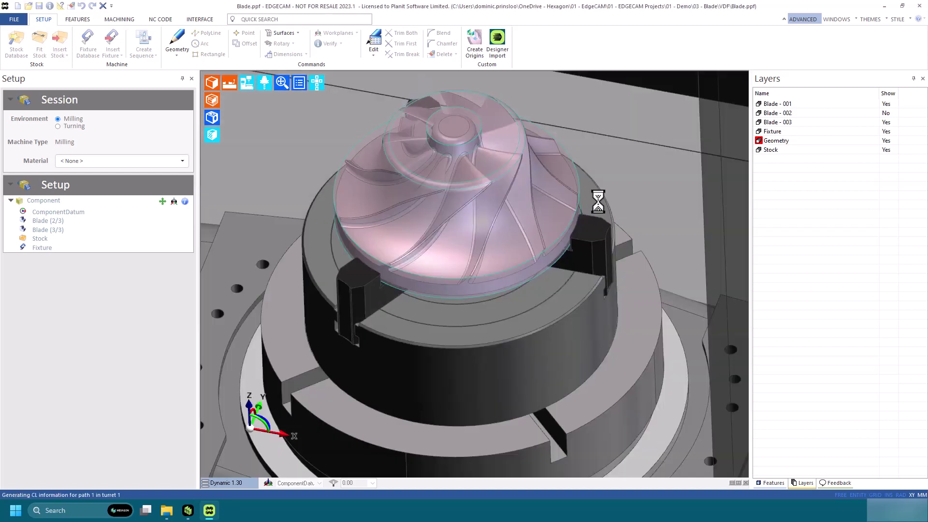
{"action": "scroll", "coordinate": [598, 203], "scroll_direction": "down", "scroll_amount": 3}
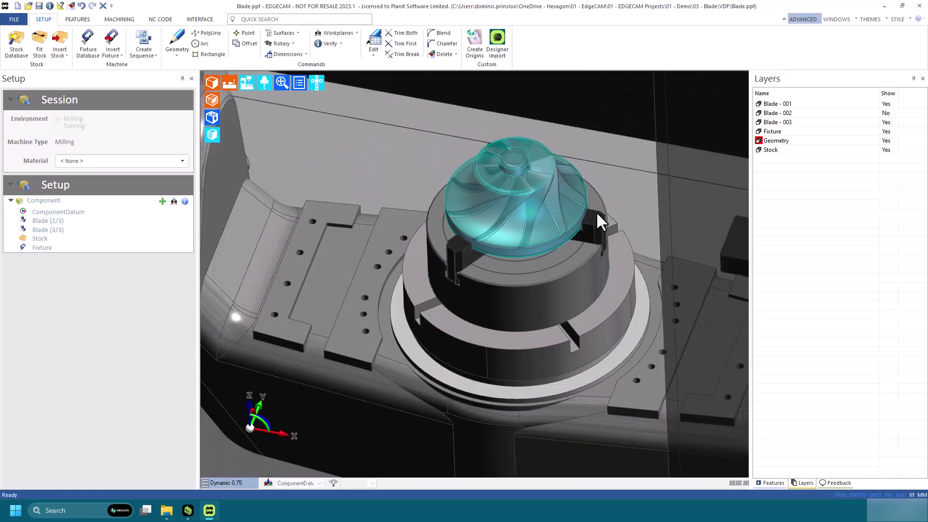
{"action": "scroll", "coordinate": [596, 227], "scroll_direction": "down", "scroll_amount": 2}
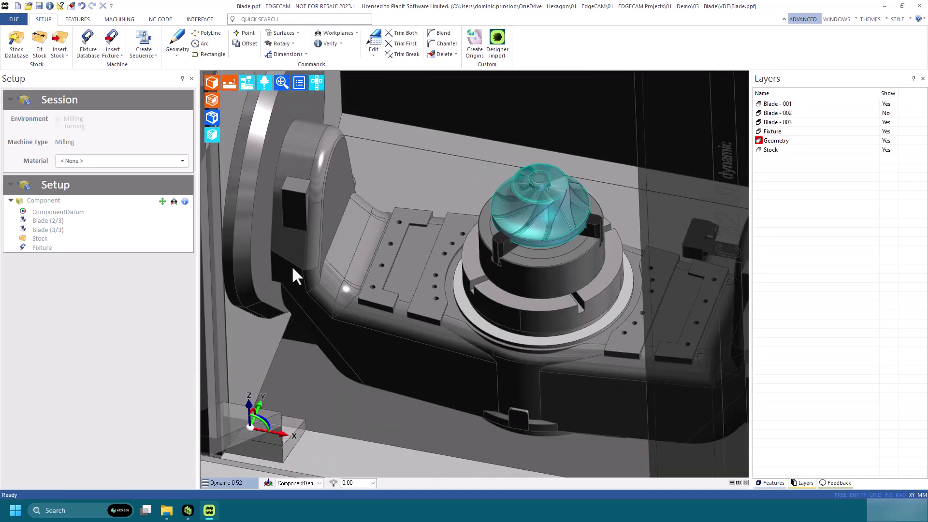
{"action": "scroll", "coordinate": [372, 249], "scroll_direction": "down", "scroll_amount": 4}
{"action": "middle_click_drag", "start_coordinate": [394, 182], "coordinate": [376, 238]}
{"action": "scroll", "coordinate": [440, 275], "scroll_direction": "up", "scroll_amount": 10}
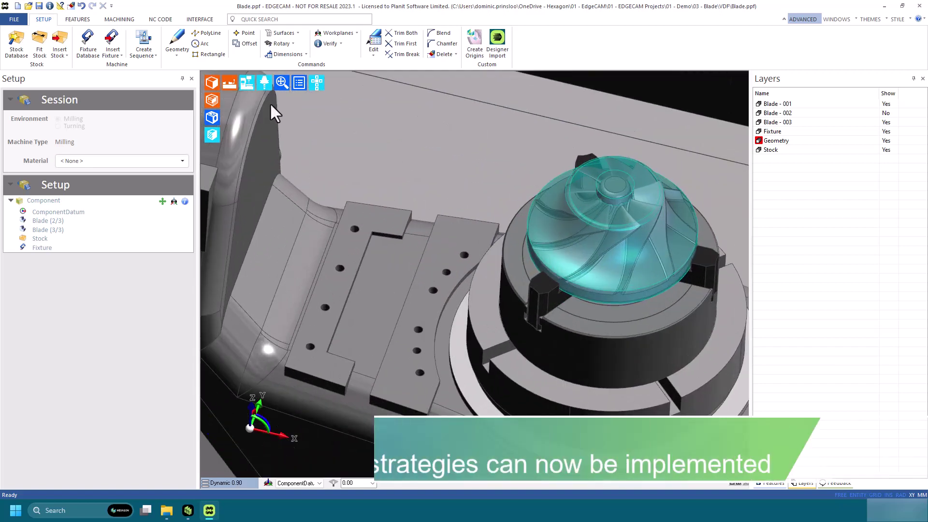
{"action": "left_click", "coordinate": [282, 83]}
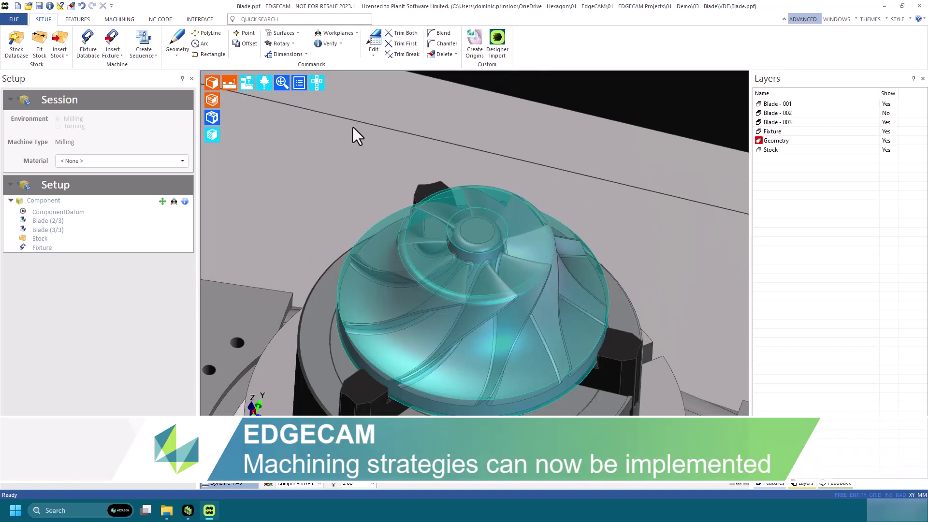
{"action": "scroll", "coordinate": [358, 140], "scroll_direction": "down", "scroll_amount": 3}
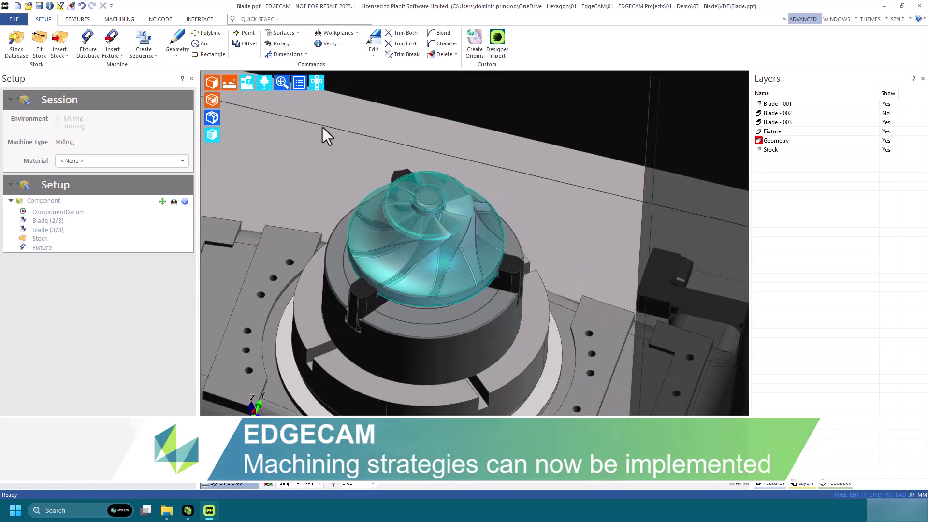
- Turn on the Axes display in Configure View
{"action": "left_click", "coordinate": [300, 82]}
{"action": "left_click", "coordinate": [529, 216]}
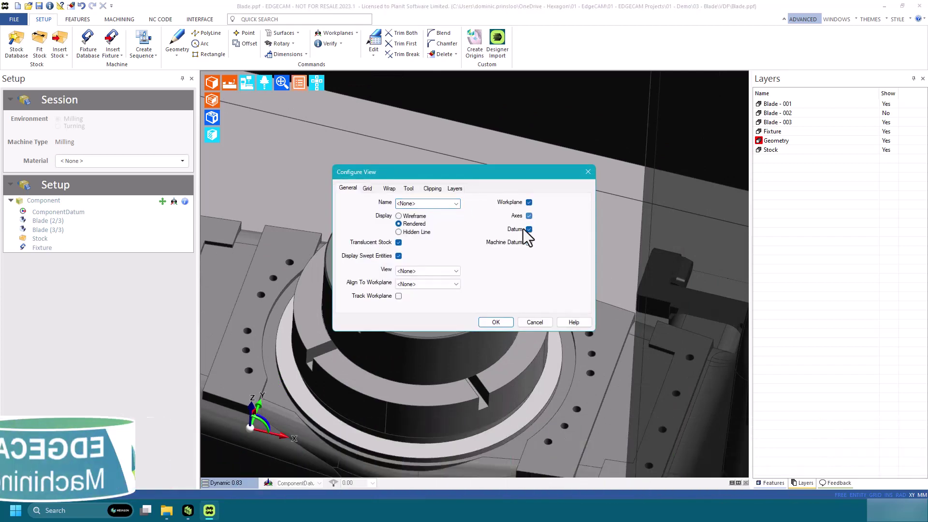
{"action": "left_click", "coordinate": [492, 322]}
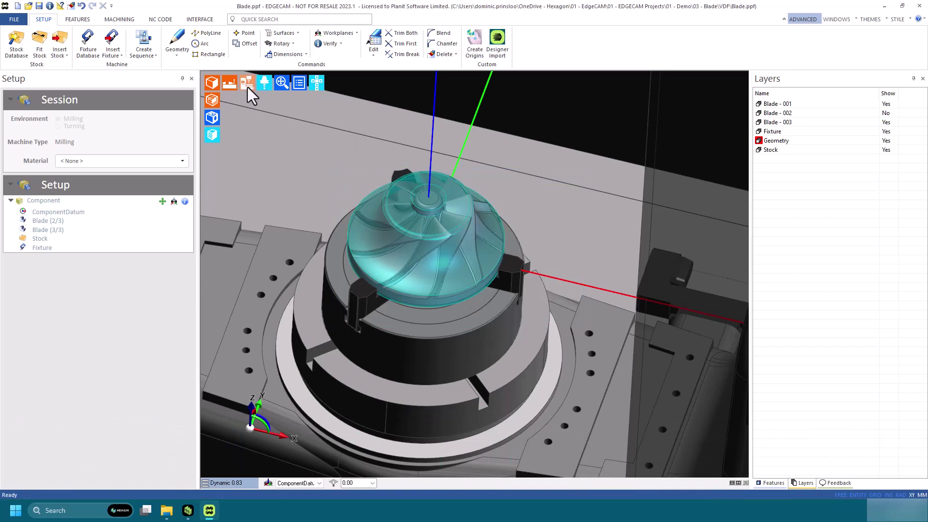
- Hide the machine and the Stock layer, zooming in on the bare impeller
{"action": "left_click", "coordinate": [261, 99]}
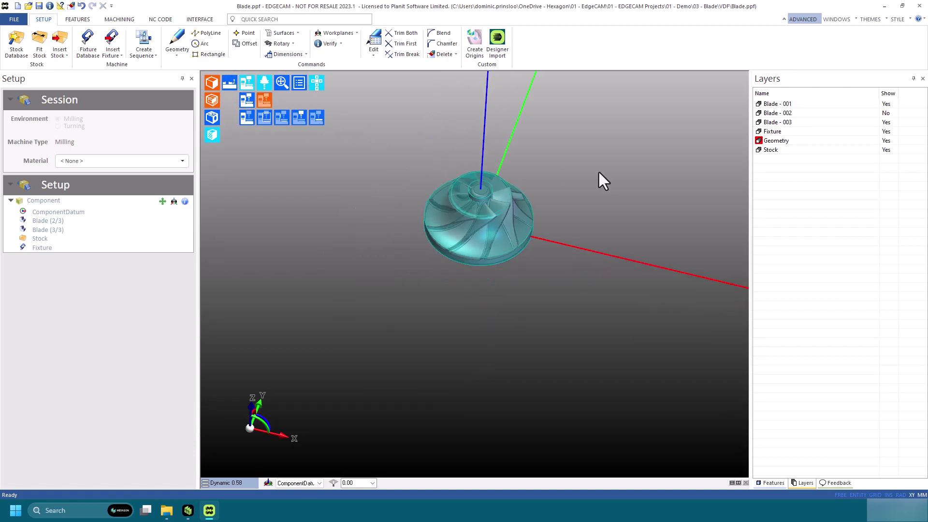
{"action": "left_click", "coordinate": [891, 150]}
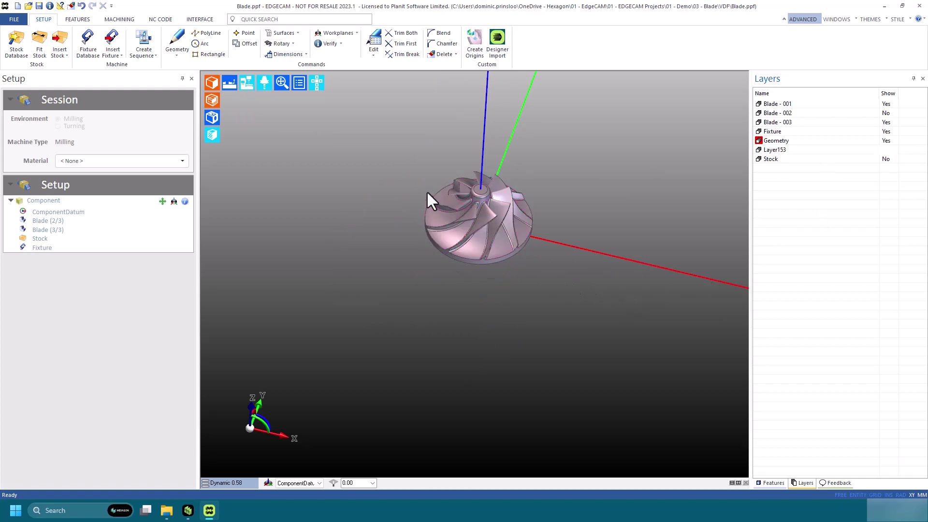
{"action": "scroll", "coordinate": [427, 193], "scroll_direction": "up", "scroll_amount": 4}
{"action": "scroll", "coordinate": [400, 165], "scroll_direction": "down", "scroll_amount": 2}
{"action": "scroll", "coordinate": [666, 144], "scroll_direction": "up", "scroll_amount": 3}
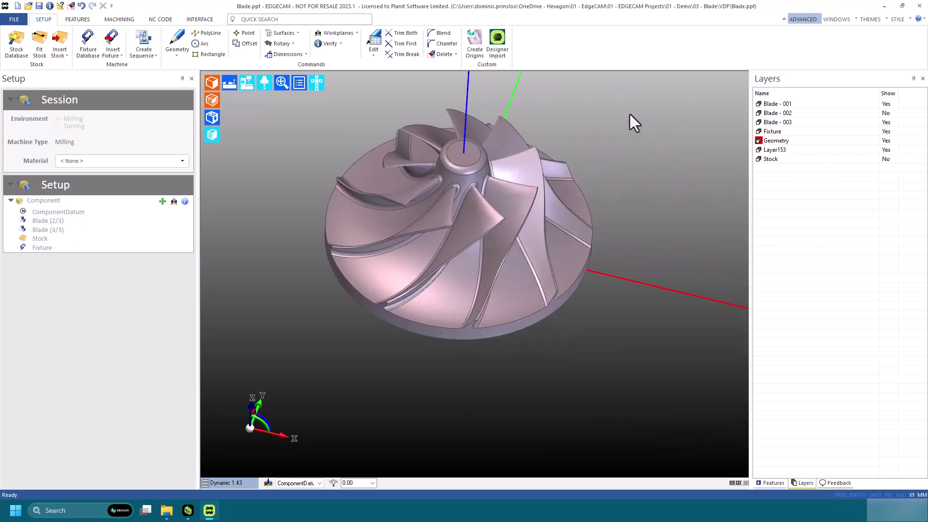
{"action": "scroll", "coordinate": [599, 104], "scroll_direction": "up", "scroll_amount": 3}
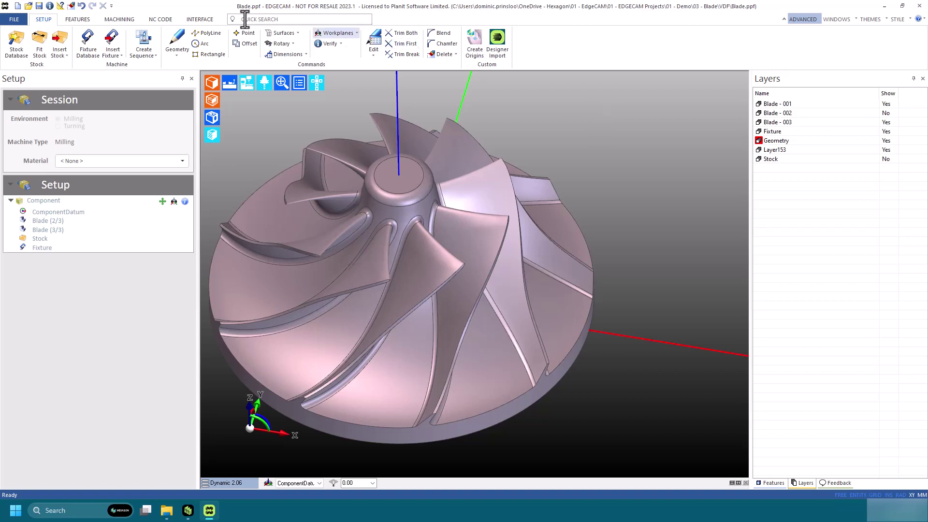
- Start a new face feature named LH Blade and give it a dark green colour
{"action": "left_click", "coordinate": [76, 20]}
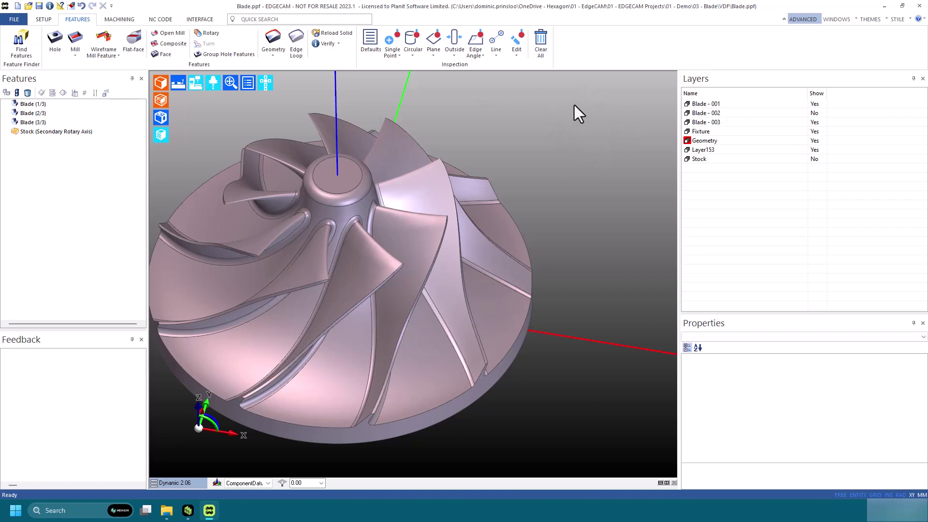
{"action": "left_click", "coordinate": [162, 54]}
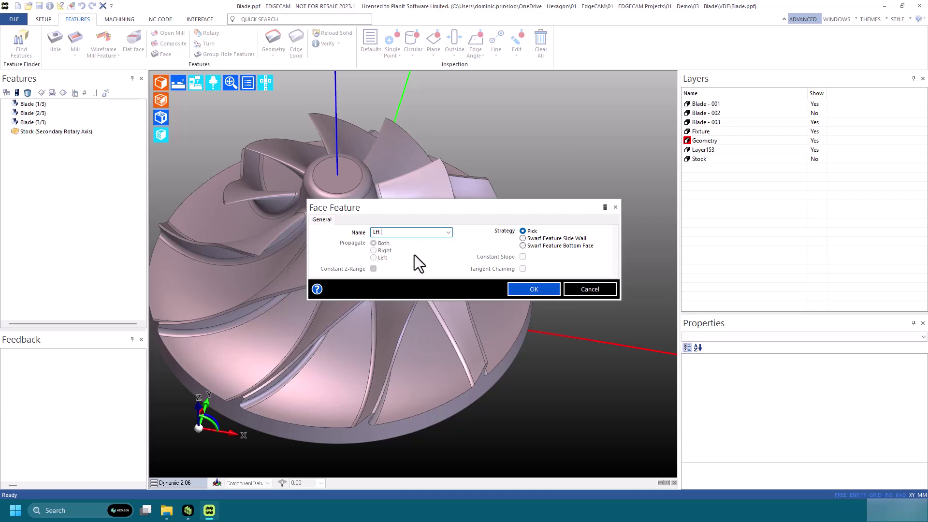
{"action": "type", "text": "LH Blade"}
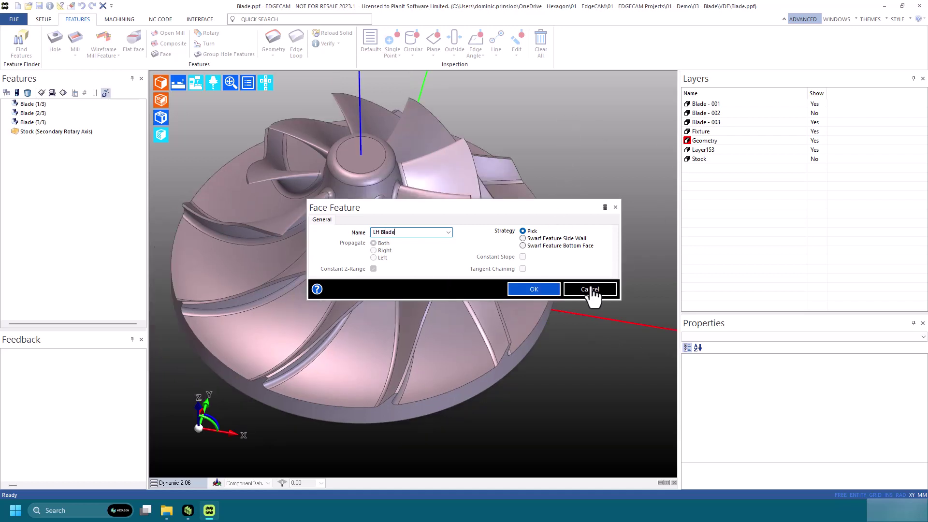
{"action": "left_click", "coordinate": [550, 290]}
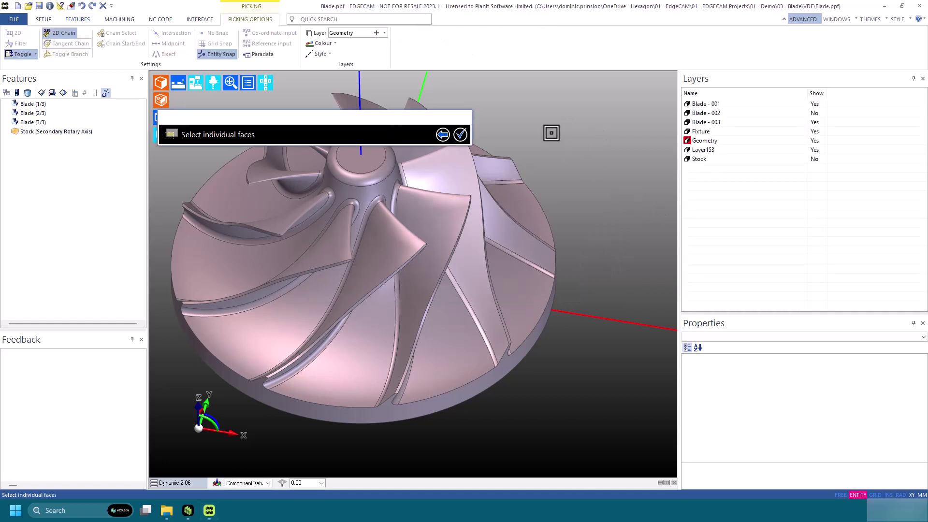
{"action": "left_click", "coordinate": [333, 44]}
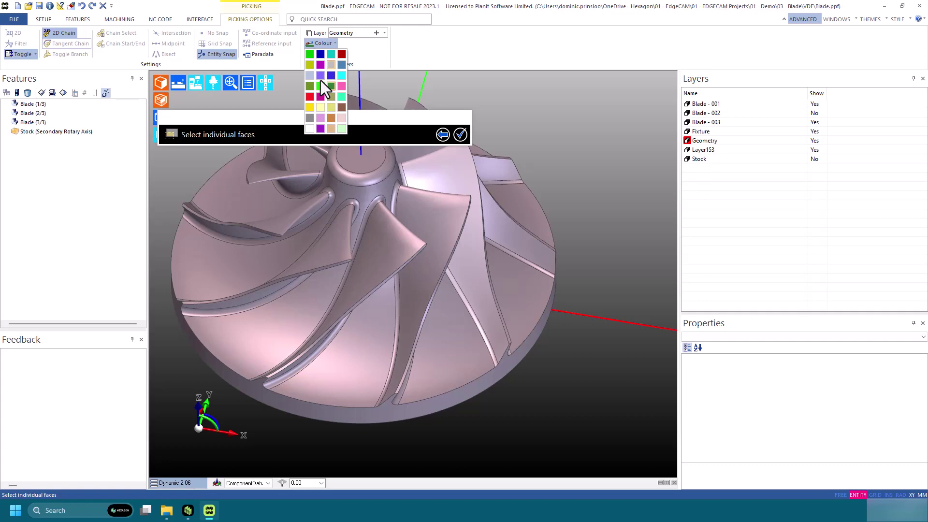
{"action": "left_click", "coordinate": [332, 86]}
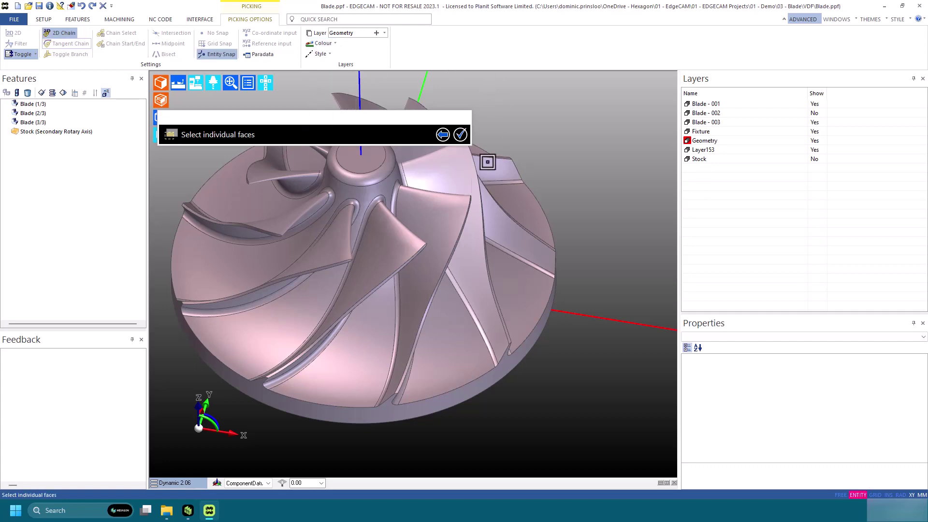
- Pick the blade face and its adjacent face to complete the LH Blade feature
{"action": "scroll", "coordinate": [442, 182], "scroll_direction": "up", "scroll_amount": 3}
{"action": "scroll", "coordinate": [443, 180], "scroll_direction": "down", "scroll_amount": 5}
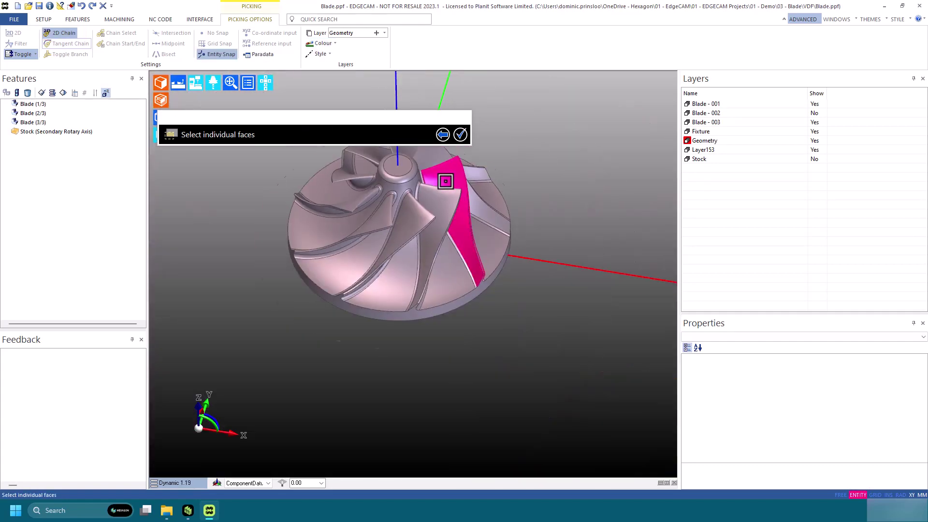
{"action": "scroll", "coordinate": [445, 182], "scroll_direction": "up", "scroll_amount": 5}
{"action": "left_click", "coordinate": [386, 177]}
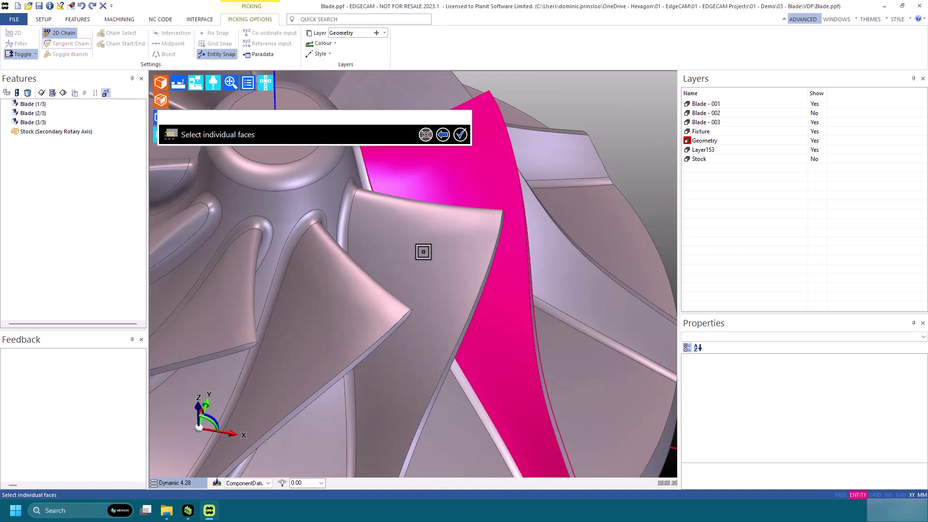
{"action": "left_click", "coordinate": [549, 295]}
{"action": "scroll", "coordinate": [628, 184], "scroll_direction": "down", "scroll_amount": 5}
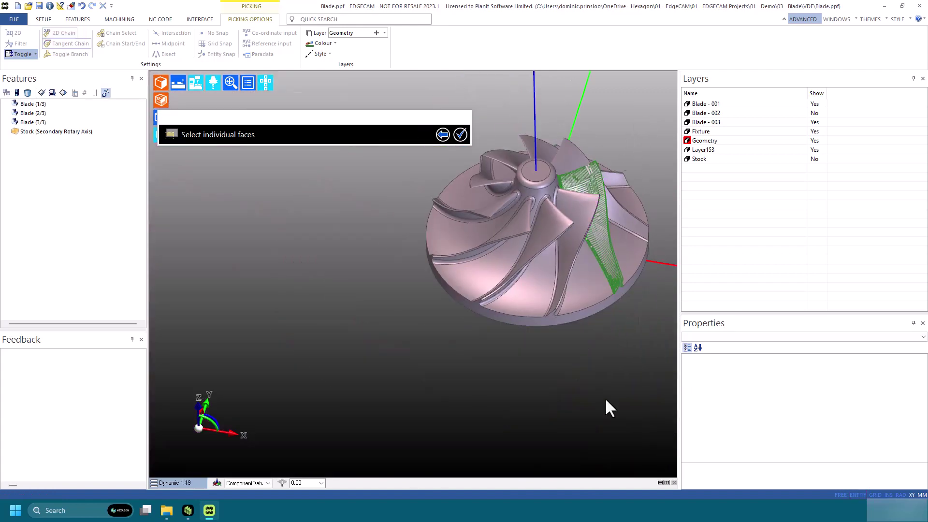
{"action": "key", "text": "Return"}
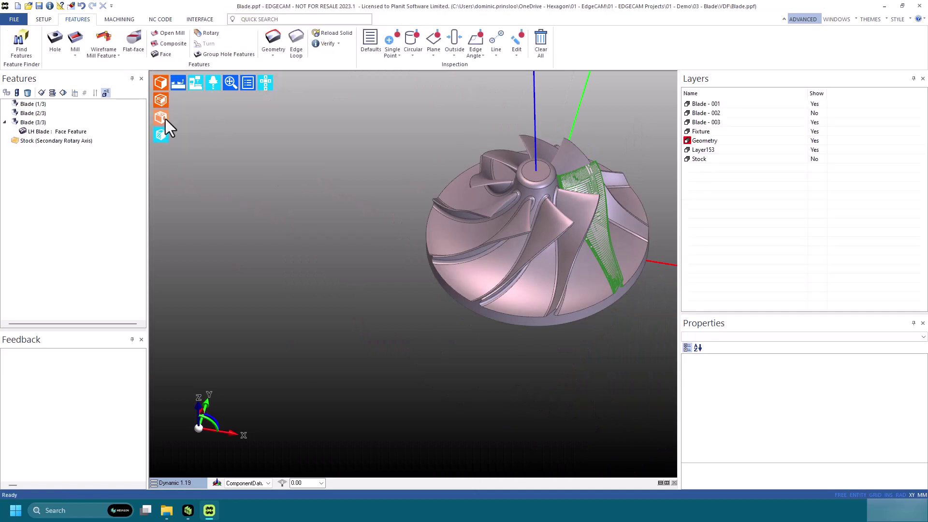
- Fit the impeller in view and start an RH Blade face feature with its own colour
{"action": "left_click", "coordinate": [166, 119]}
{"action": "scroll", "coordinate": [483, 159], "scroll_direction": "up", "scroll_amount": 4}
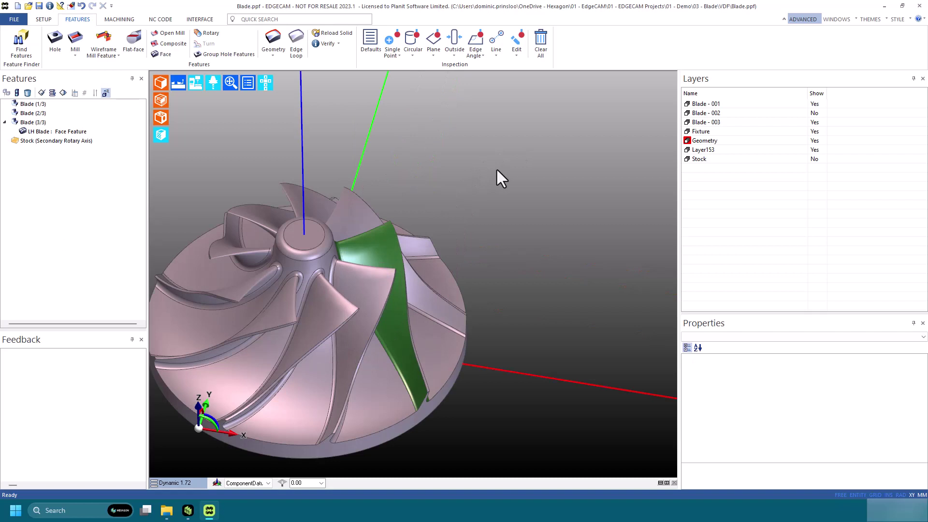
{"action": "left_click", "coordinate": [162, 53]}
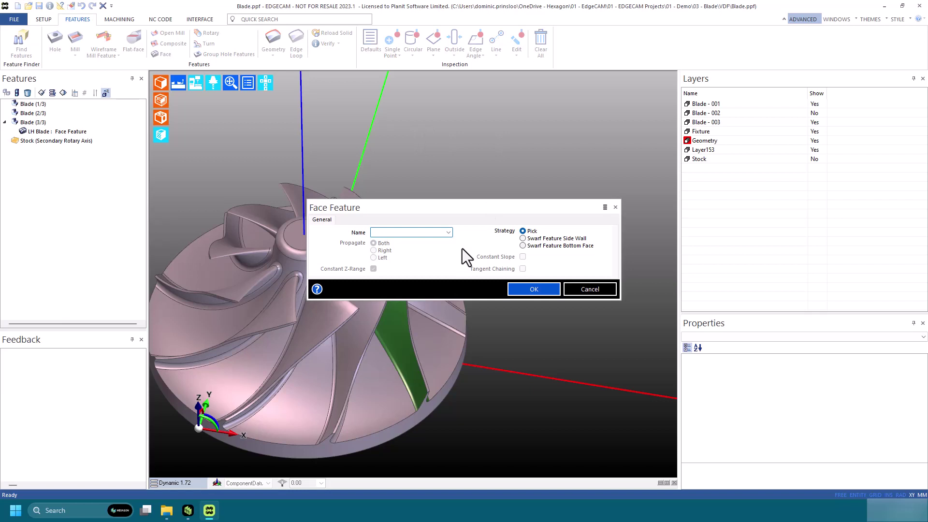
{"action": "type", "text": "RH Blade"}
{"action": "left_click", "coordinate": [546, 290]}
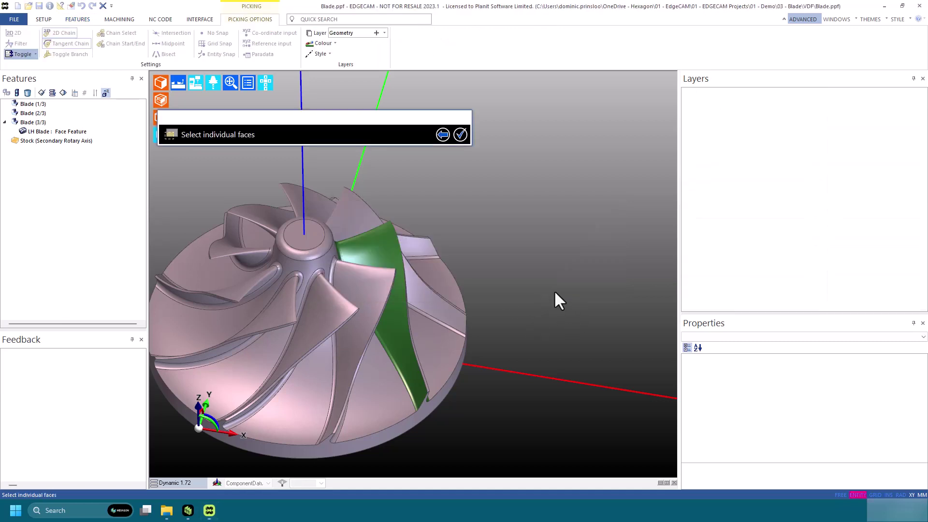
{"action": "left_click", "coordinate": [333, 44]}
{"action": "left_click", "coordinate": [321, 89]}
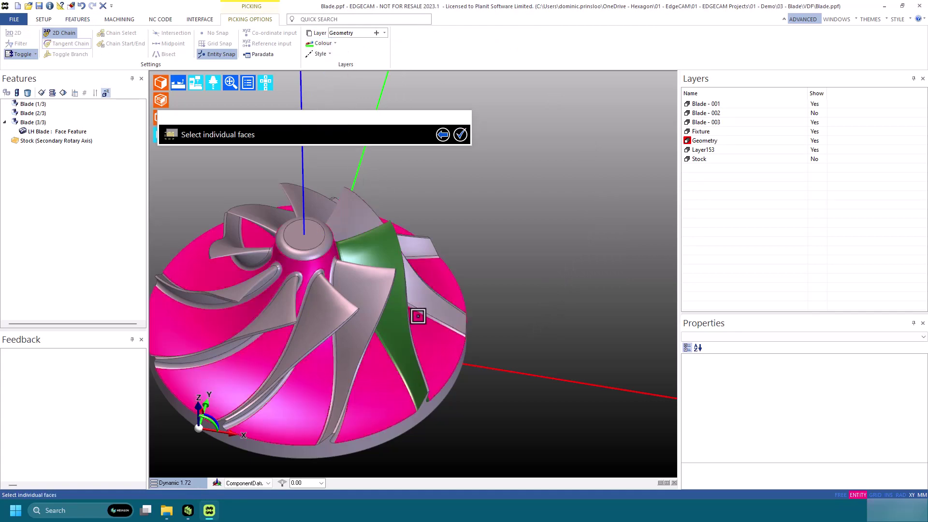
- Select the blade's right-hand side face to complete the RH Blade feature
{"action": "scroll", "coordinate": [426, 311], "scroll_direction": "up", "scroll_amount": 8}
{"action": "left_click", "coordinate": [435, 307]}
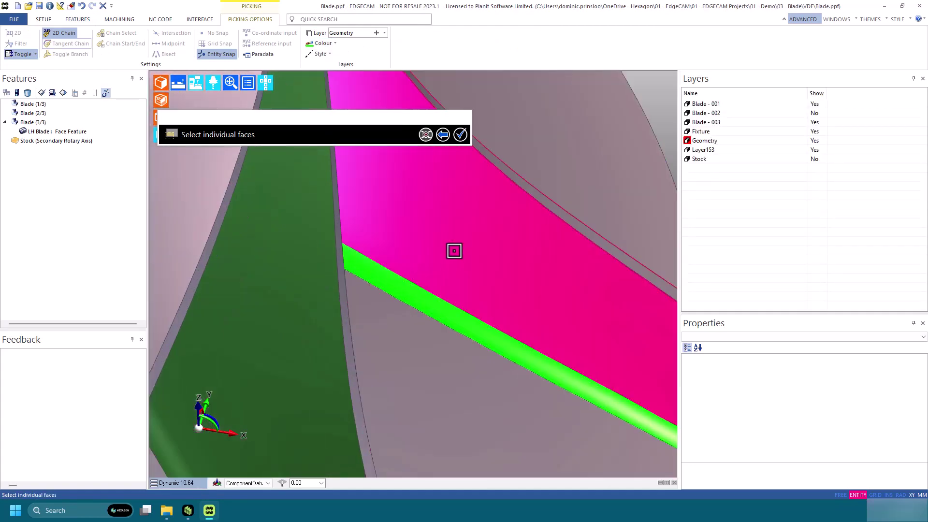
{"action": "scroll", "coordinate": [436, 271], "scroll_direction": "down", "scroll_amount": 6}
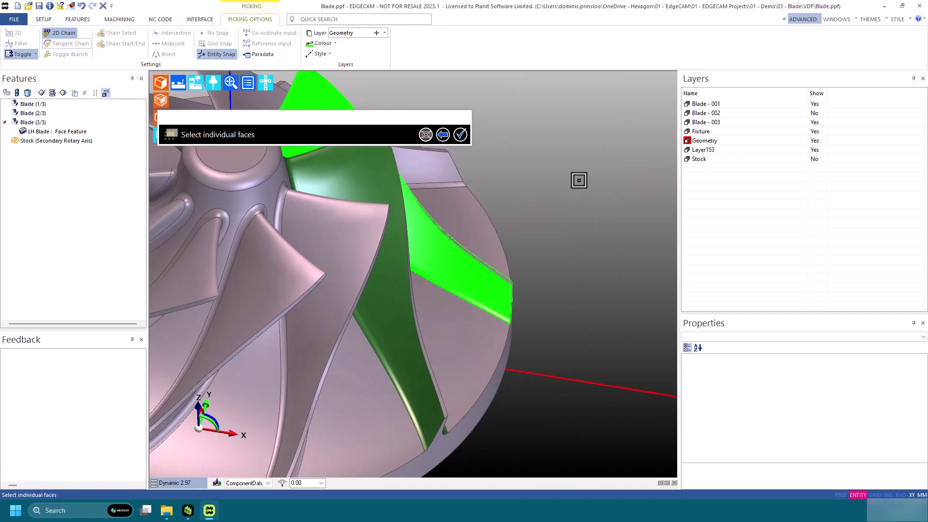
{"action": "right_click", "coordinate": [588, 204]}
{"action": "scroll", "coordinate": [588, 204], "scroll_direction": "down", "scroll_amount": 2}
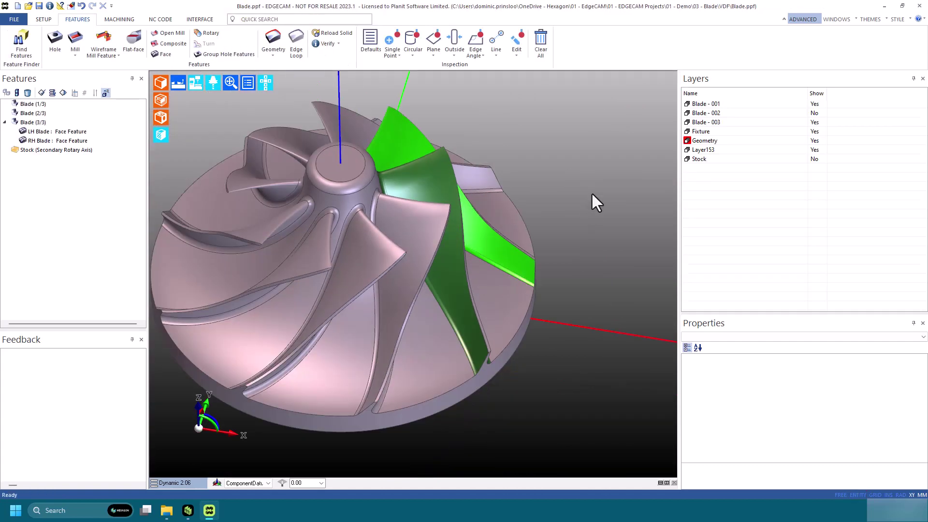
- Create a Hub face feature in pink from the floor faces between the blades
{"action": "left_click", "coordinate": [161, 55]}
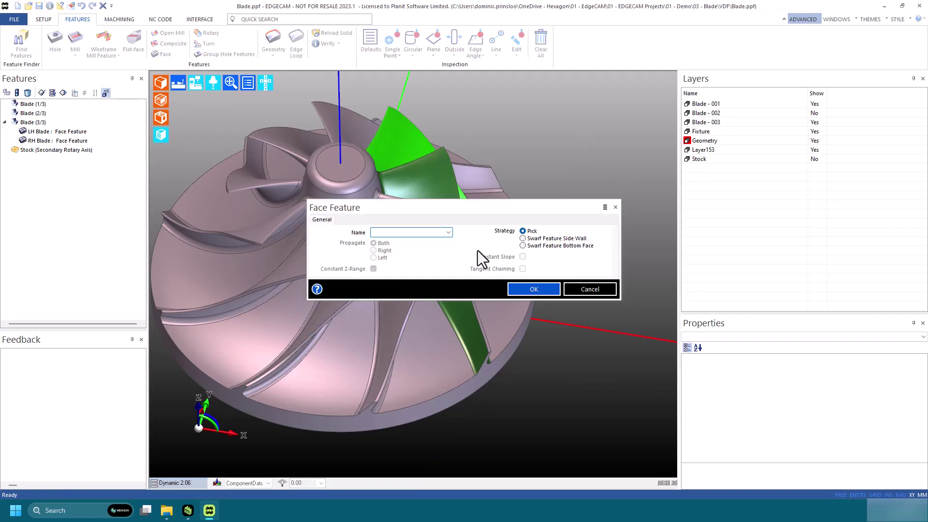
{"action": "type", "text": "Hub"}
{"action": "left_click", "coordinate": [521, 291]}
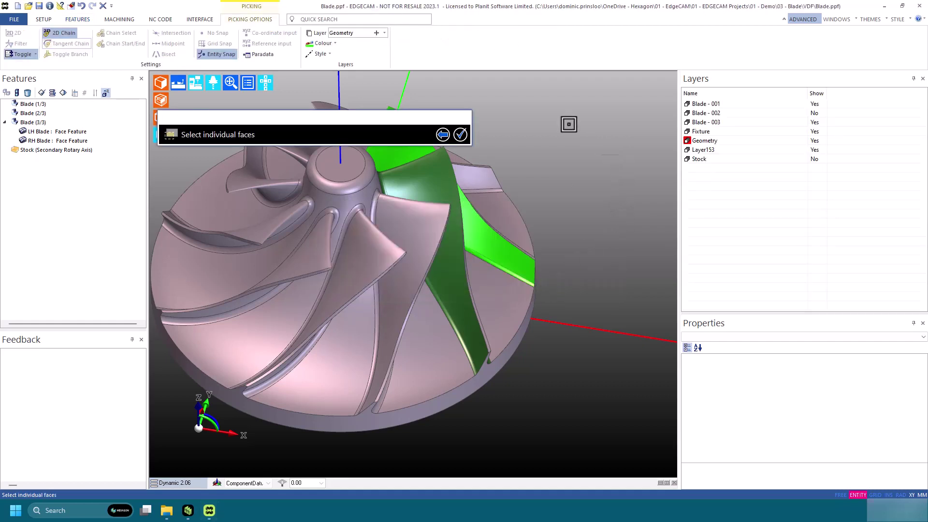
{"action": "left_click", "coordinate": [323, 44]}
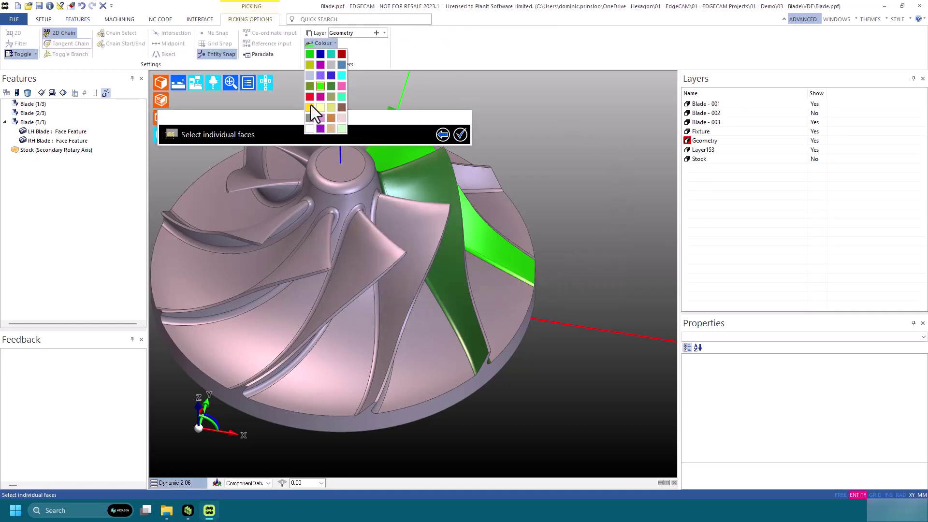
{"action": "left_click", "coordinate": [342, 86]}
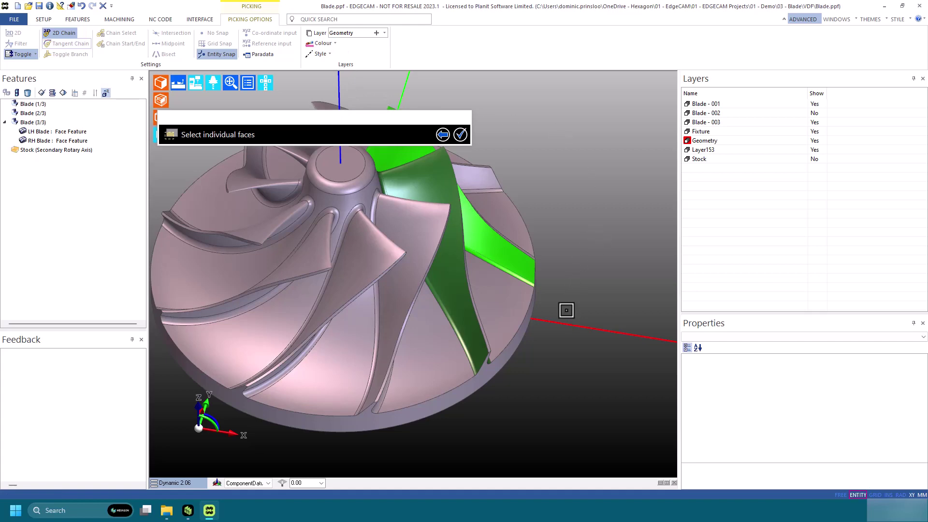
{"action": "left_click", "coordinate": [510, 298]}
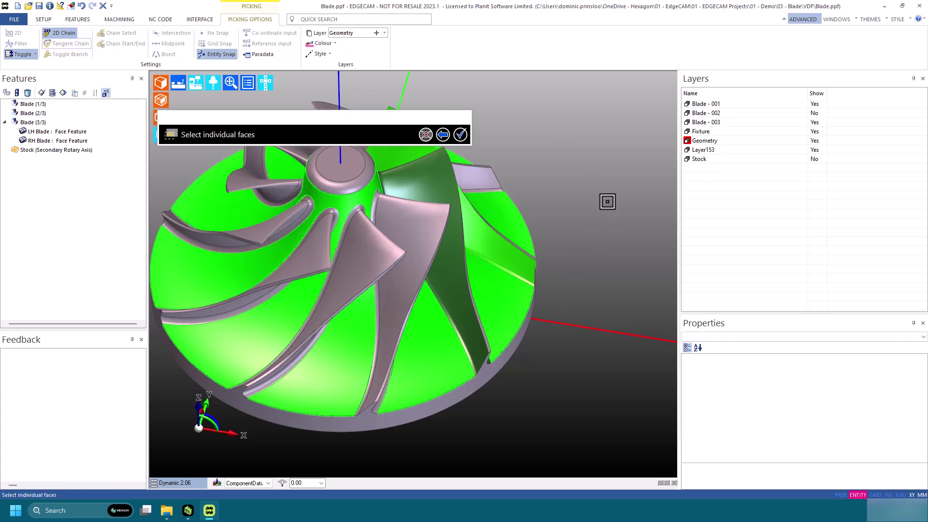
{"action": "right_click", "coordinate": [607, 201]}
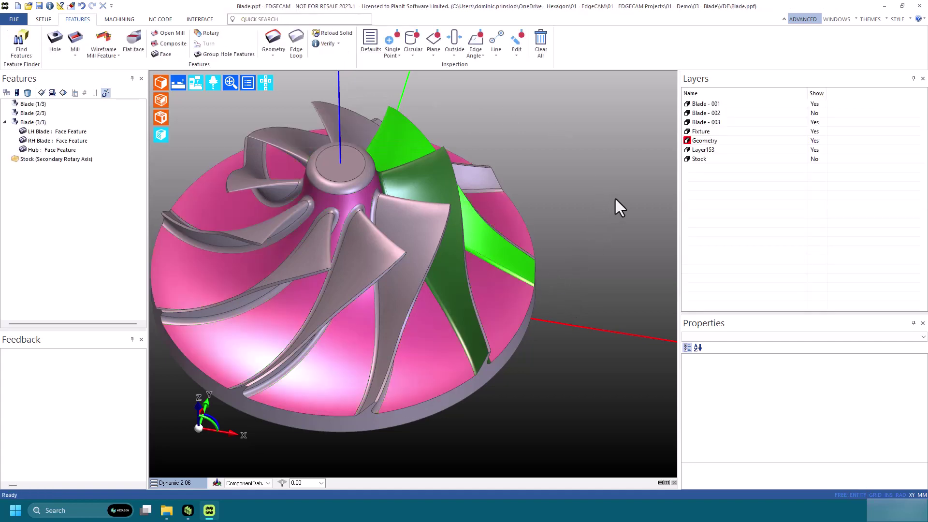
- Create a yellow face feature named Shroud from the blade's thin outer edge face
{"action": "left_click", "coordinate": [162, 54]}
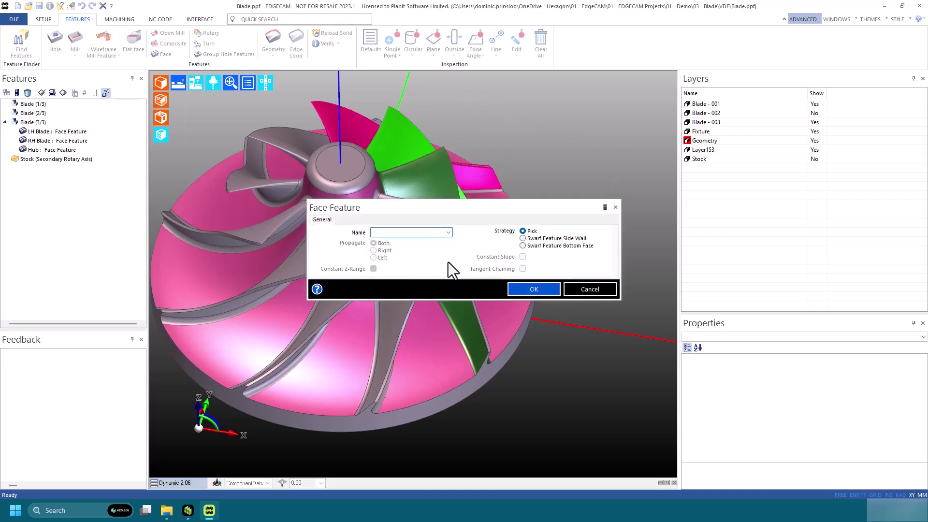
{"action": "type", "text": "Shroud"}
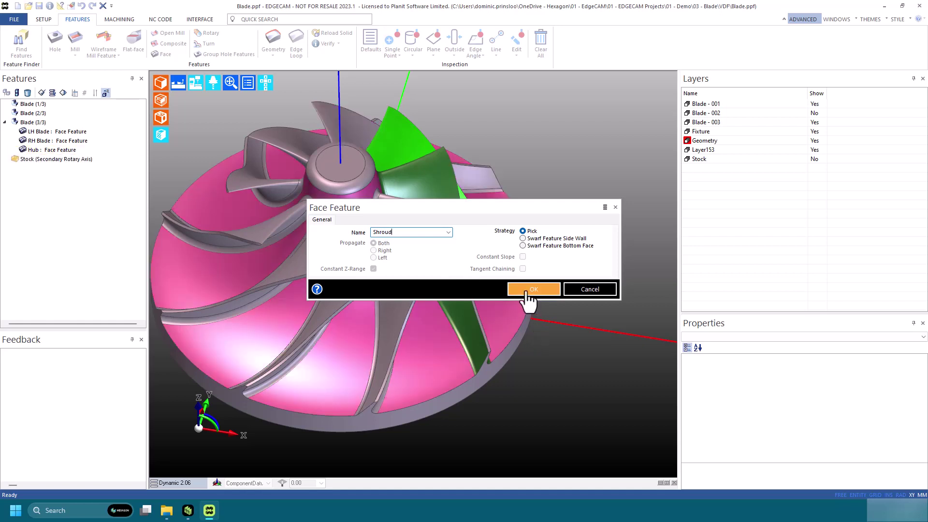
{"action": "left_click", "coordinate": [531, 290]}
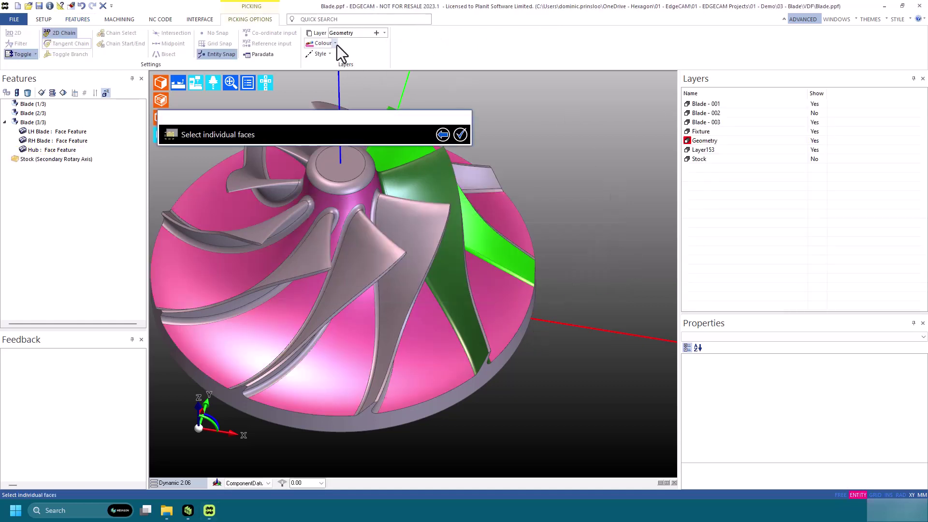
{"action": "left_click", "coordinate": [337, 44]}
{"action": "left_click", "coordinate": [310, 107]}
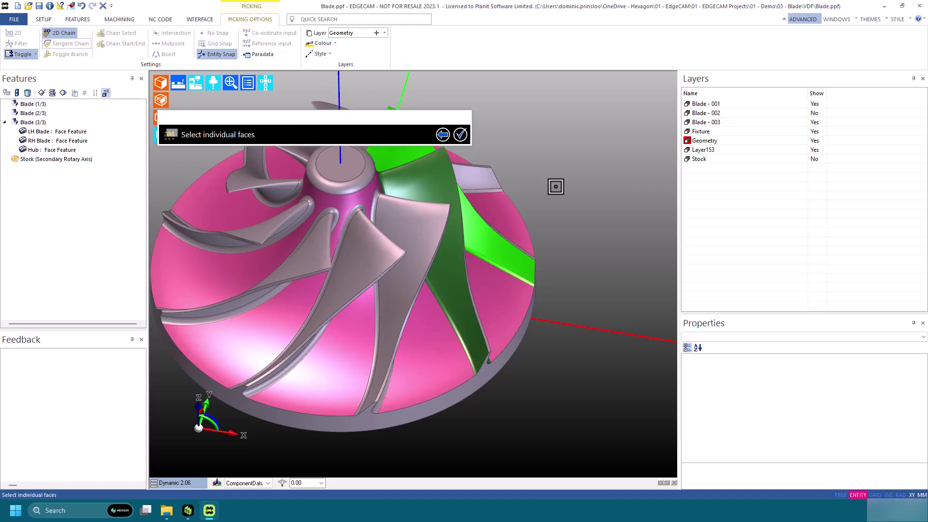
{"action": "scroll", "coordinate": [483, 290], "scroll_direction": "up", "scroll_amount": 5}
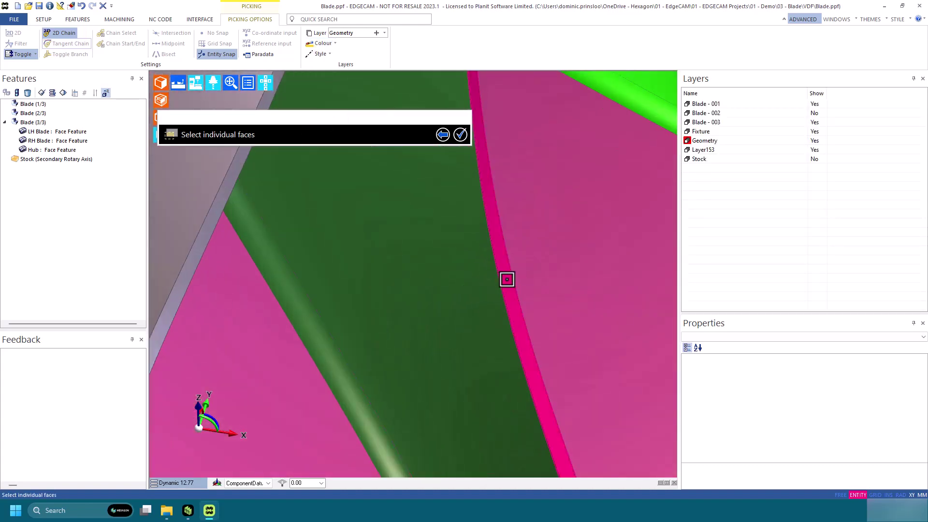
{"action": "left_click", "coordinate": [503, 276]}
{"action": "scroll", "coordinate": [452, 281], "scroll_direction": "down", "scroll_amount": 5}
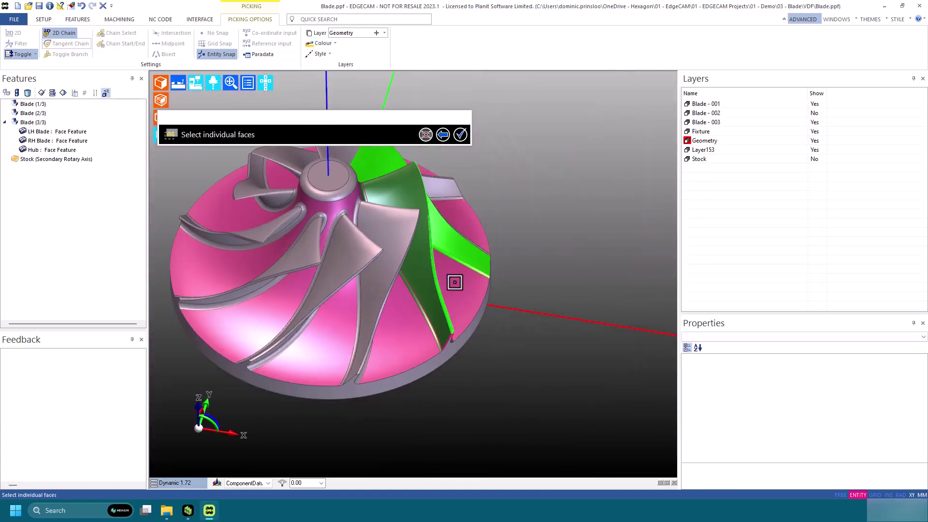
{"action": "right_click", "coordinate": [586, 195]}
{"action": "scroll", "coordinate": [585, 195], "scroll_direction": "down", "scroll_amount": 3}
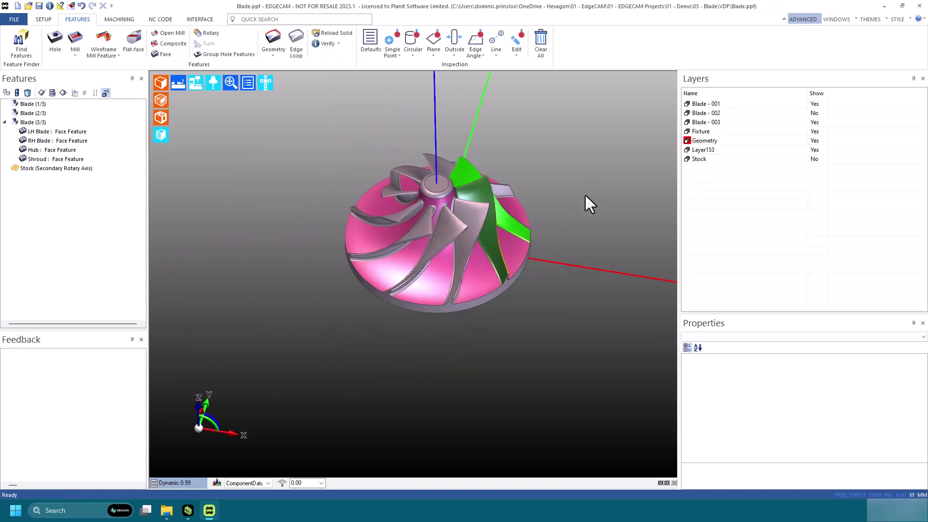
{"action": "scroll", "coordinate": [376, 122], "scroll_direction": "up", "scroll_amount": 3}
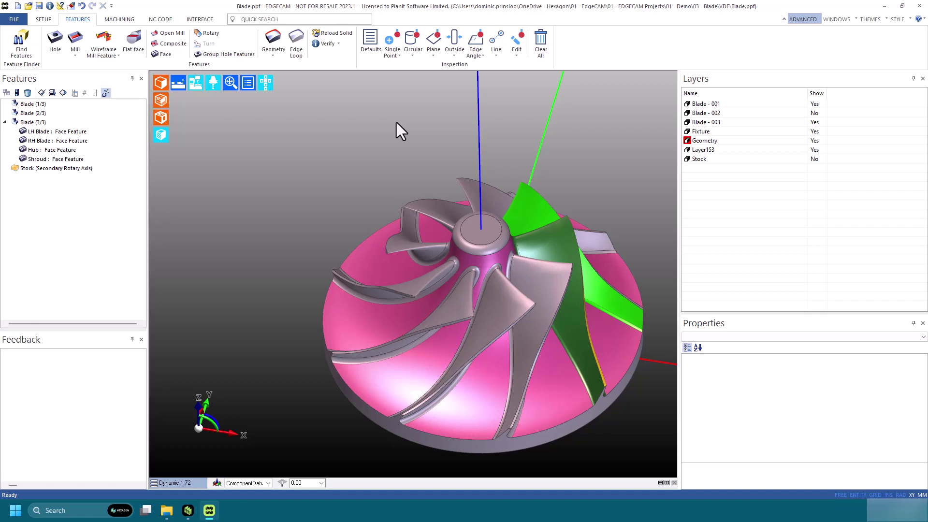
- Select the 10mm - 3440L 3Degrees Taper Ballnose from the taper-filtered tool list
{"action": "left_click", "coordinate": [110, 18]}
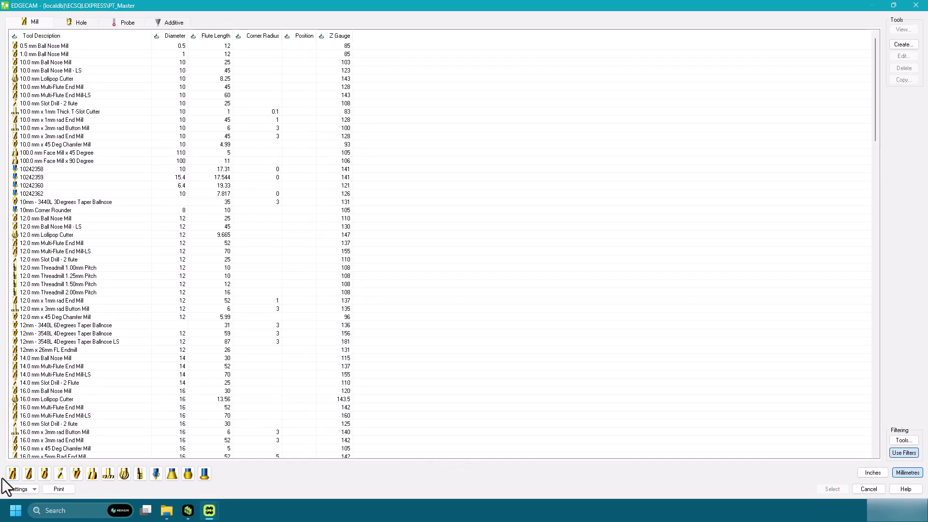
{"action": "left_click", "coordinate": [78, 476]}
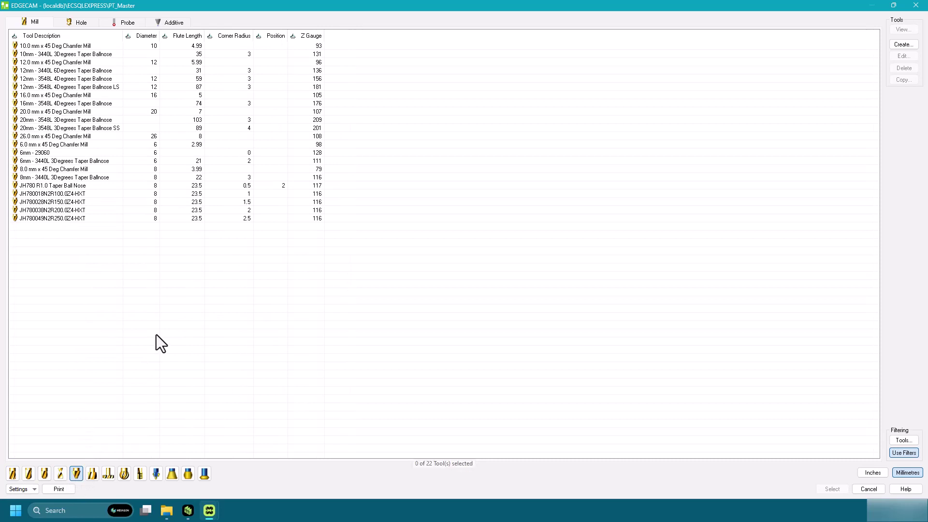
{"action": "left_click", "coordinate": [66, 55]}
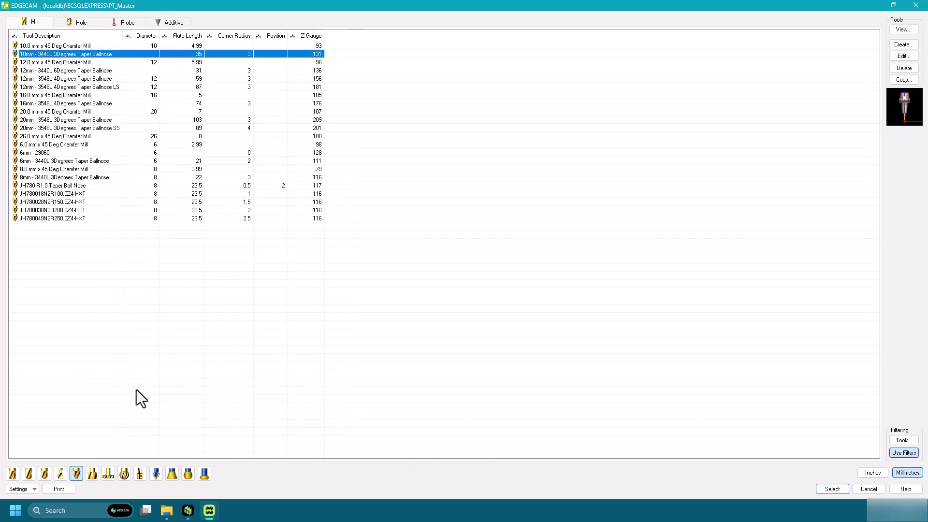
{"action": "left_click", "coordinate": [837, 491]}
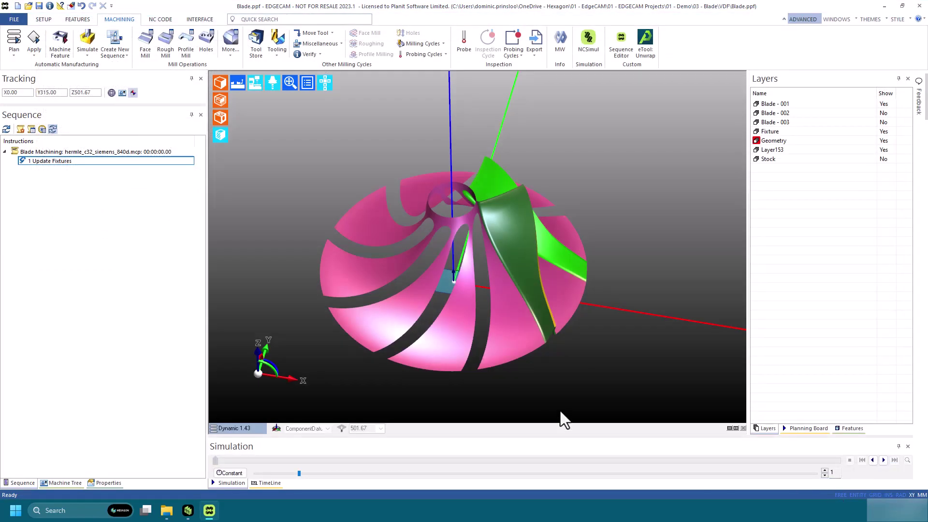
- Place the cutter in position 1 with a dark blue display colour
{"action": "left_click", "coordinate": [446, 218]}
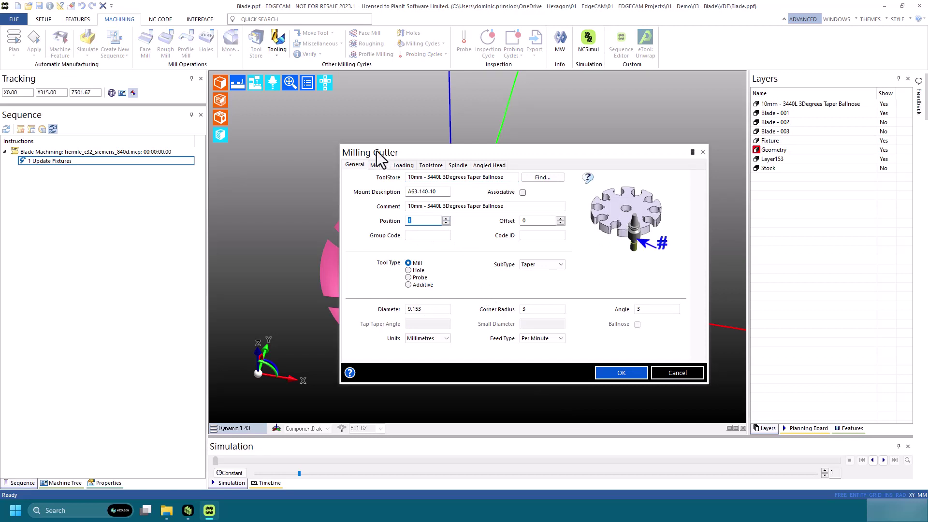
{"action": "left_click", "coordinate": [379, 165]}
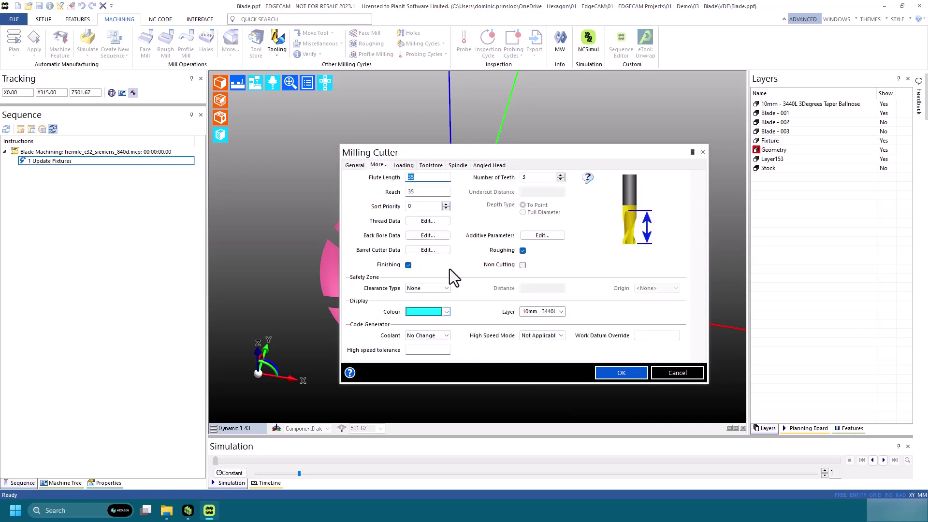
{"action": "left_click", "coordinate": [449, 313]}
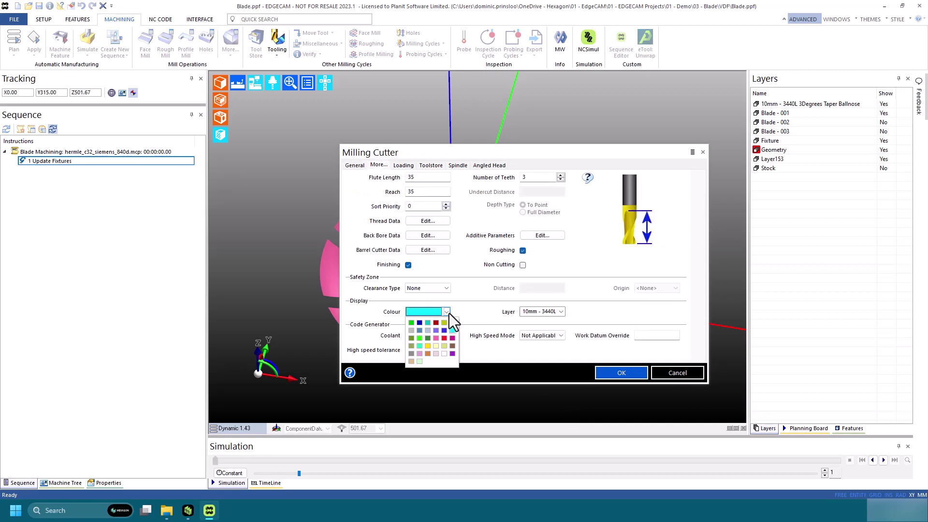
{"action": "left_click", "coordinate": [420, 323]}
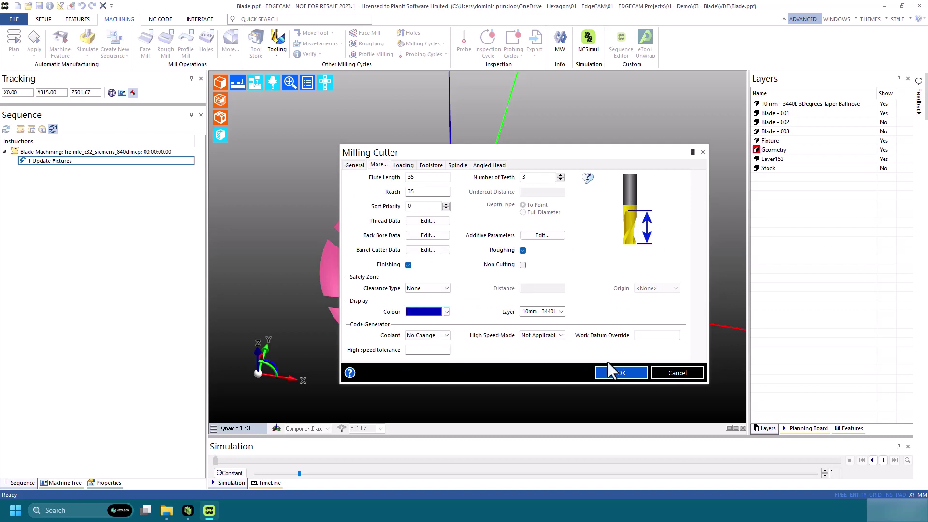
{"action": "left_click", "coordinate": [619, 372]}
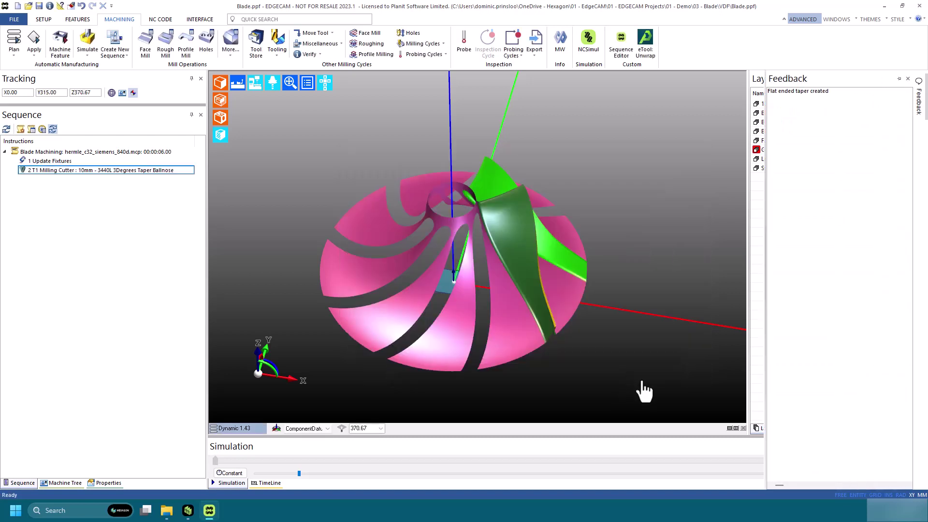
- Add an index move to the Top plane
{"action": "left_click", "coordinate": [320, 43]}
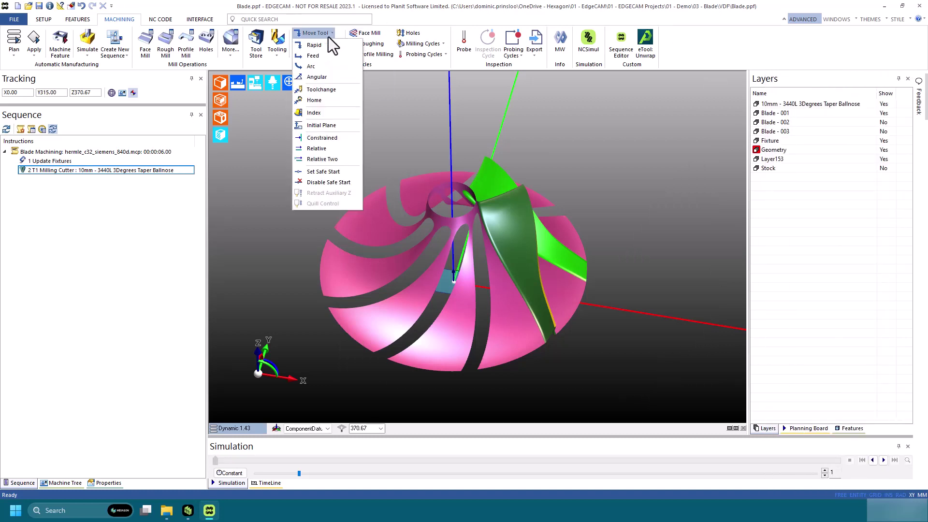
{"action": "left_click", "coordinate": [321, 114]}
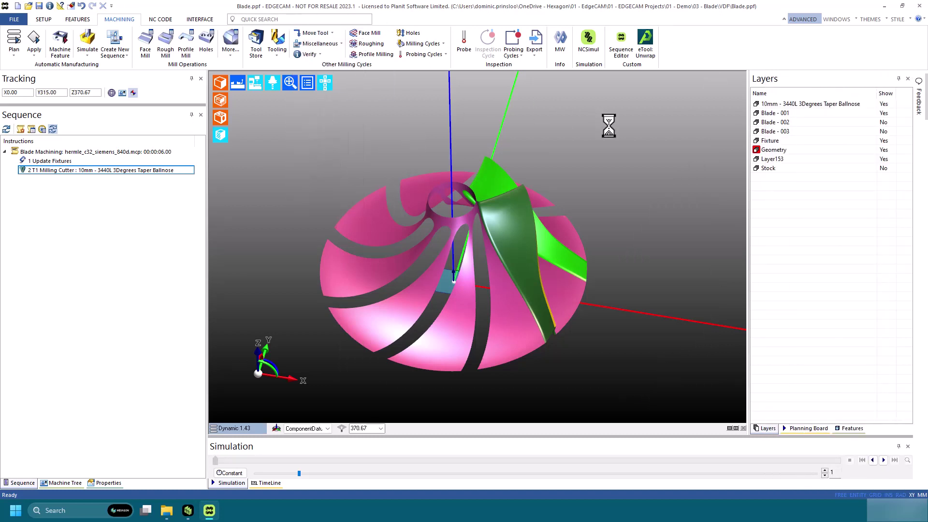
{"action": "left_click", "coordinate": [460, 210]}
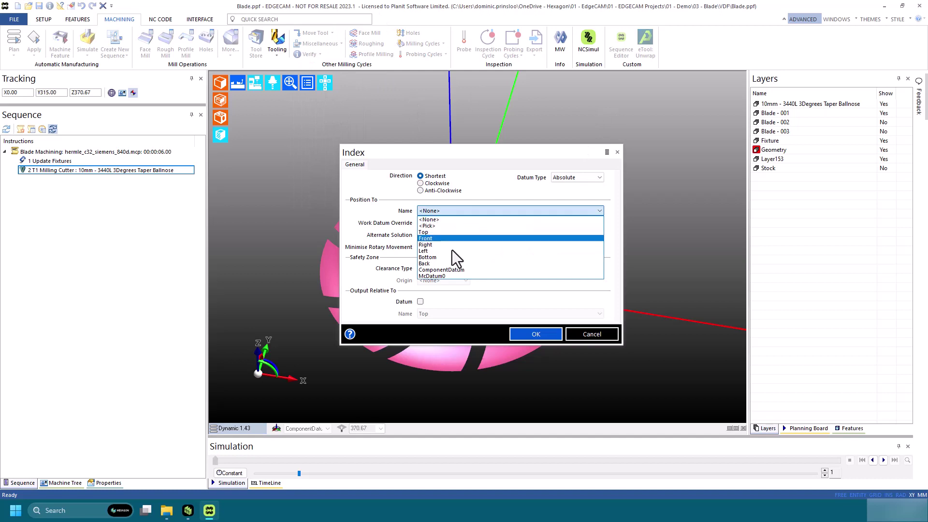
{"action": "left_click", "coordinate": [425, 232]}
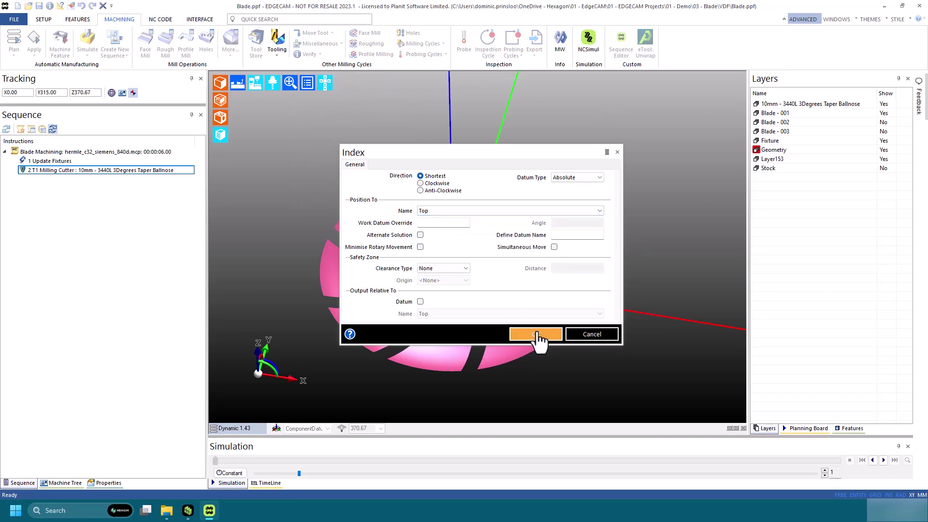
{"action": "left_click", "coordinate": [536, 334]}
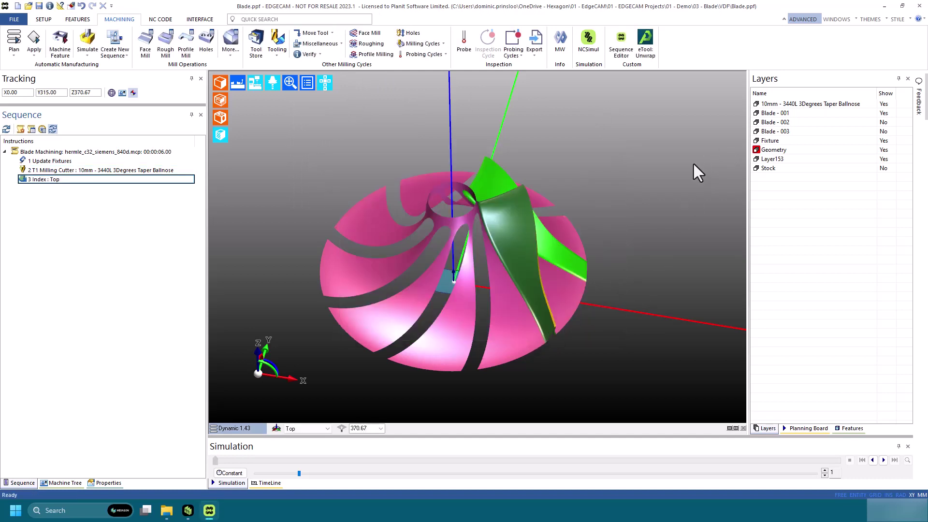
- Add a rapid move to X0 Y0 Z200
{"action": "left_click", "coordinate": [316, 34]}
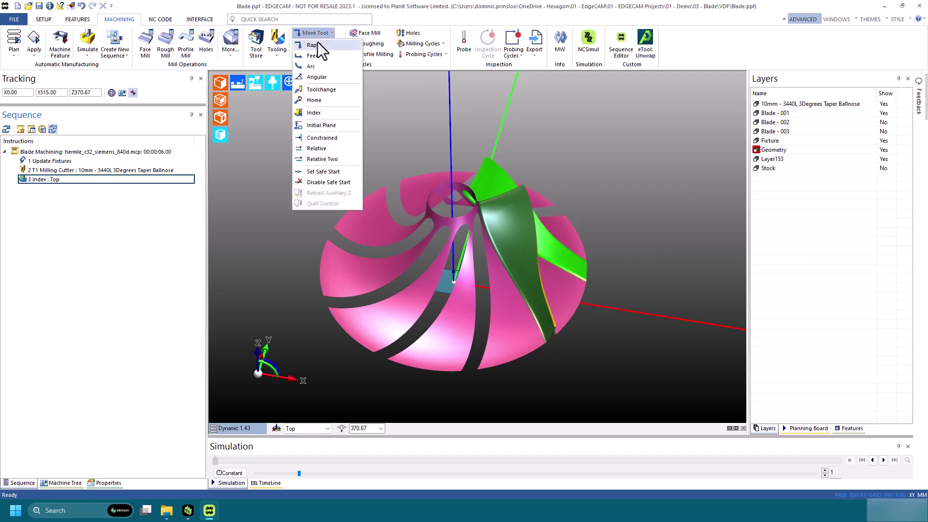
{"action": "left_click", "coordinate": [317, 44]}
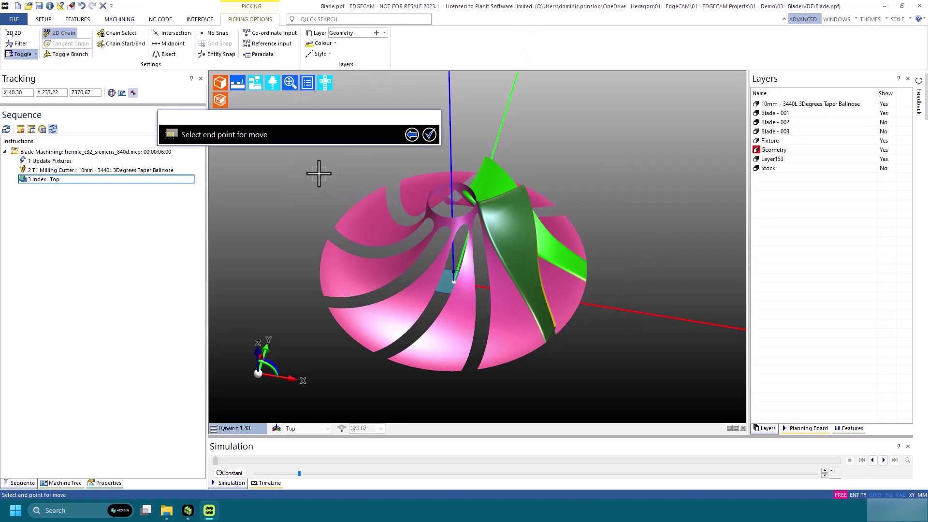
{"action": "type", "text": "X0y0"}
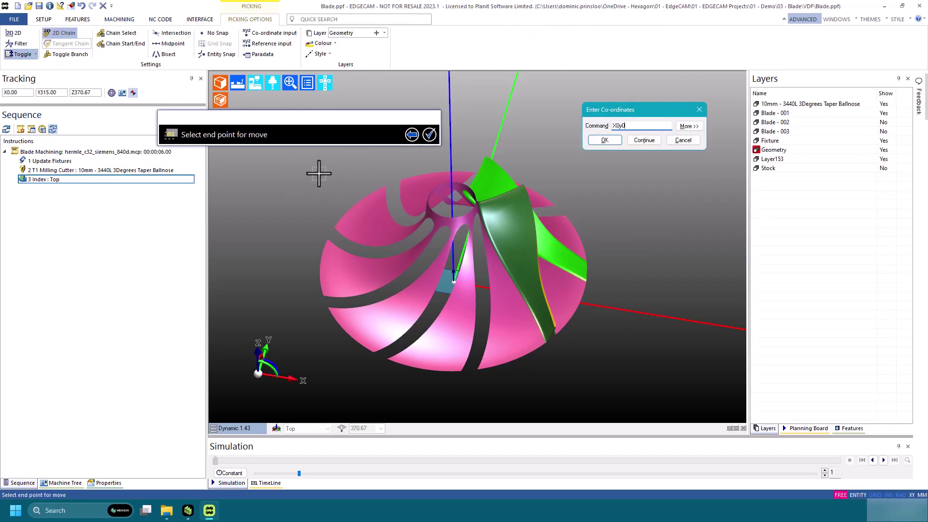
{"action": "type", "text": "z200"}
{"action": "key", "text": "Return"}
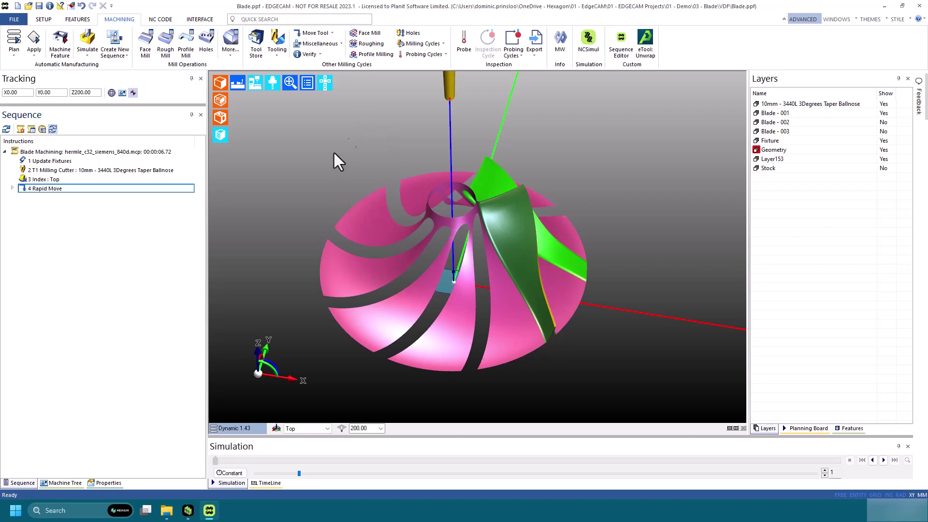
- Start an Advanced Five Axis cycle with feed, plunge and retract 9000 and speed 12000
{"action": "left_click", "coordinate": [433, 44]}
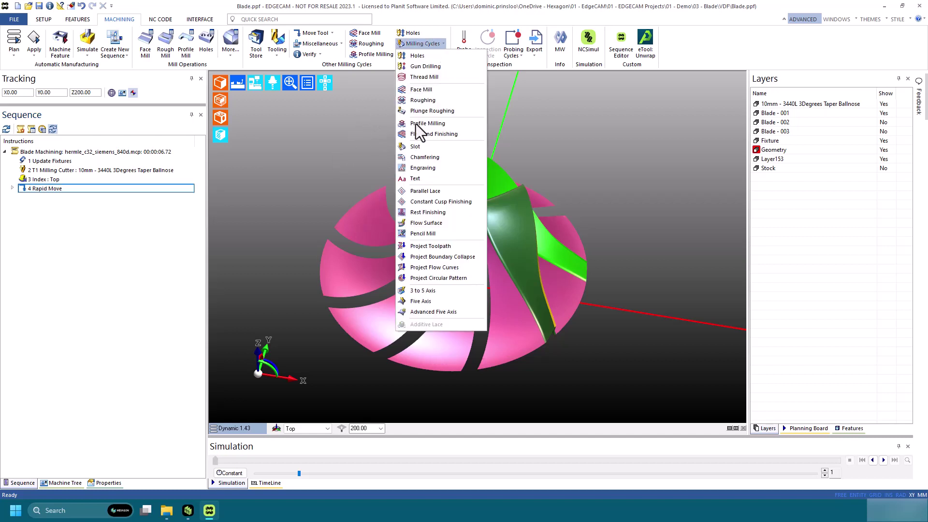
{"action": "left_click", "coordinate": [422, 313]}
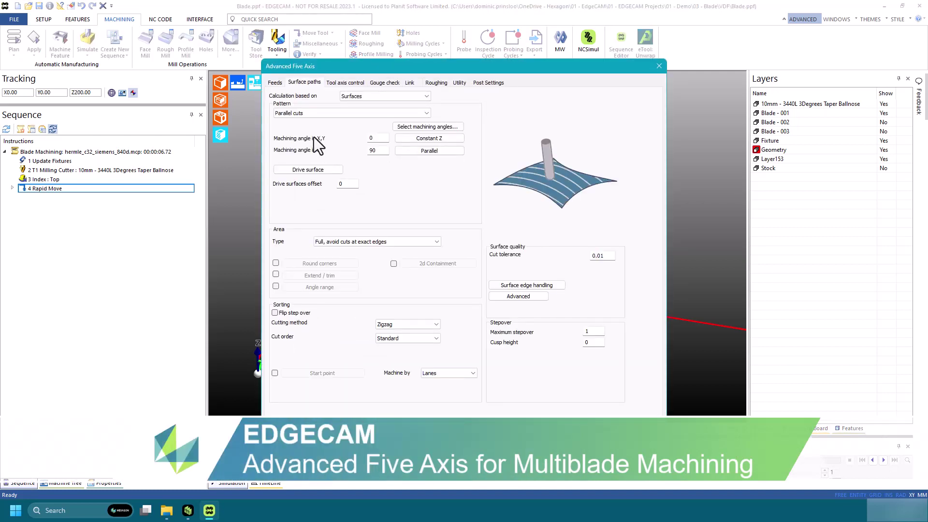
{"action": "left_click", "coordinate": [274, 82]}
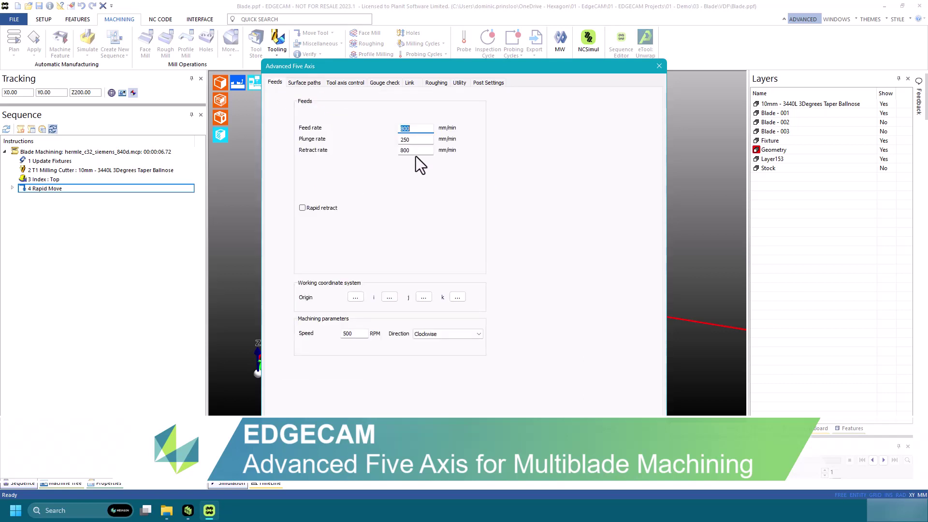
{"action": "type", "text": "9000"}
{"action": "double_click", "coordinate": [427, 142]}
{"action": "type", "text": "9000"}
{"action": "double_click", "coordinate": [420, 150]}
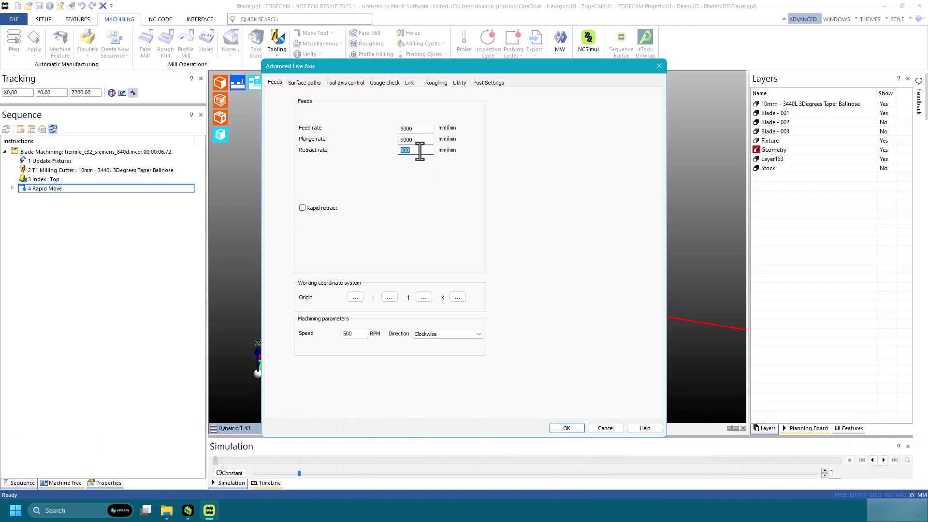
{"action": "type", "text": "0000"}
{"action": "double_click", "coordinate": [355, 334]}
{"action": "type", "text": "12000"}
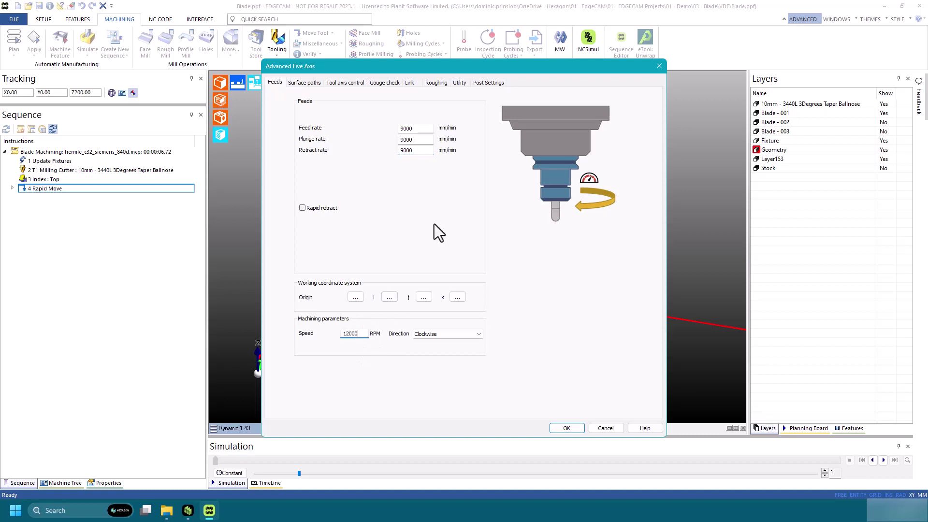
- Choose Multi blade machining, Morph strategy, Zig-zag sorting and From center away climb ordering
{"action": "left_click", "coordinate": [304, 83]}
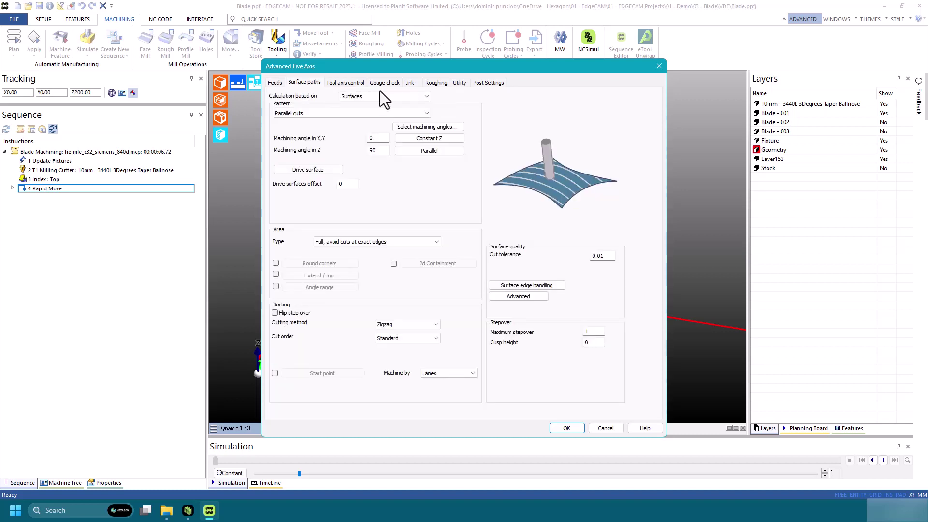
{"action": "left_click", "coordinate": [381, 95]}
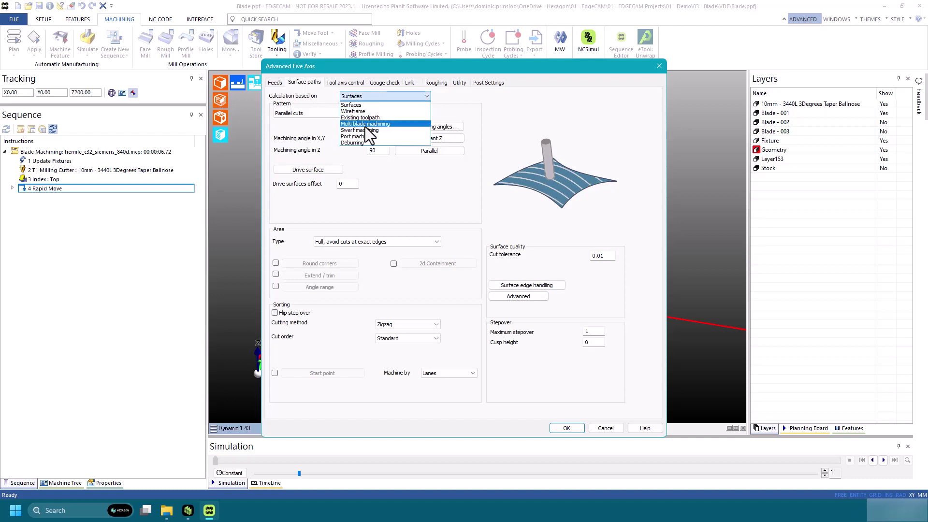
{"action": "left_click", "coordinate": [366, 126]}
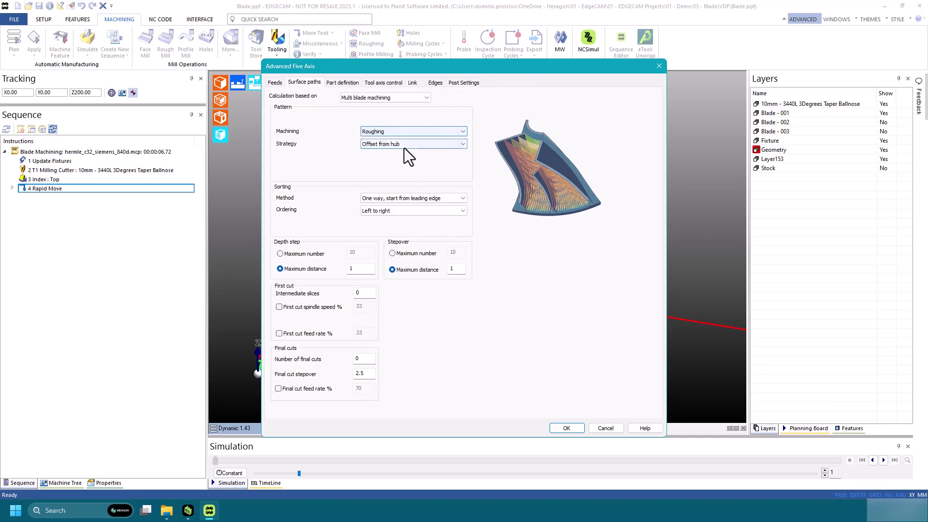
{"action": "left_click", "coordinate": [405, 146]}
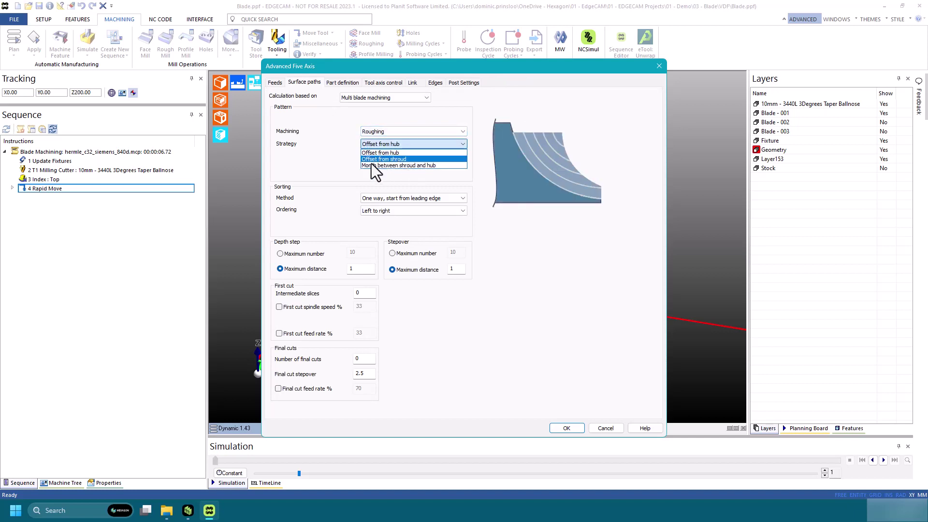
{"action": "left_click", "coordinate": [425, 165]}
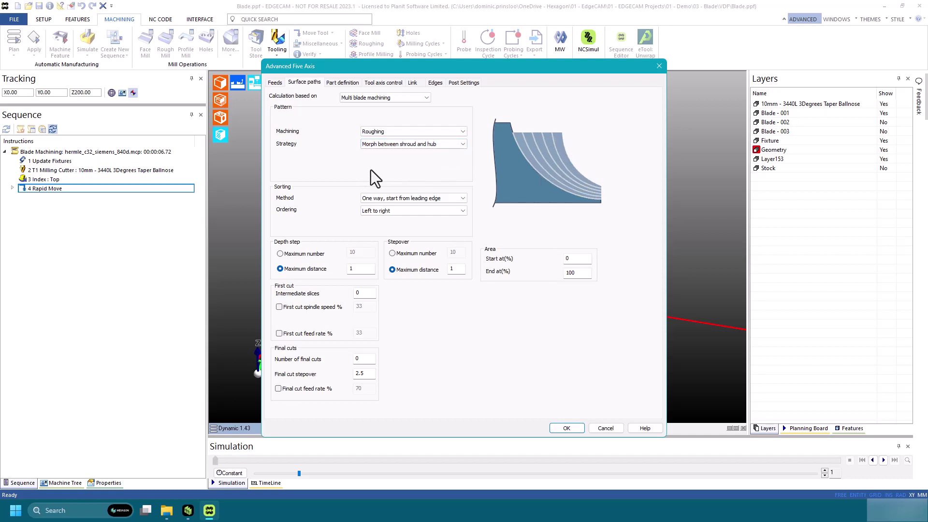
{"action": "left_click", "coordinate": [449, 198]}
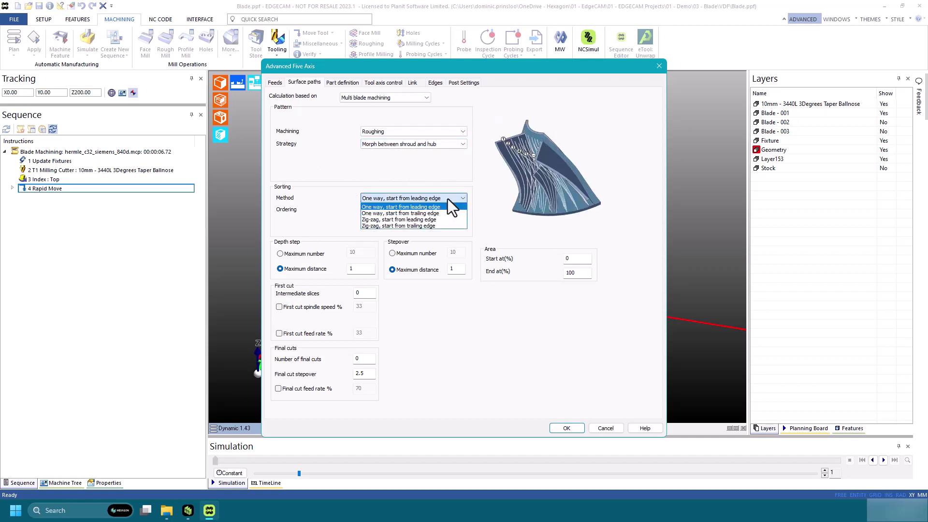
{"action": "left_click", "coordinate": [424, 220]}
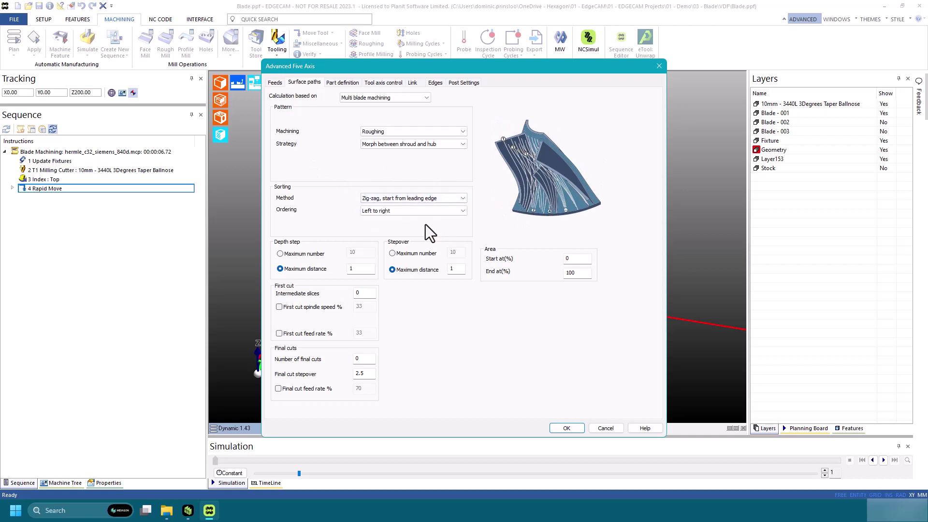
{"action": "left_click", "coordinate": [413, 211]}
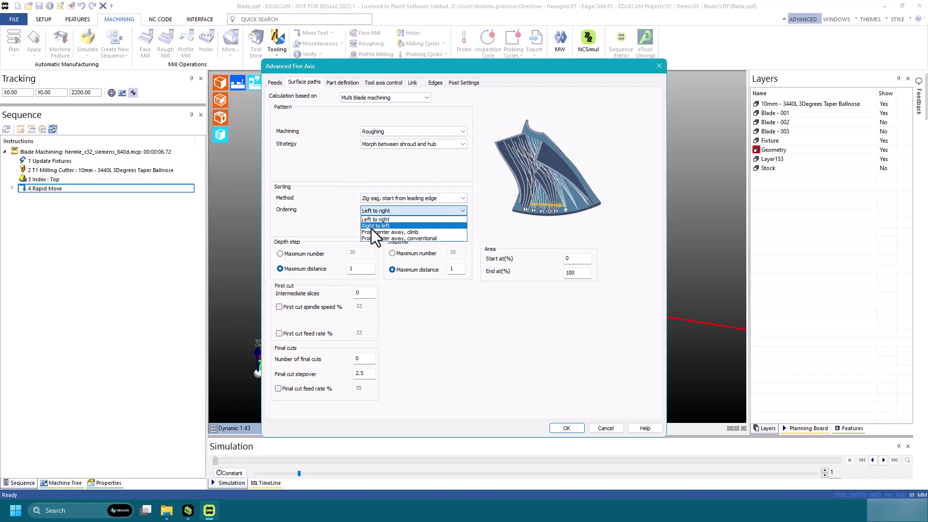
{"action": "left_click", "coordinate": [377, 232]}
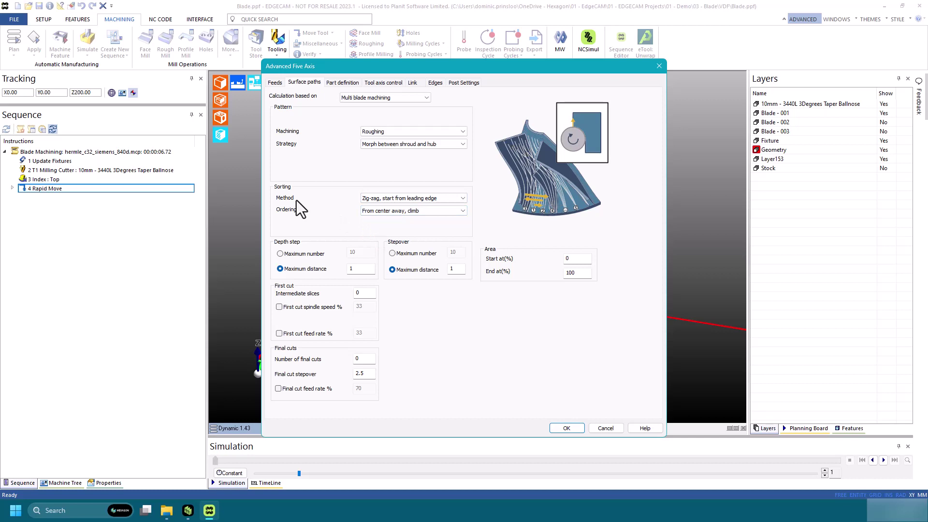
- Set depth step 5, stepover 2 and End at 40%
{"action": "double_click", "coordinate": [358, 269]}
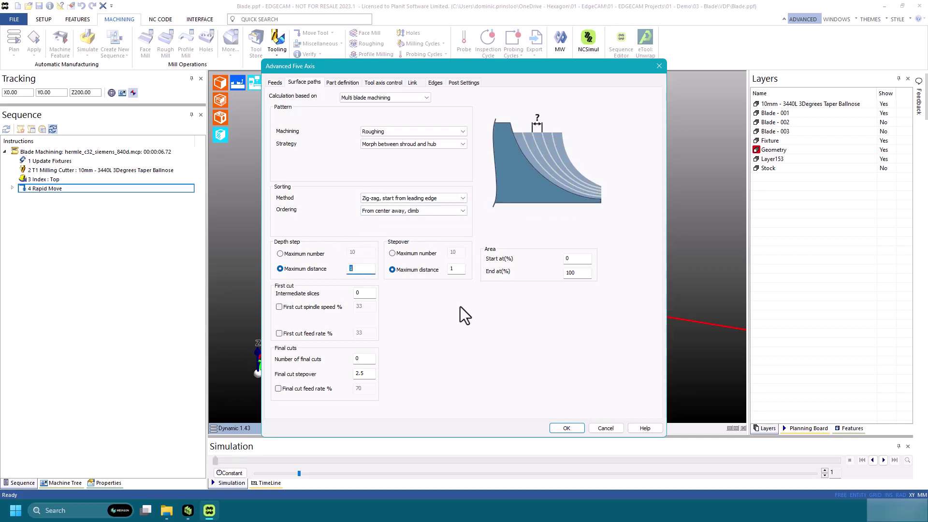
{"action": "type", "text": "5"}
{"action": "left_click", "coordinate": [461, 269]}
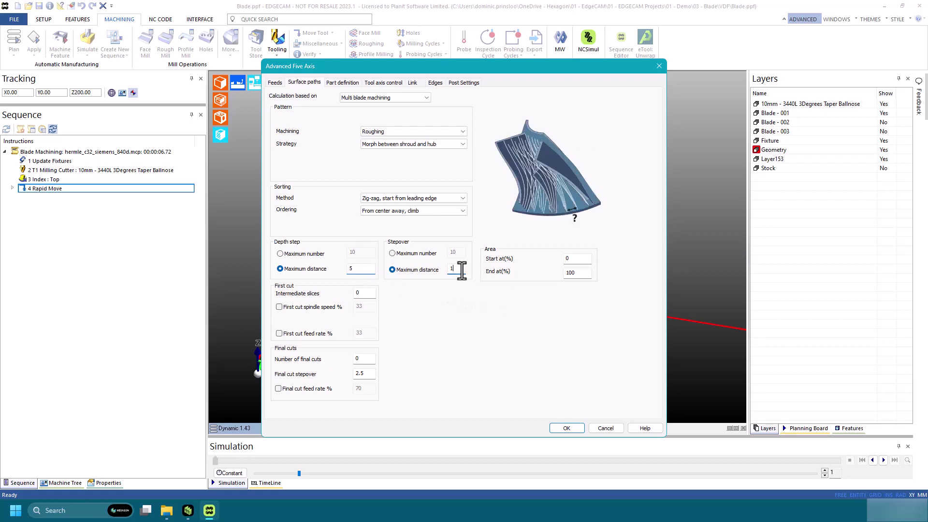
{"action": "double_click", "coordinate": [461, 269]}
{"action": "type", "text": "2"}
{"action": "double_click", "coordinate": [584, 272]}
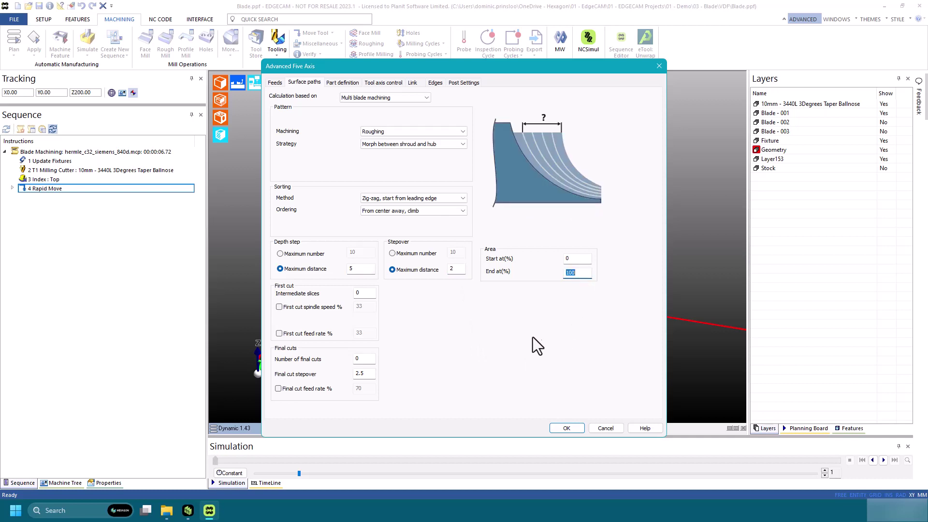
{"action": "type", "text": "40"}
{"action": "left_click", "coordinate": [350, 82]}
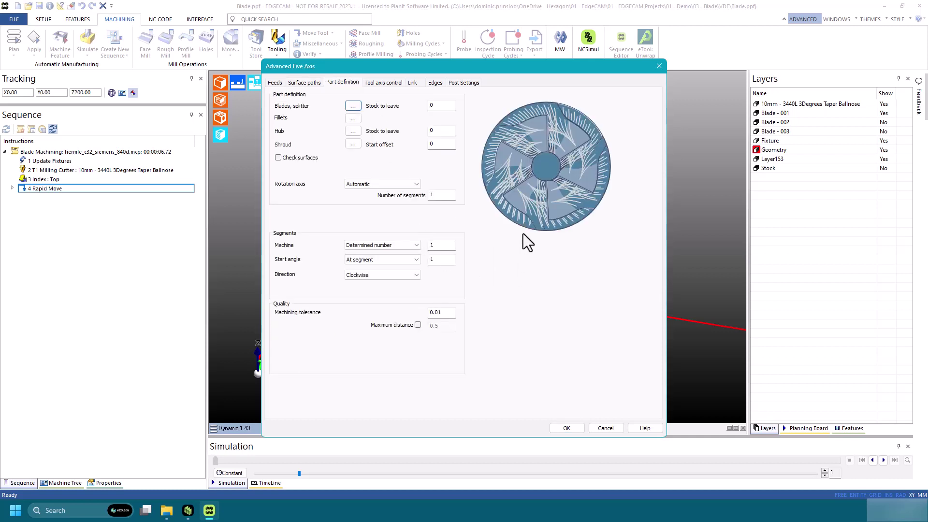
- Pick the blade, hub and shroud surfaces for the multi-blade cycle
{"action": "left_click", "coordinate": [353, 106]}
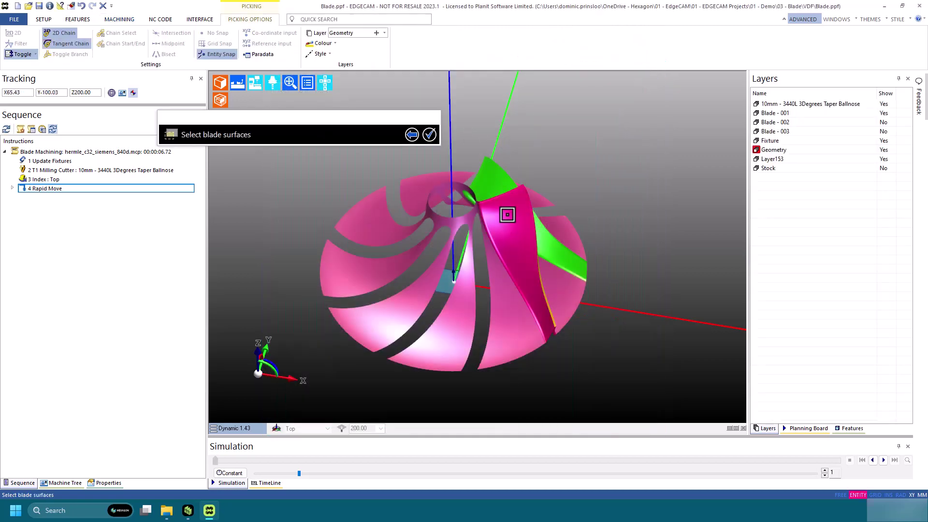
{"action": "left_click", "coordinate": [491, 178]}
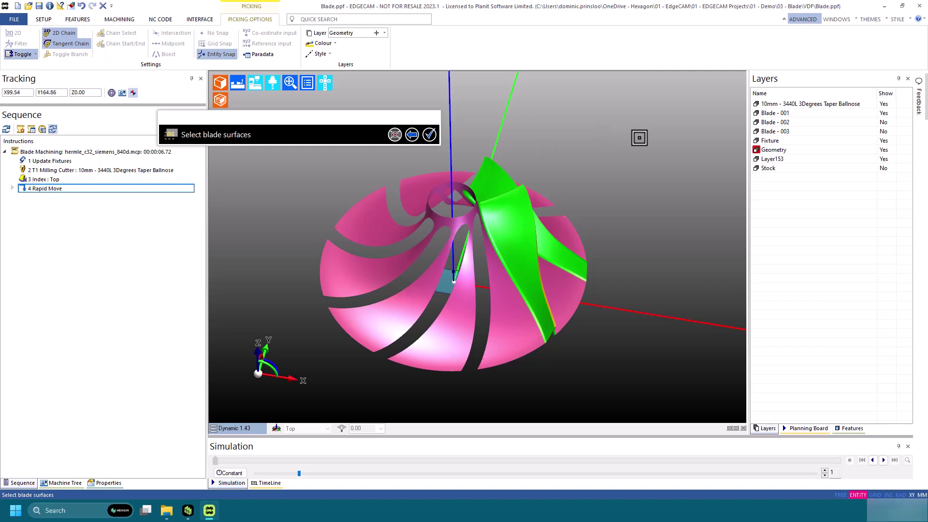
{"action": "right_click", "coordinate": [639, 137]}
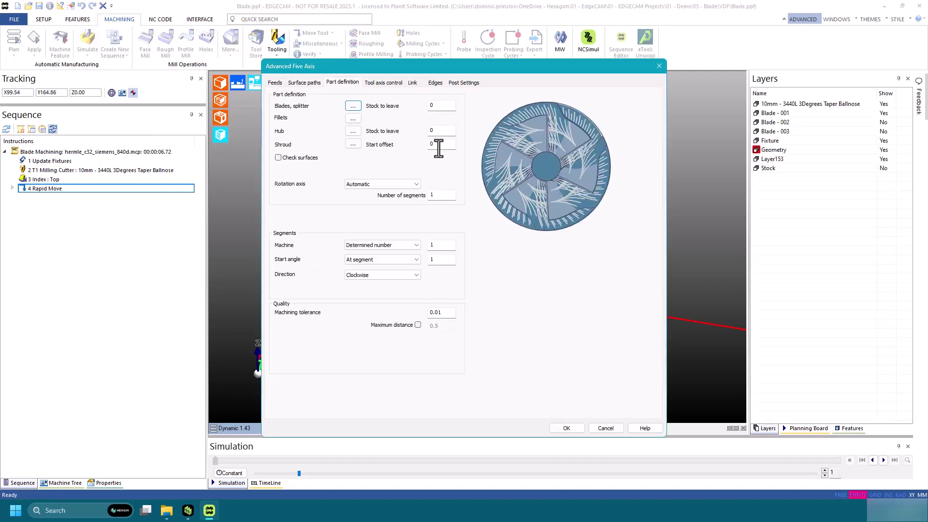
{"action": "left_click", "coordinate": [357, 131]}
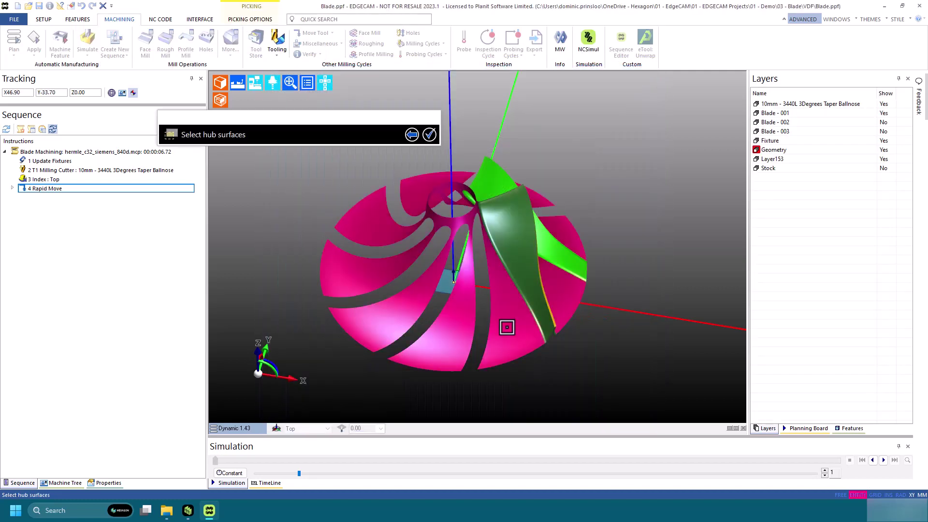
{"action": "left_click", "coordinate": [514, 318]}
{"action": "right_click", "coordinate": [685, 130]}
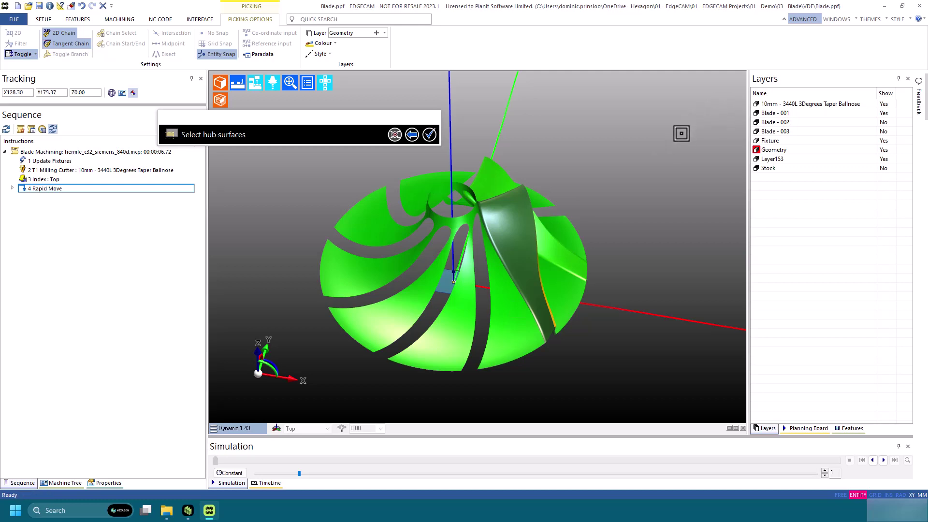
{"action": "left_click", "coordinate": [353, 144]}
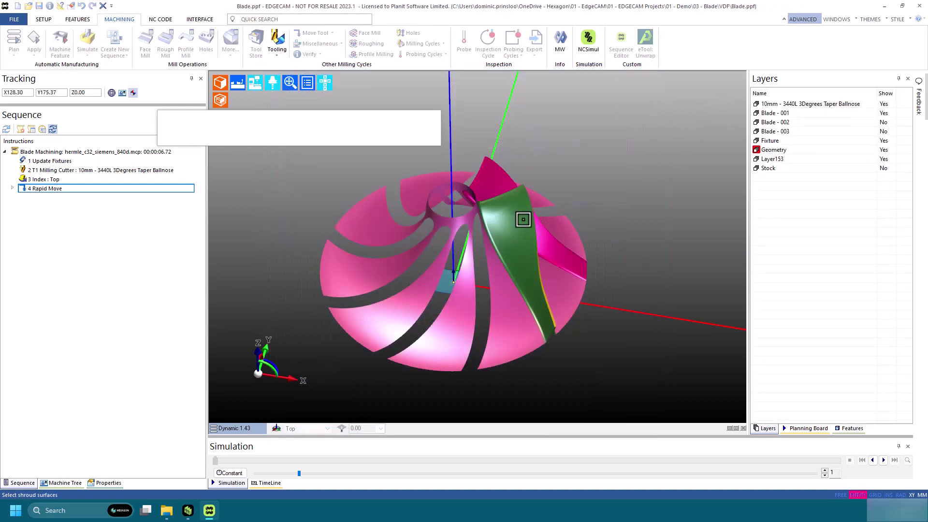
{"action": "scroll", "coordinate": [557, 333], "scroll_direction": "up", "scroll_amount": 5}
{"action": "left_click", "coordinate": [573, 303]}
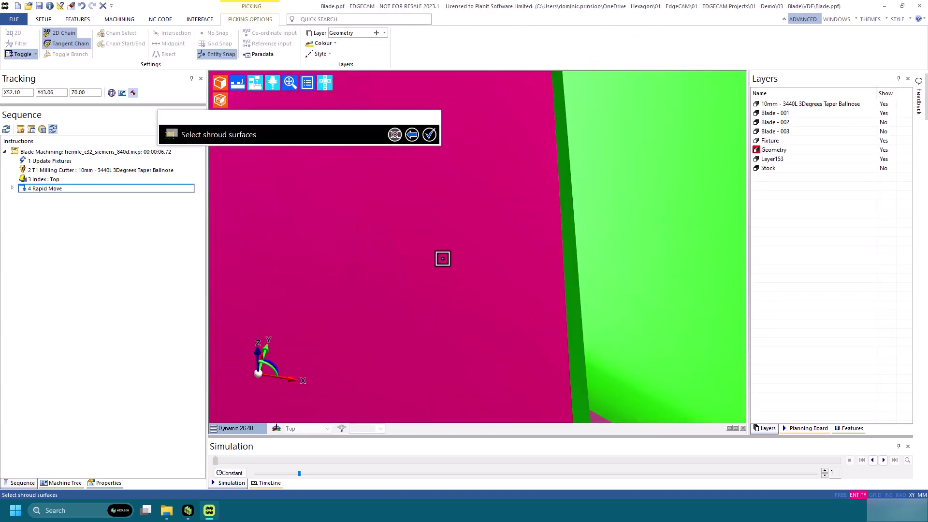
{"action": "scroll", "coordinate": [541, 230], "scroll_direction": "down", "scroll_amount": 5}
{"action": "right_click", "coordinate": [662, 151]}
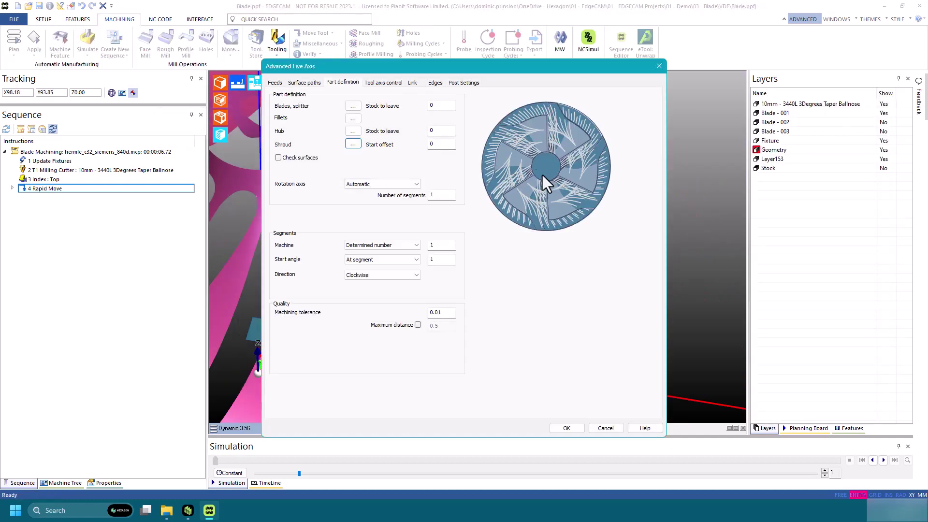
- Set stock to leave 1, 9 segments, 2 segments machined and tolerance 0.1
{"action": "double_click", "coordinate": [441, 107]}
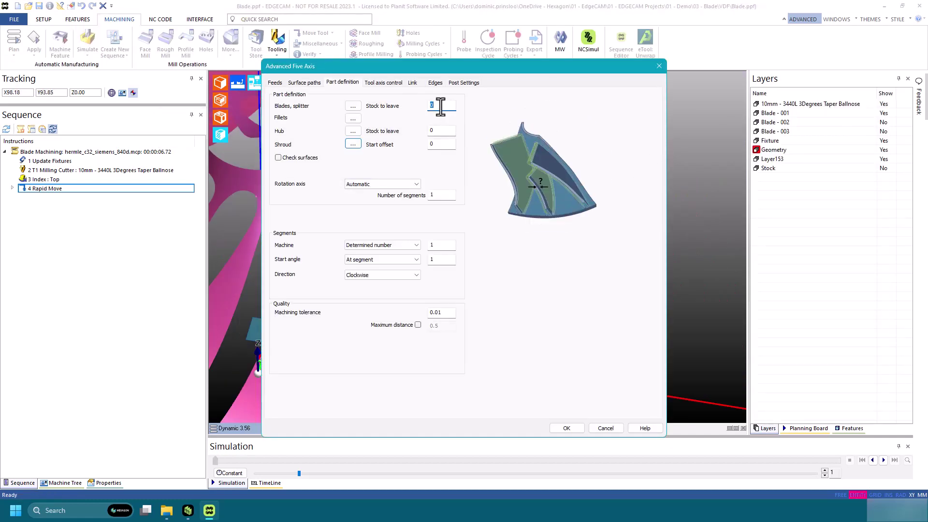
{"action": "type", "text": "1"}
{"action": "double_click", "coordinate": [438, 195]}
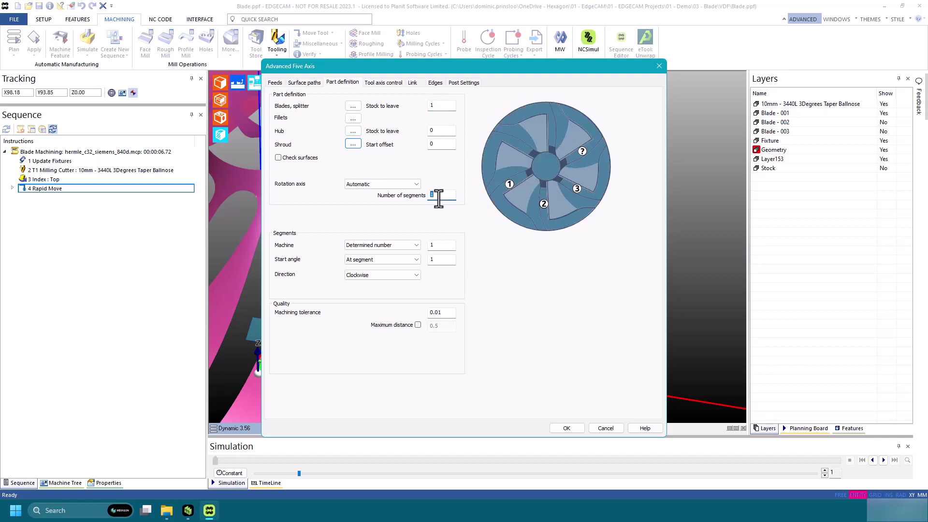
{"action": "type", "text": "9"}
{"action": "double_click", "coordinate": [440, 248]}
{"action": "type", "text": "2"}
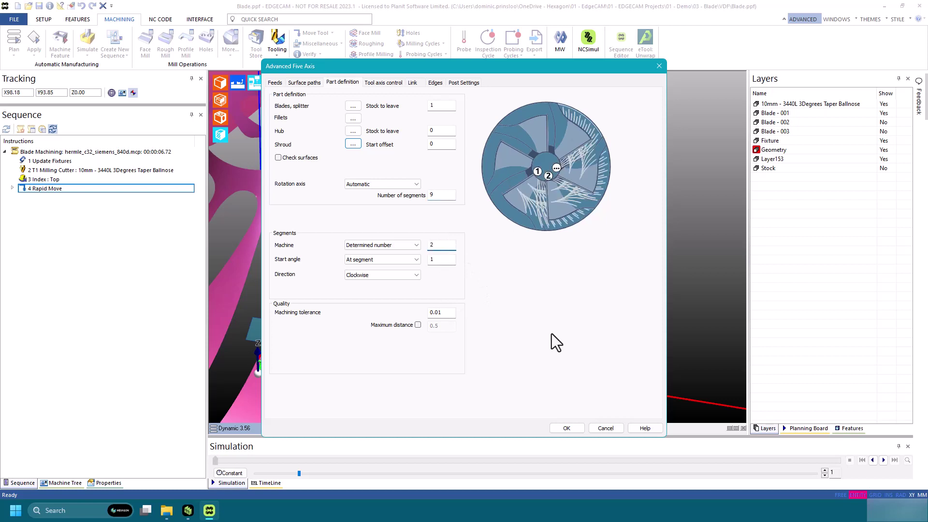
{"action": "double_click", "coordinate": [444, 313]}
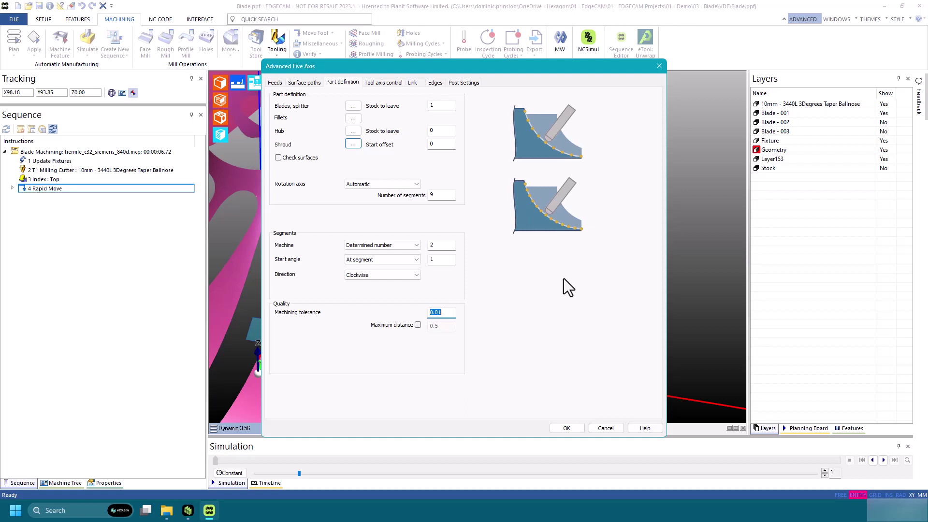
{"action": "type", "text": "0.1"}
- Set minimum lead angle 5 and conical tool clearance in Tool axis control
{"action": "left_click", "coordinate": [375, 84]}
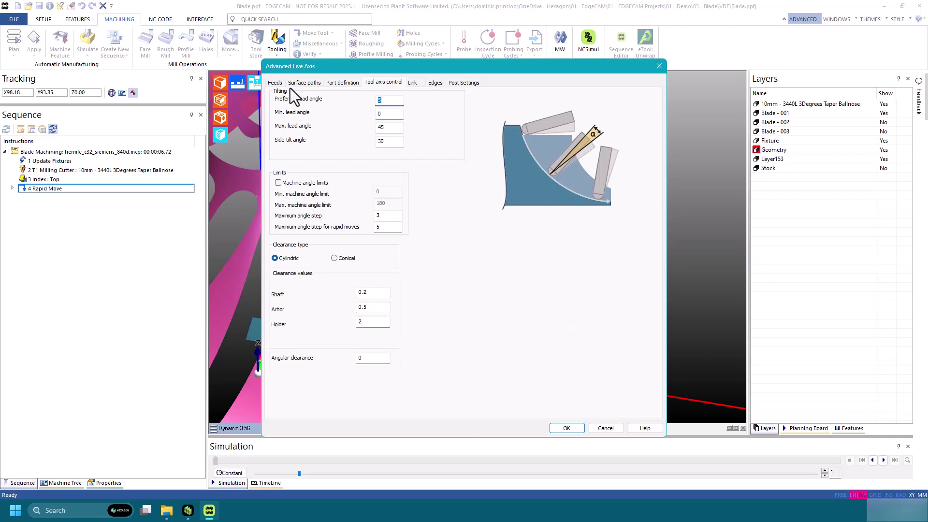
{"action": "double_click", "coordinate": [389, 115]}
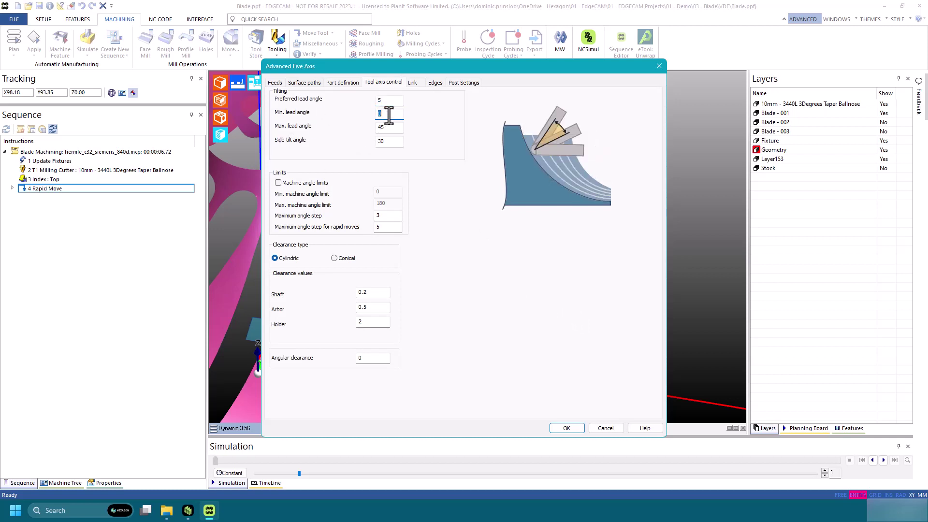
{"action": "type", "text": "5"}
{"action": "left_click", "coordinate": [393, 141]}
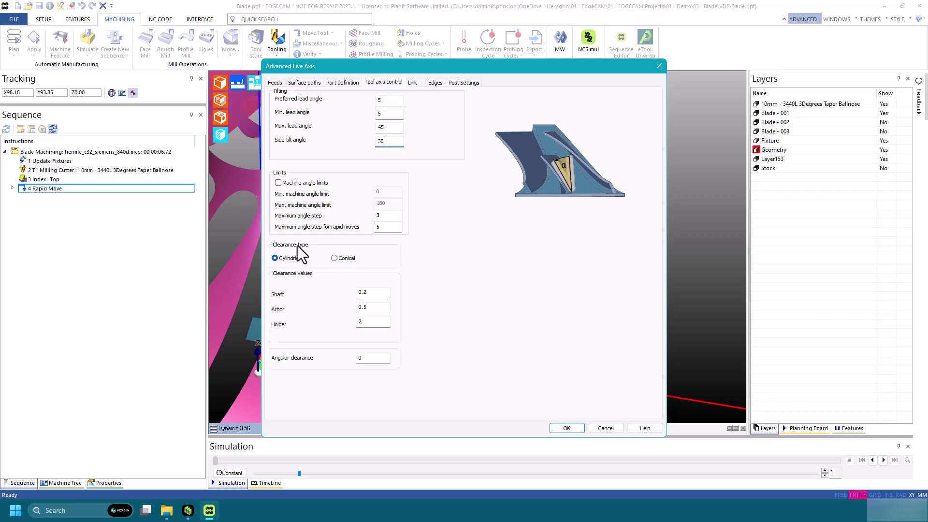
{"action": "left_click", "coordinate": [334, 258]}
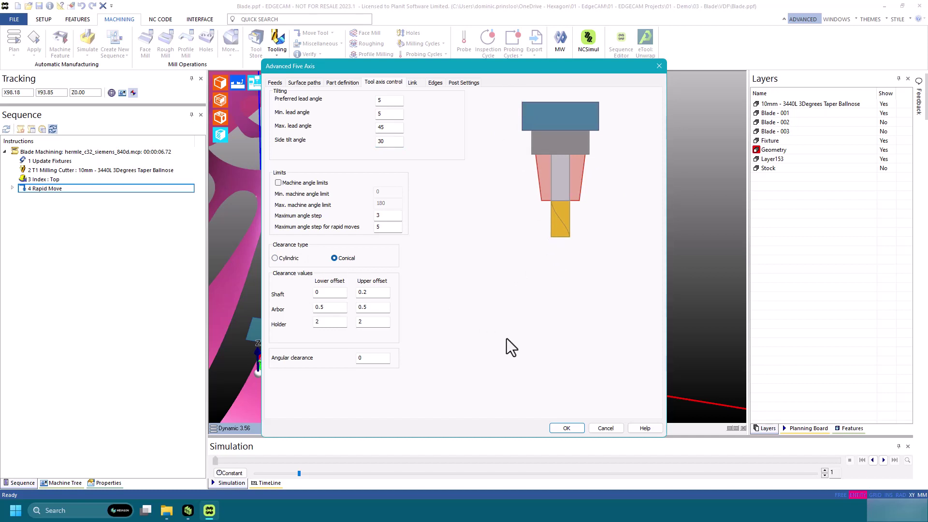
{"action": "left_click", "coordinate": [415, 83]}
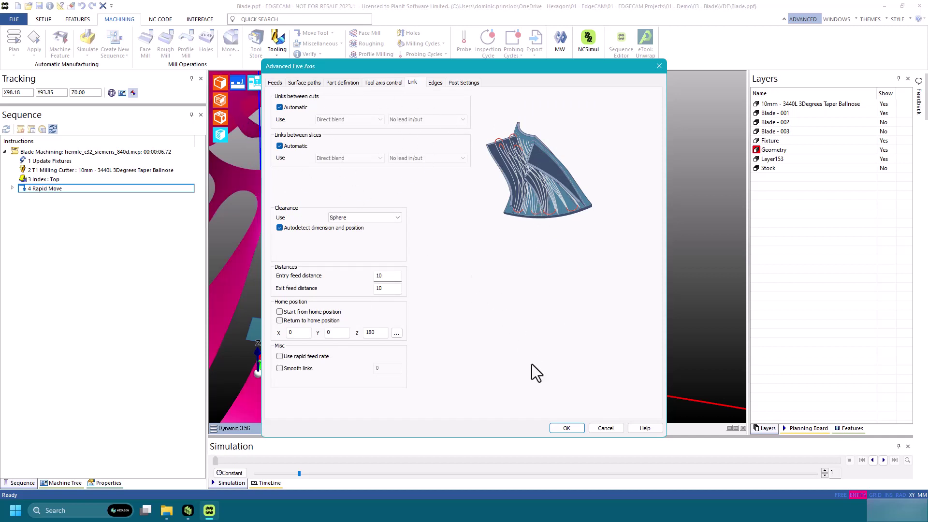
- Set leading and trailing edge rolling to 2, use the current stock, and accept the roughing cycle
{"action": "left_click", "coordinate": [436, 83]}
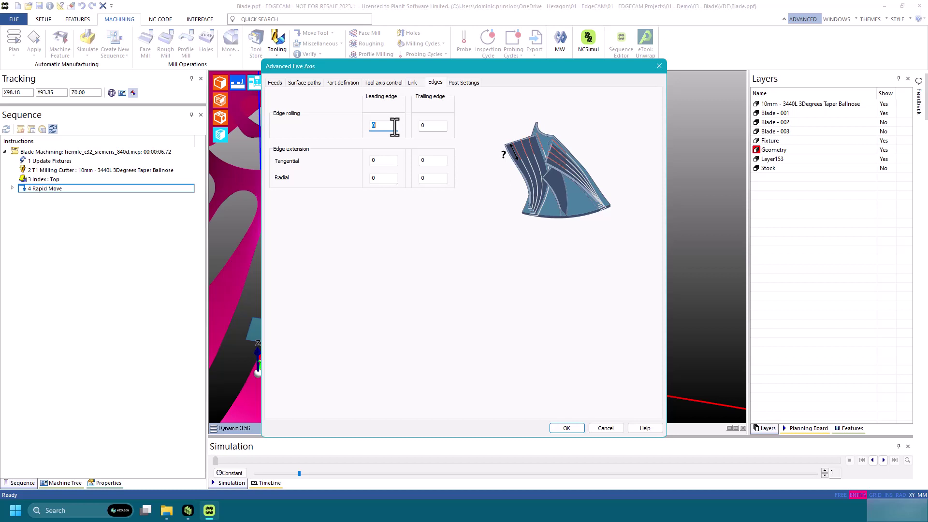
{"action": "type", "text": "2"}
{"action": "double_click", "coordinate": [431, 125]}
{"action": "type", "text": "2"}
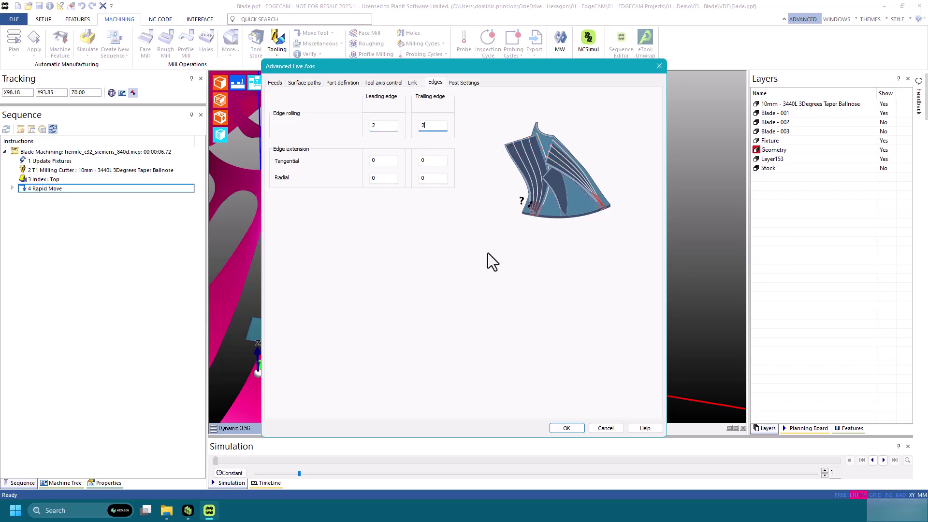
{"action": "left_click", "coordinate": [461, 84]}
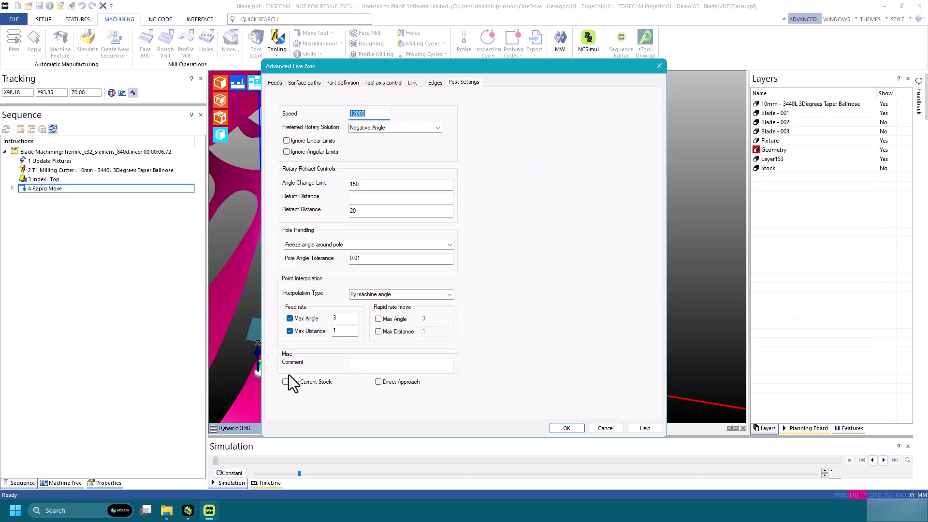
{"action": "left_click", "coordinate": [286, 381]}
{"action": "left_click", "coordinate": [557, 428]}
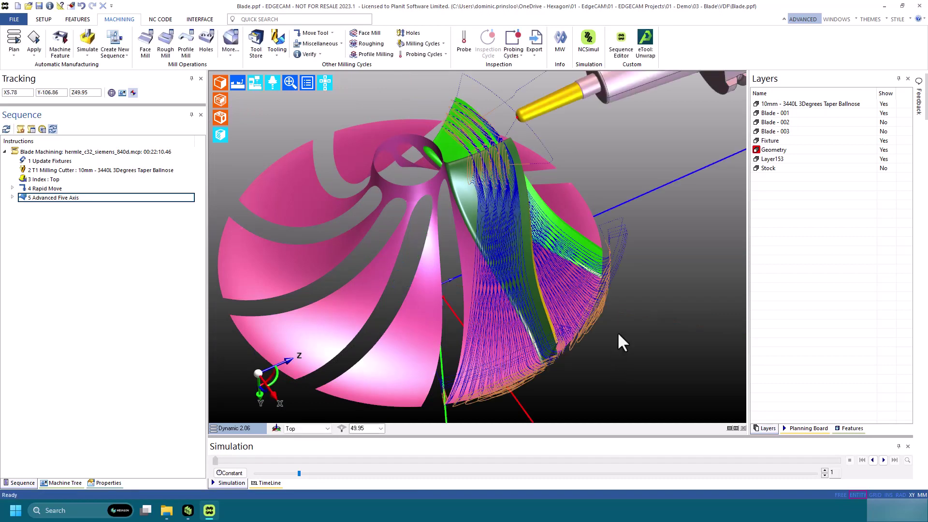
- Inspect the calculated Advanced Five Axis toolpath on the impeller, then run the machining simulation
{"action": "scroll", "coordinate": [625, 362], "scroll_direction": "down", "scroll_amount": 3}
{"action": "middle_click_drag", "start_coordinate": [625, 362], "coordinate": [656, 360]}
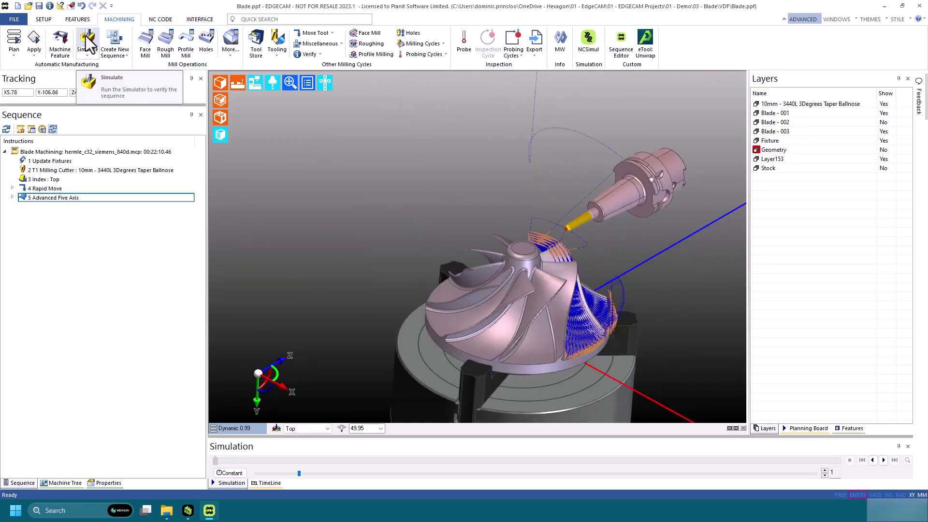
{"action": "left_click", "coordinate": [88, 47]}
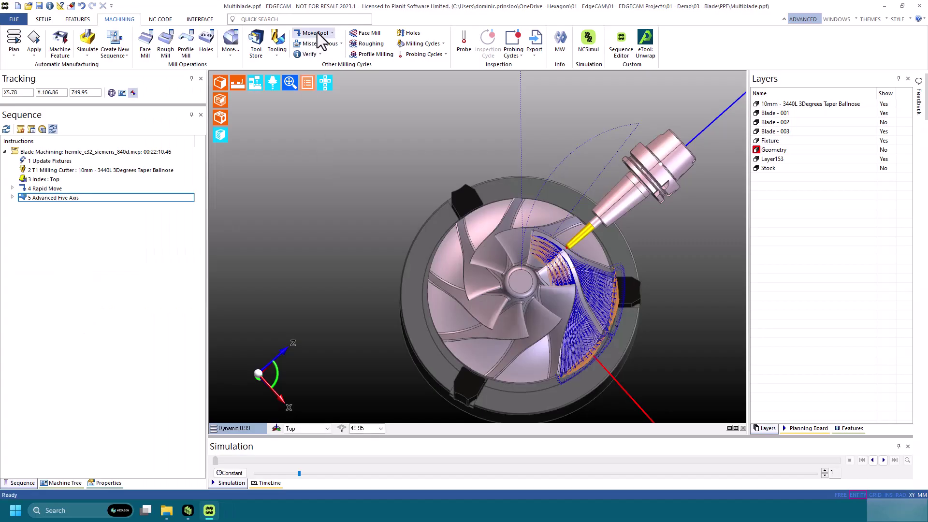
- Add a Toolchange move after the roughing cycle
{"action": "left_click", "coordinate": [317, 33]}
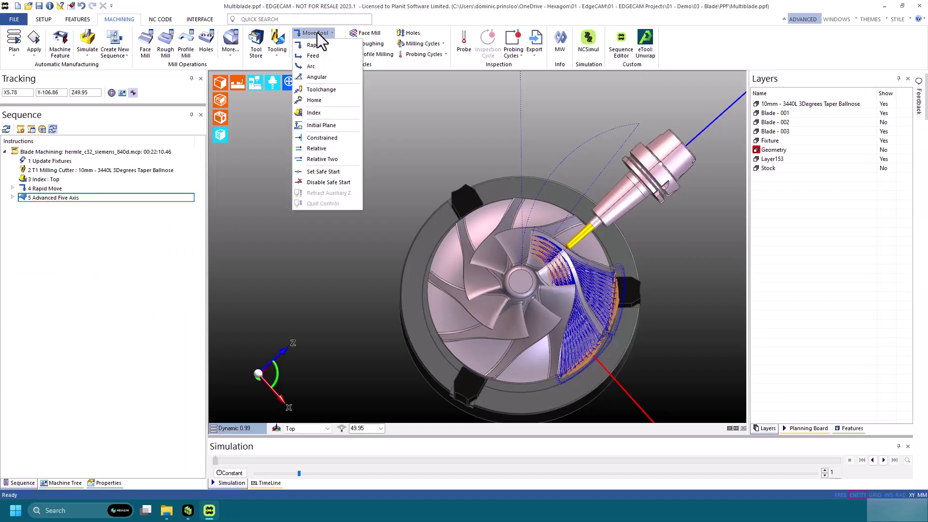
{"action": "left_click", "coordinate": [323, 91]}
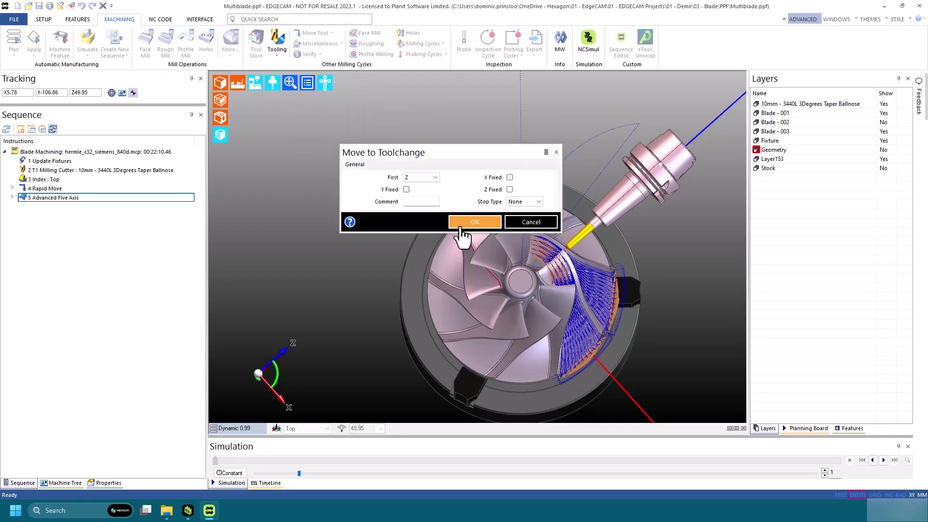
{"action": "left_click", "coordinate": [461, 221]}
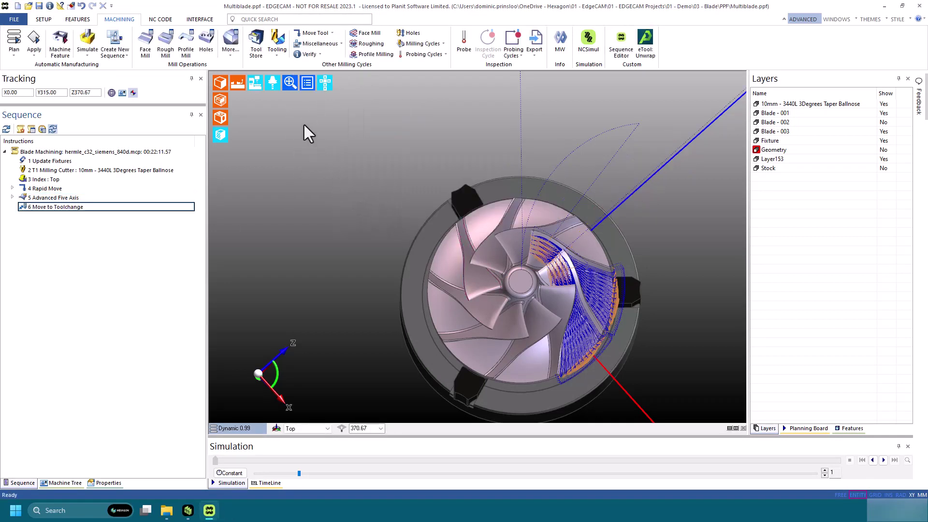
- Generate the NC code, adding the missing tool to the kit, and review Multiblade.mpf in the editor
{"action": "left_click", "coordinate": [160, 19]}
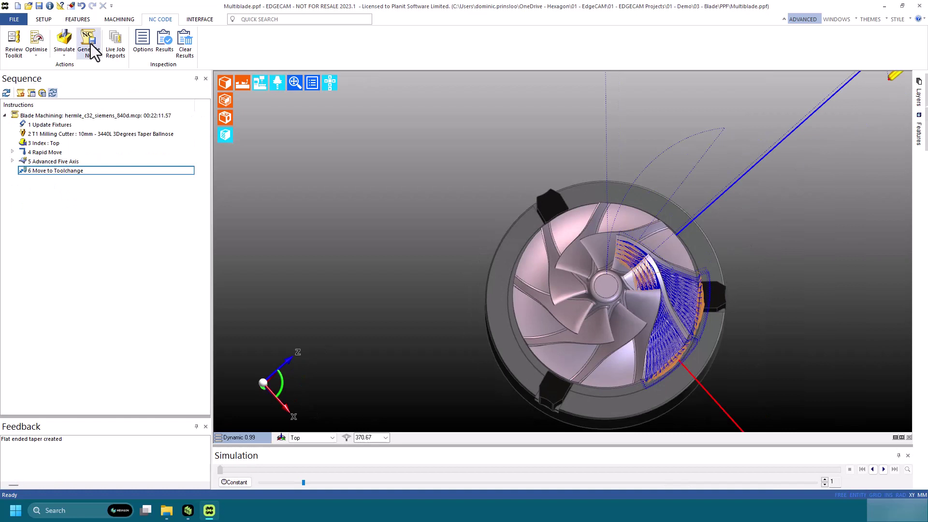
{"action": "left_click", "coordinate": [89, 43]}
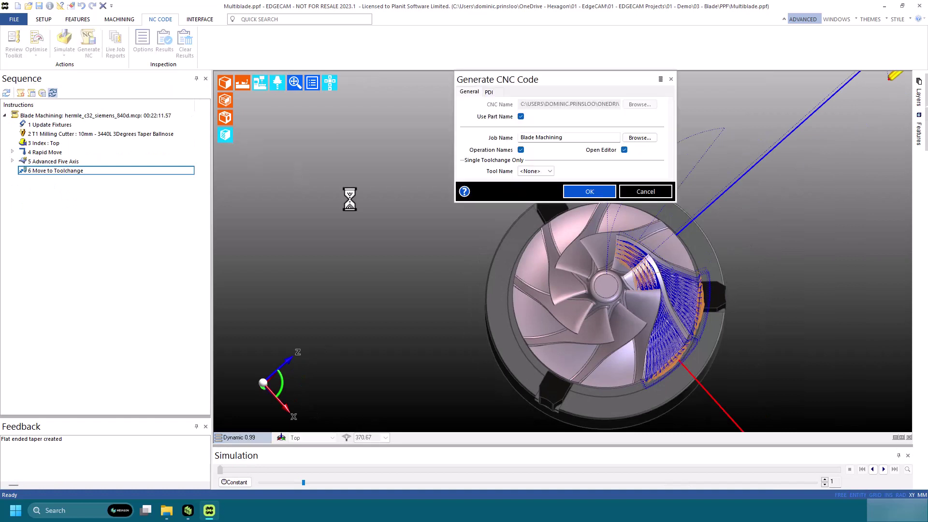
{"action": "left_click", "coordinate": [589, 192]}
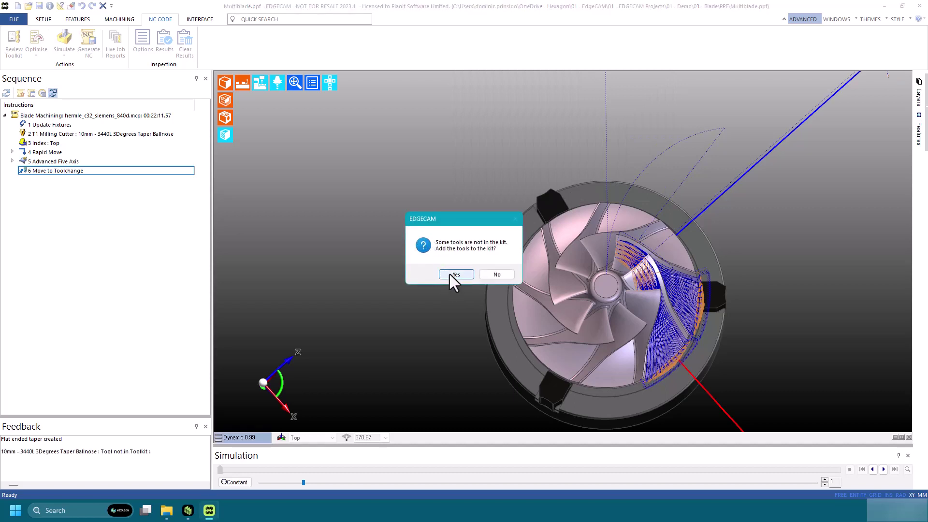
{"action": "left_click", "coordinate": [450, 274]}
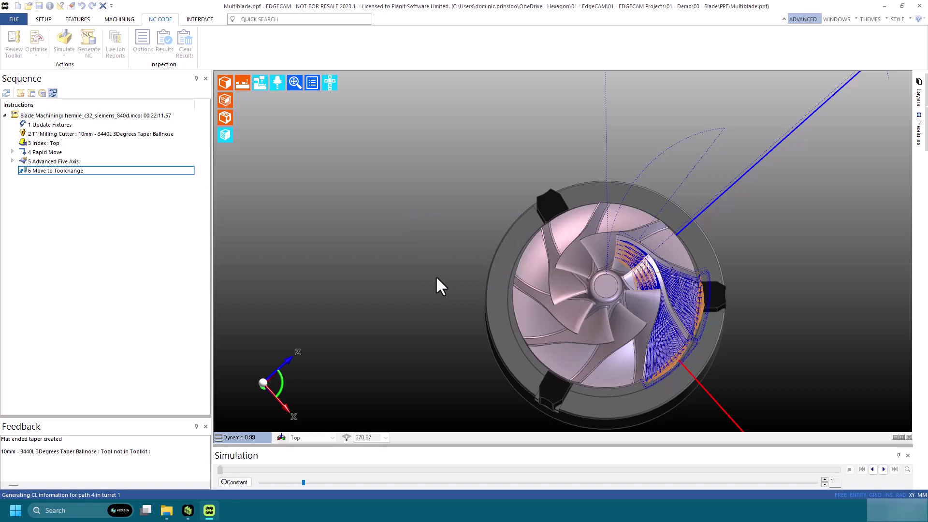
{"action": "scroll", "coordinate": [326, 160], "scroll_direction": "down", "scroll_amount": 12}
{"action": "scroll", "coordinate": [326, 160], "scroll_direction": "up", "scroll_amount": 7}
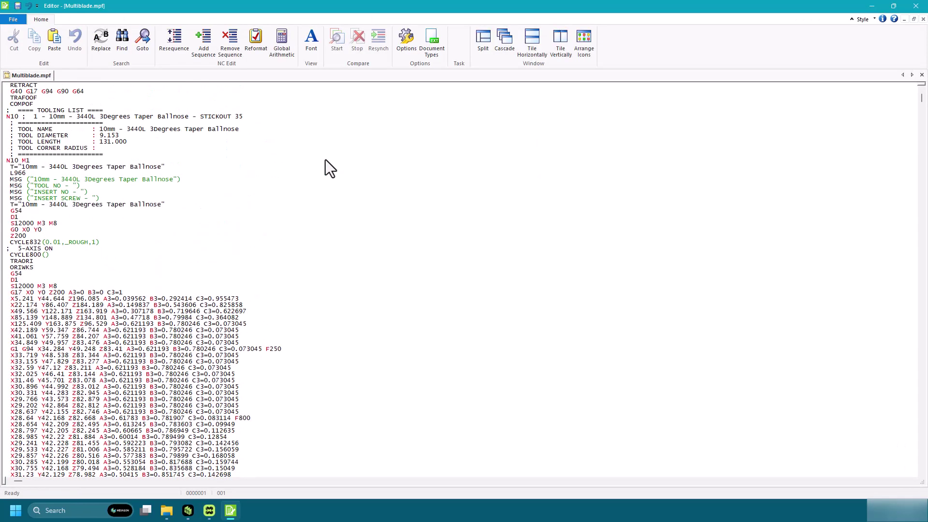
{"action": "scroll", "coordinate": [325, 160], "scroll_direction": "down", "scroll_amount": 10}
{"action": "scroll", "coordinate": [326, 159], "scroll_direction": "down", "scroll_amount": 20}
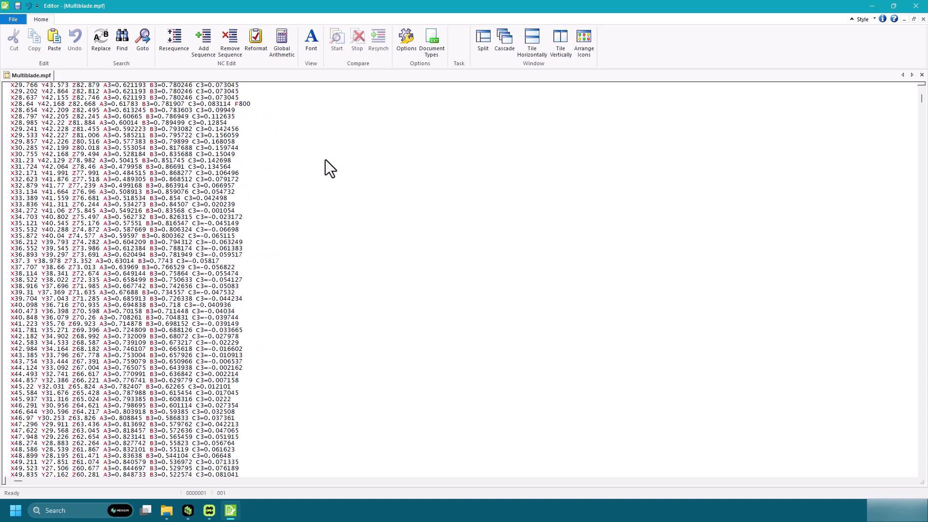